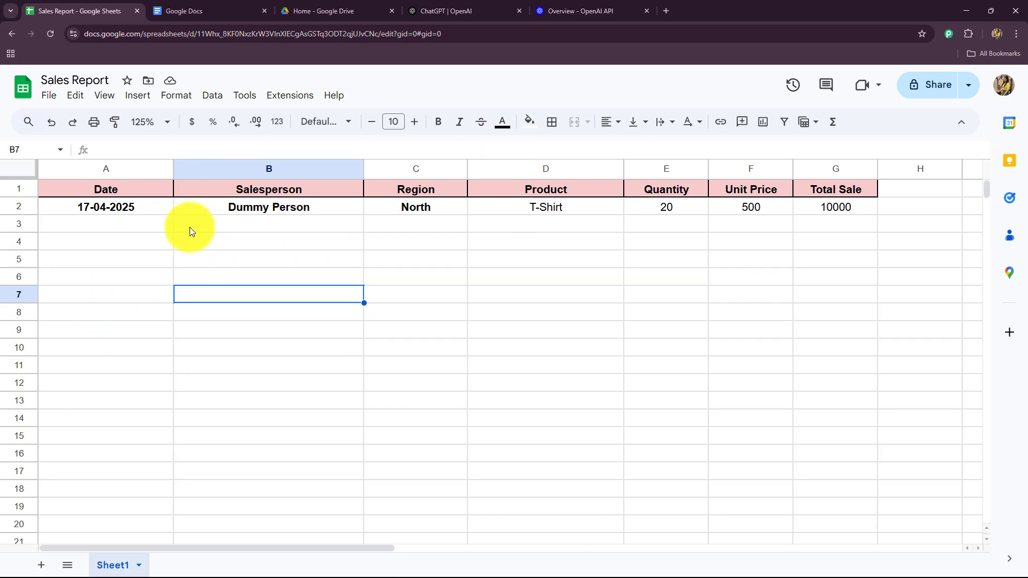
Step: Look over the ChatGPT overview page, the Sales Report spreadsheet and the suggested files in Google Drive
left_click(438, 14)
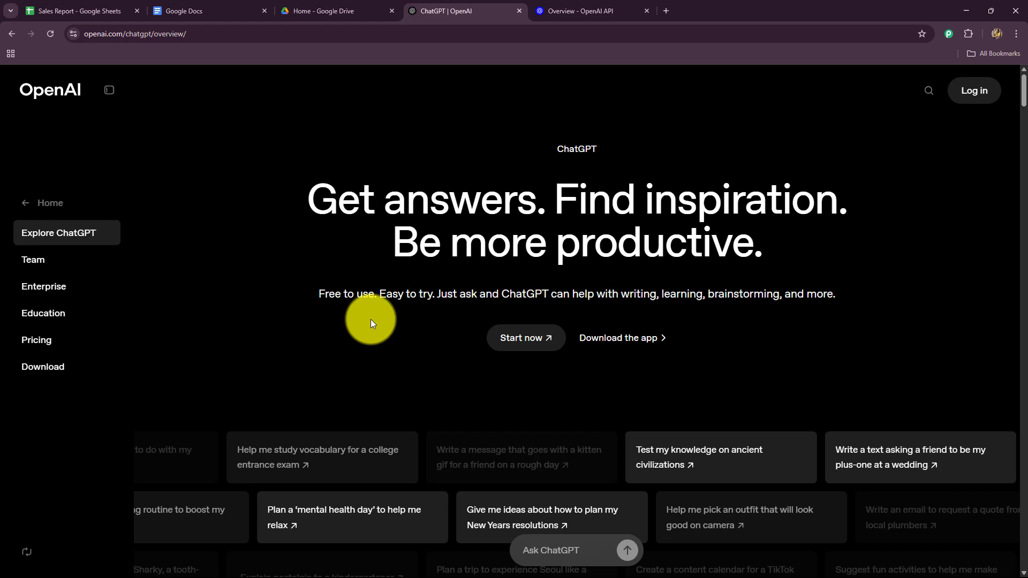
left_click(111, 14)
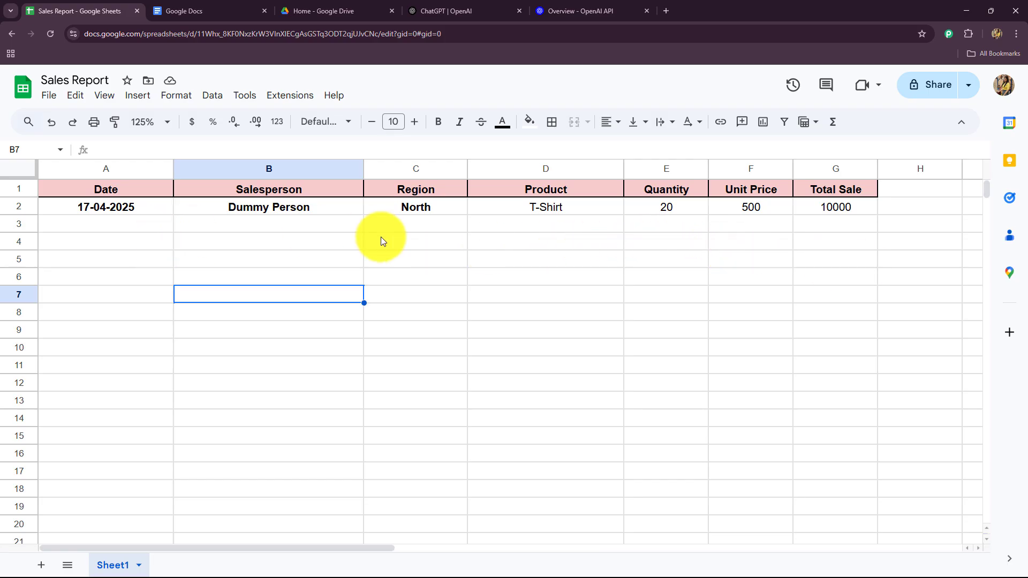
left_click(323, 9)
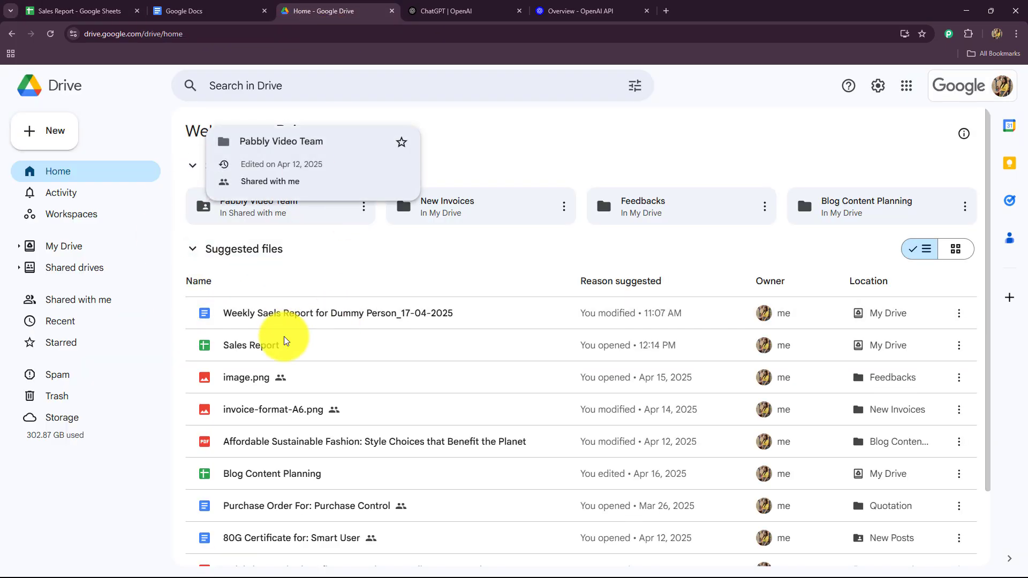
left_click(95, 13)
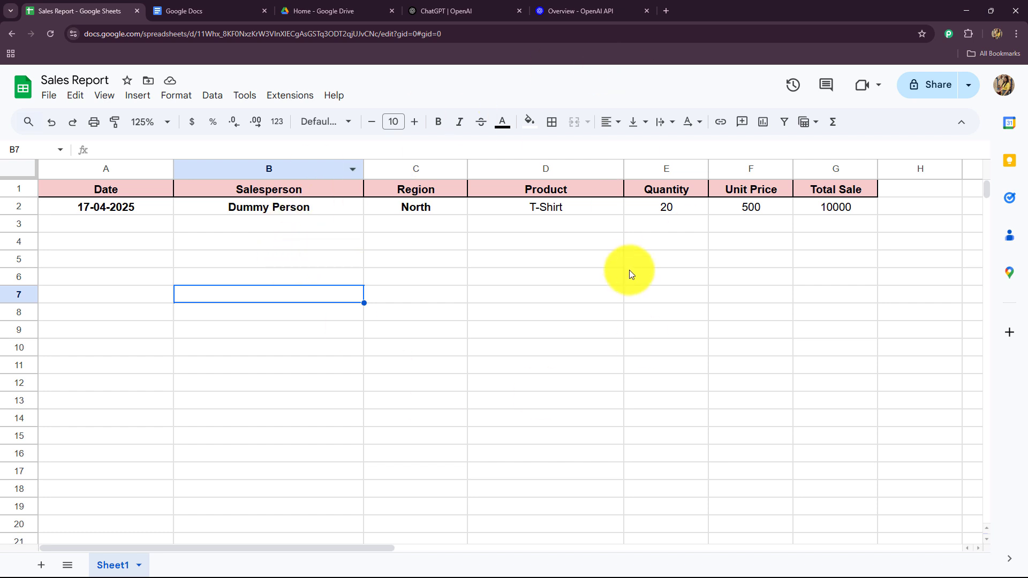
Step: Open the Pabbly Connect website at pabbly.com/connect in a new browser tab
left_click(669, 12)
type("pabbly.com/conn")
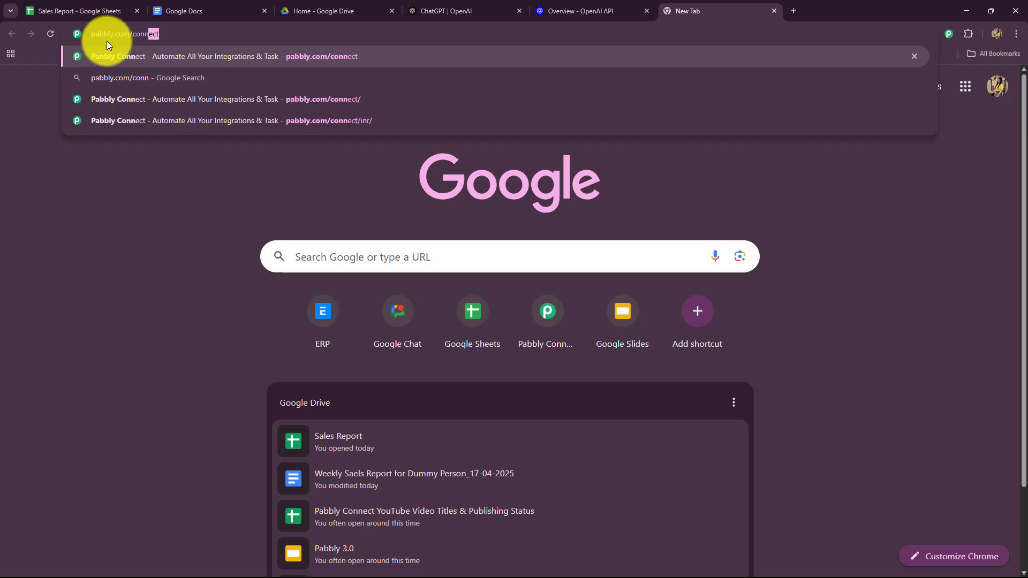
key("Return")
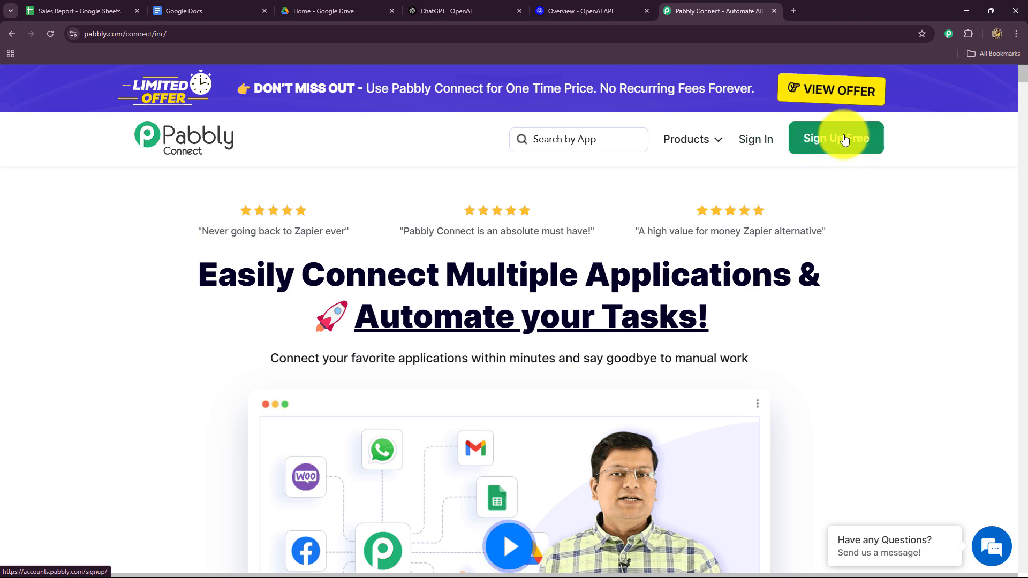
left_click_drag(261, 278, 186, 355)
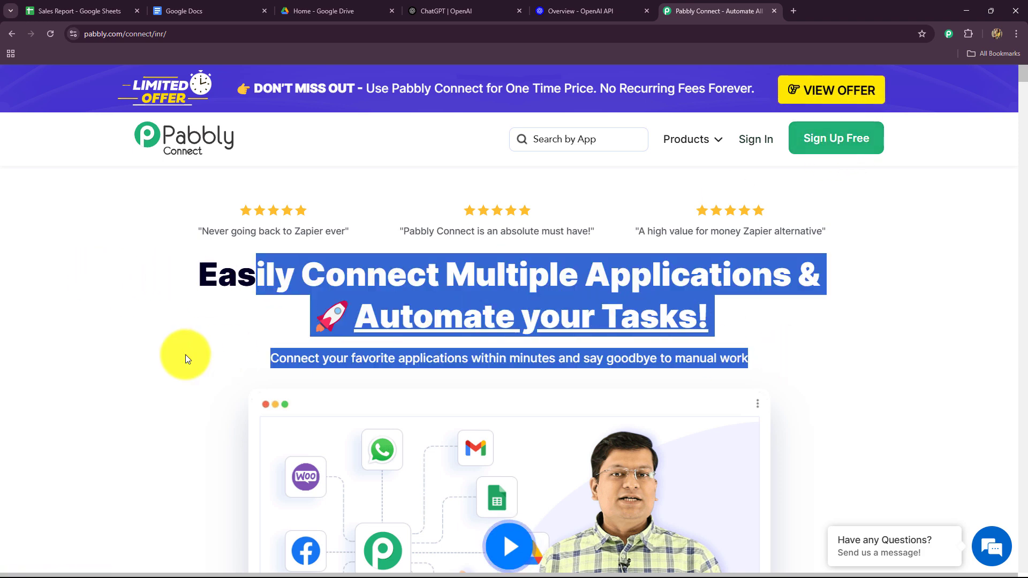
left_click(178, 354)
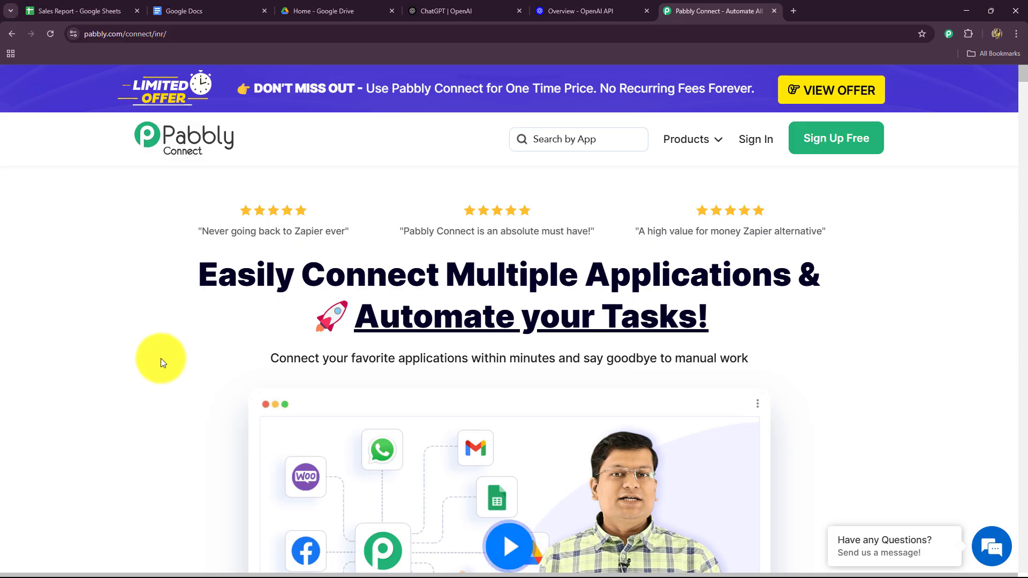
Step: Sign in to Pabbly and access the Pabbly Connect application from the list of all Pabbly apps
left_click(756, 140)
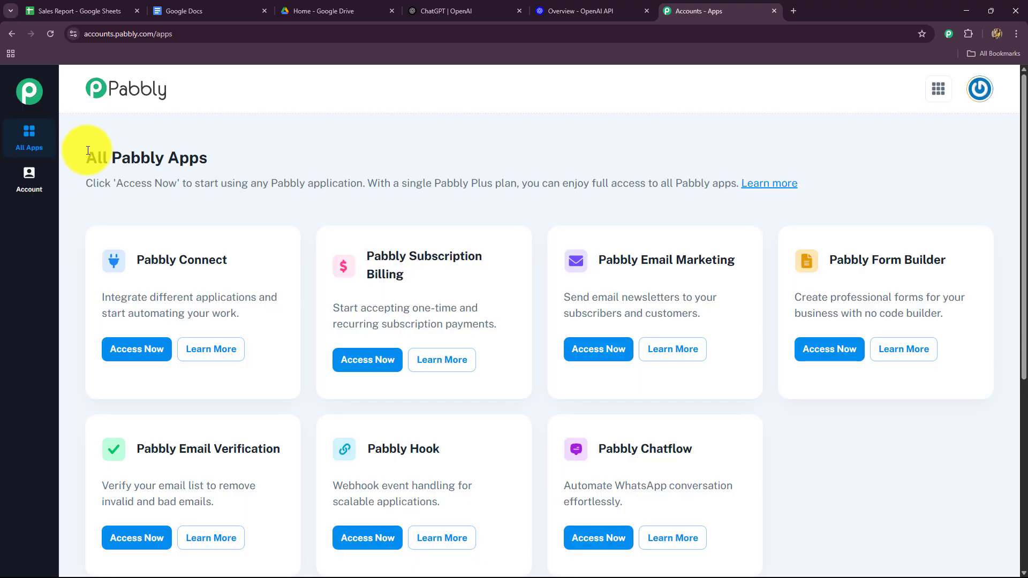
left_click_drag(85, 157, 311, 153)
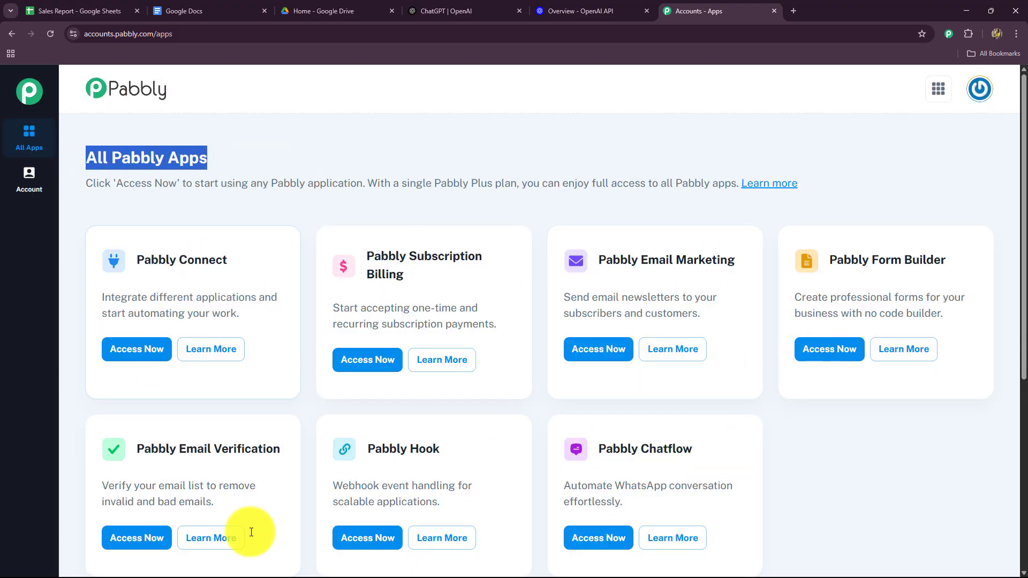
left_click_drag(141, 262, 250, 271)
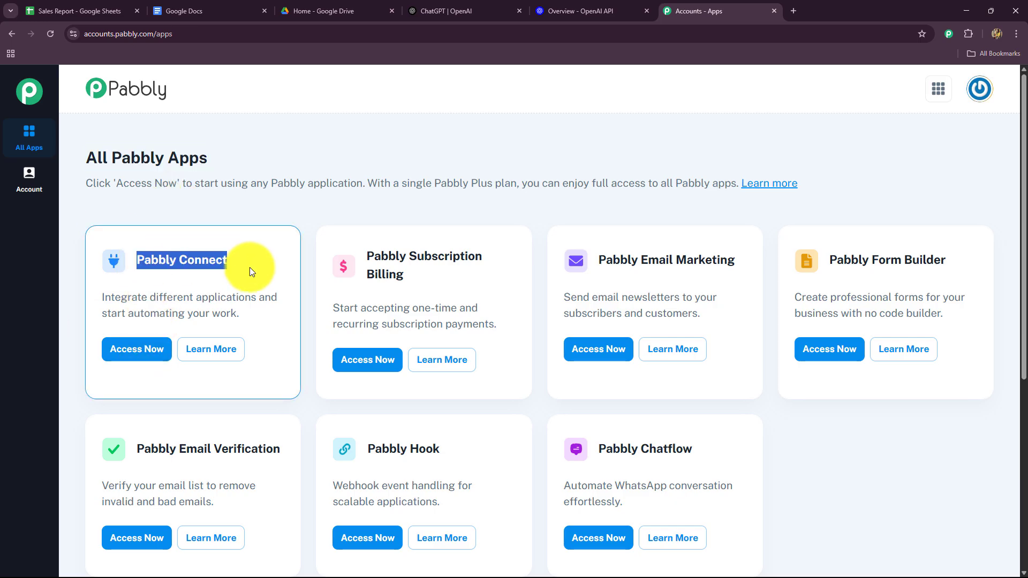
left_click(132, 354)
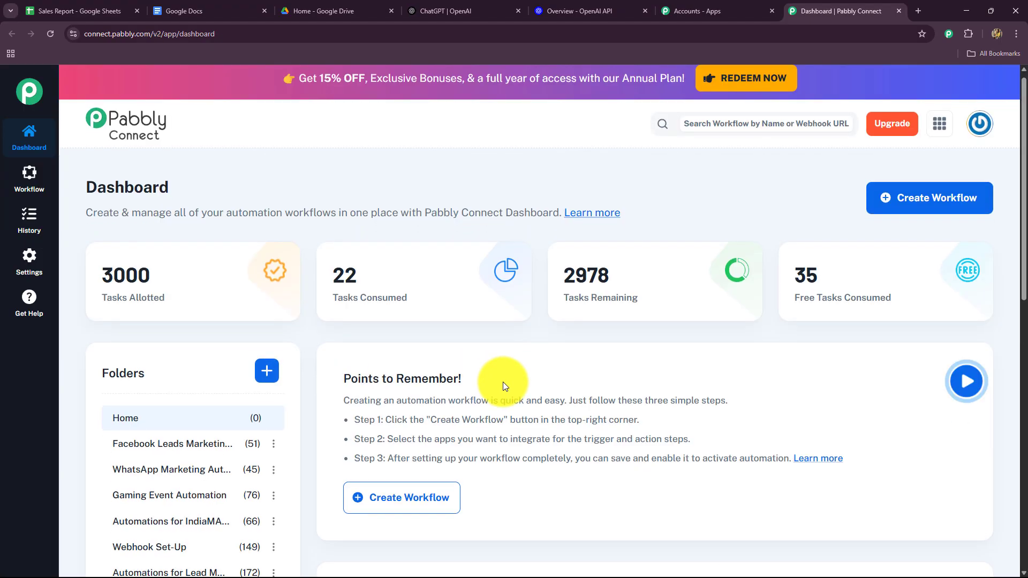
Step: Examine the Pabbly Connect dashboard, including its task overview, folder list and workflow area
scroll(503, 382, "down", 5)
scroll(503, 381, "up", 5)
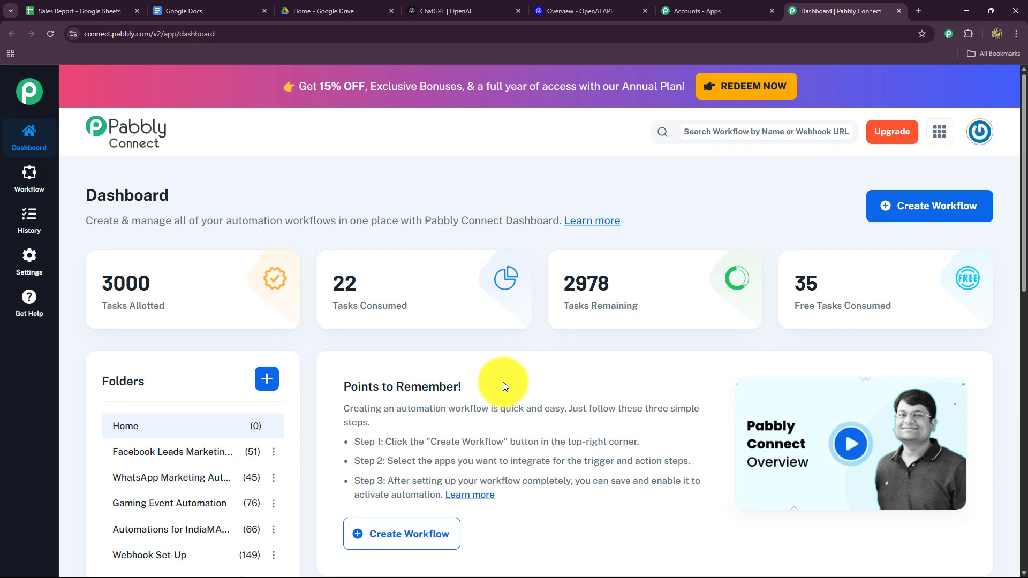
scroll(502, 381, "down", 5)
scroll(503, 381, "up", 4)
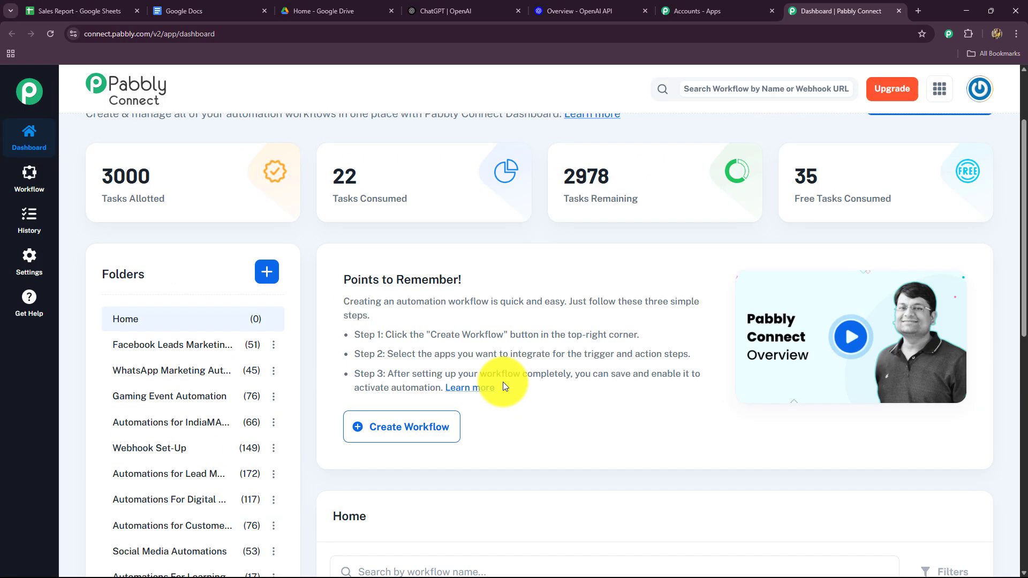
scroll(502, 381, "down", 2)
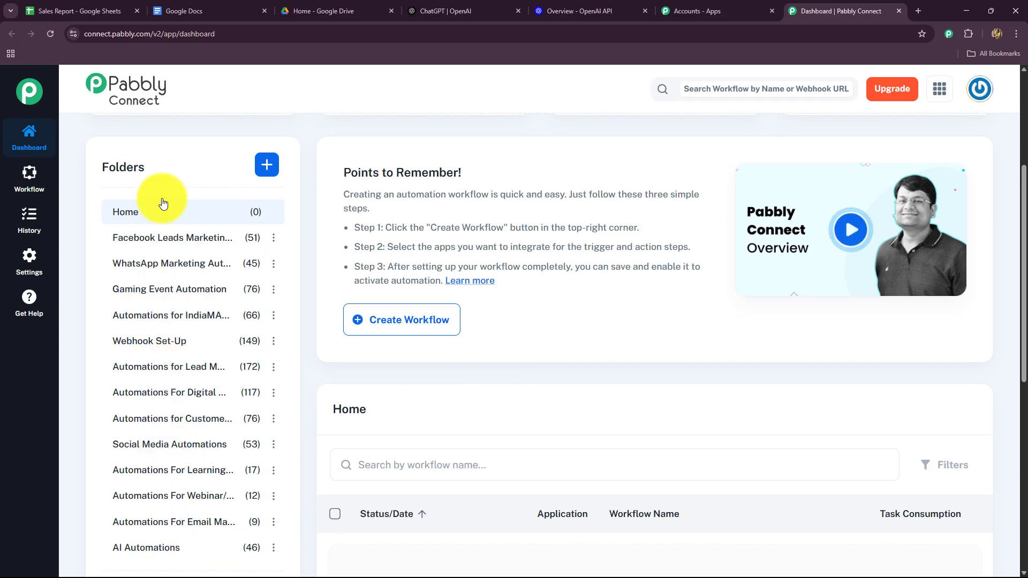
scroll(641, 429, "up", 3)
scroll(641, 429, "up", 2)
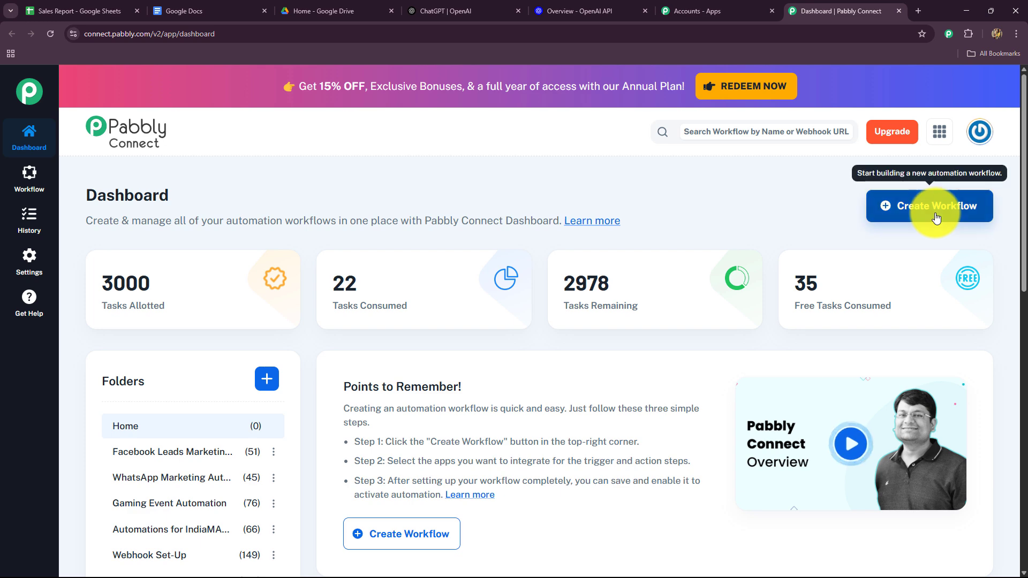
Step: Start a new workflow and name it "Auto-Generate Google Sheets Reports using AI Agent"
left_click(916, 206)
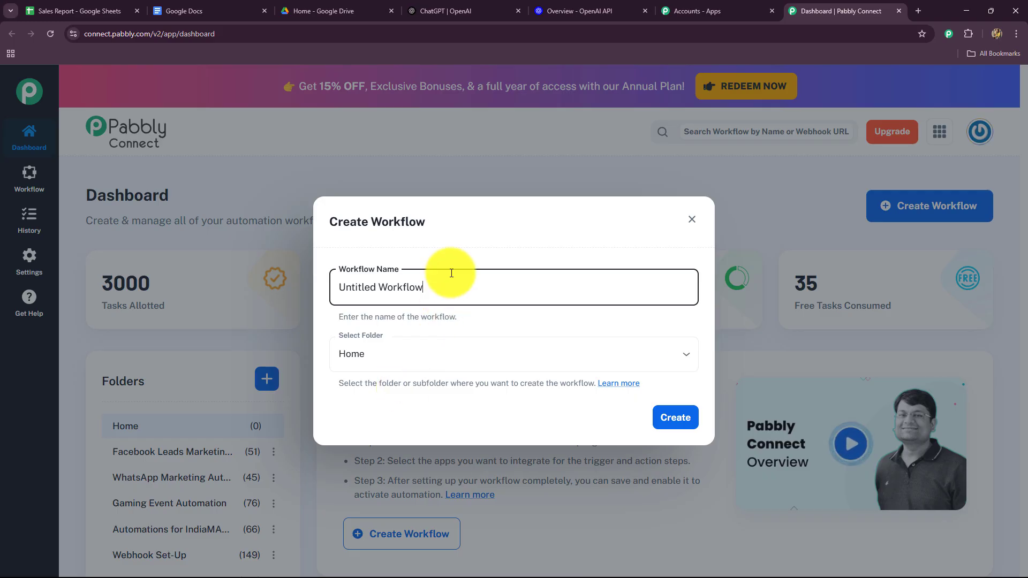
left_click_drag(450, 284, 344, 287)
key("BackSpace")
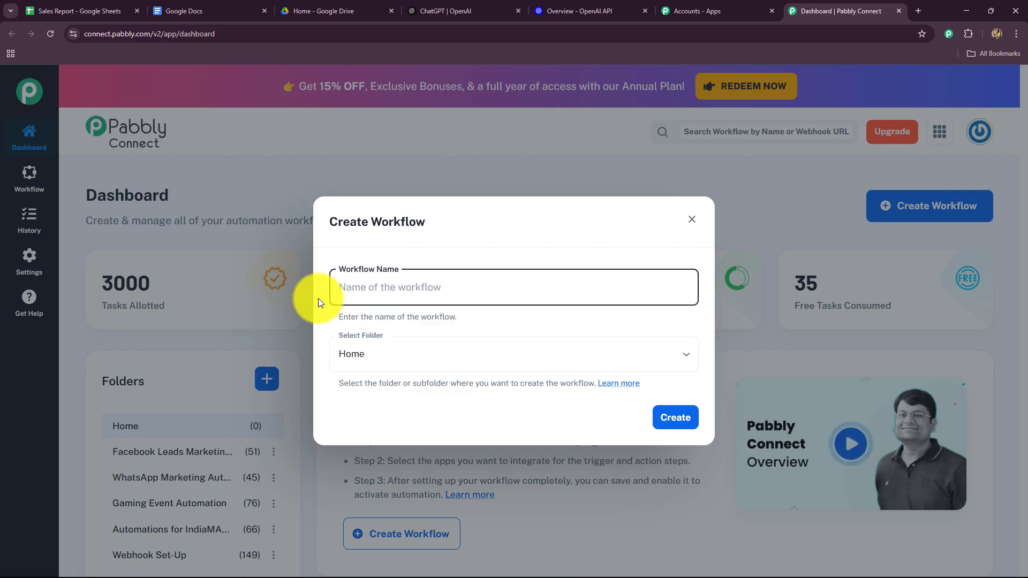
type("Auto-Generate Google Sheets Reports using AI Agent")
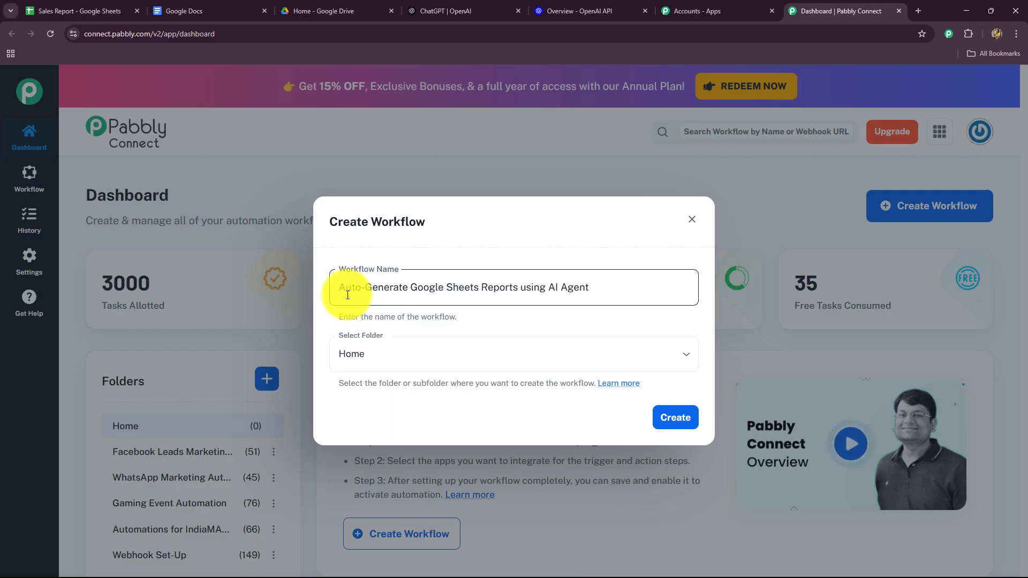
left_click_drag(345, 289, 597, 297)
left_click(544, 315)
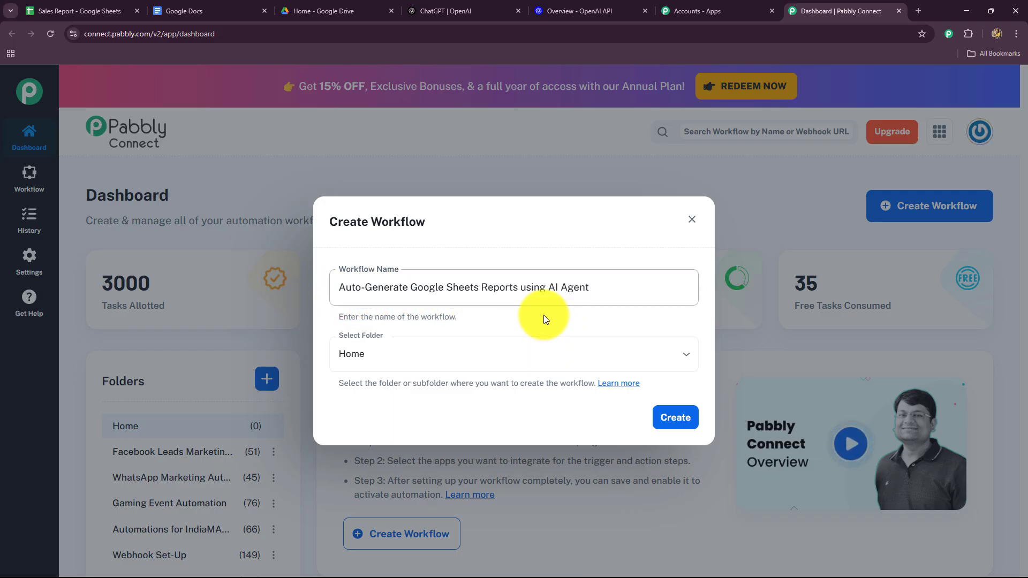
Step: Choose the AI Automations folder for the workflow and create it
left_click(499, 357)
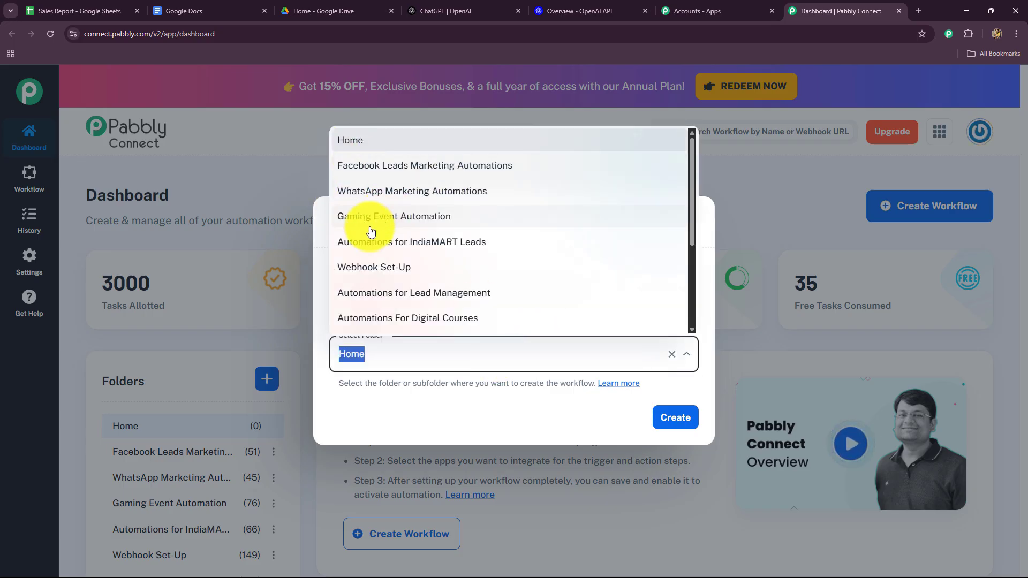
scroll(369, 301, "down", 3)
scroll(373, 306, "up", 2)
scroll(373, 268, "up", 3)
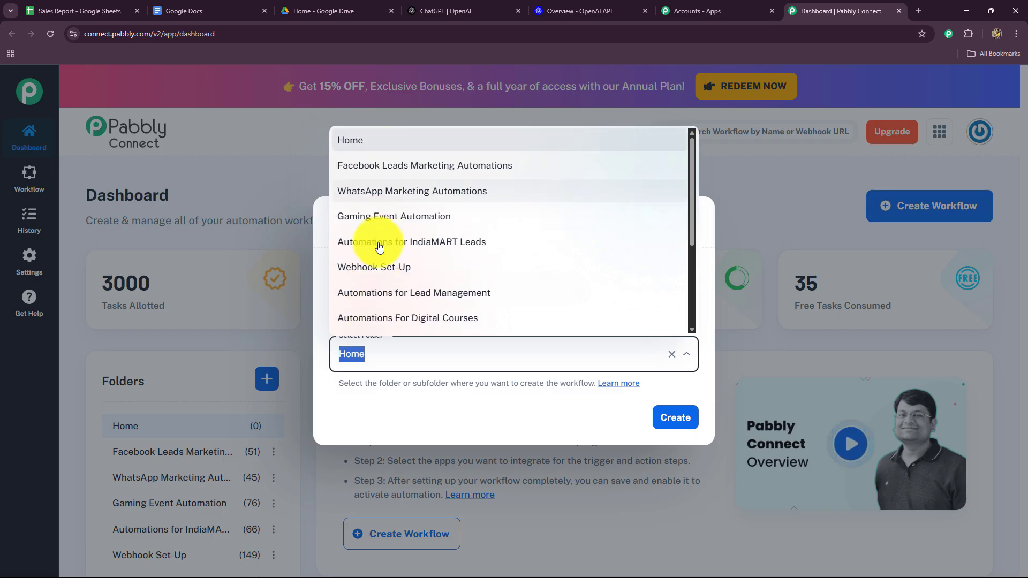
scroll(378, 305, "down", 4)
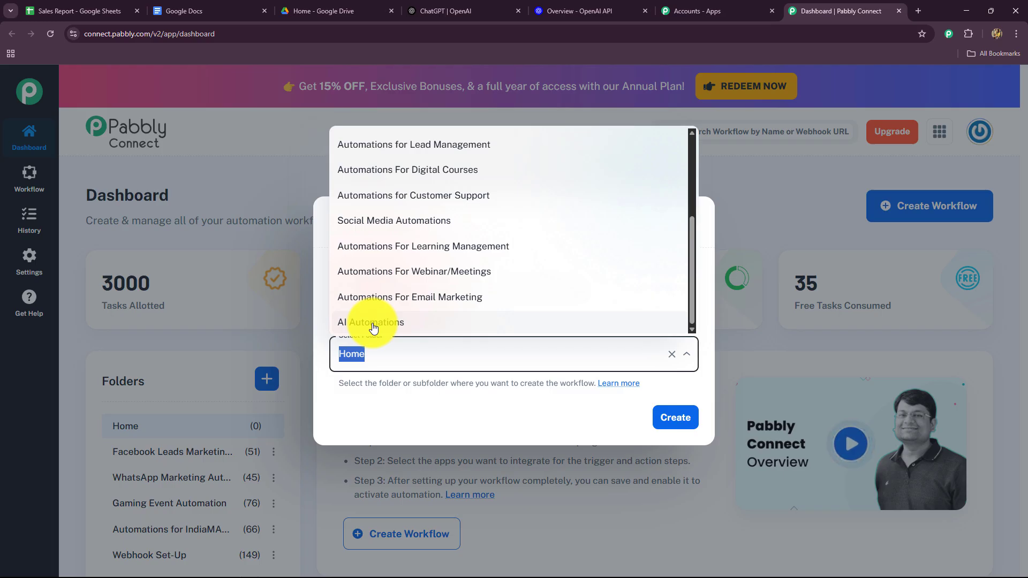
left_click(374, 324)
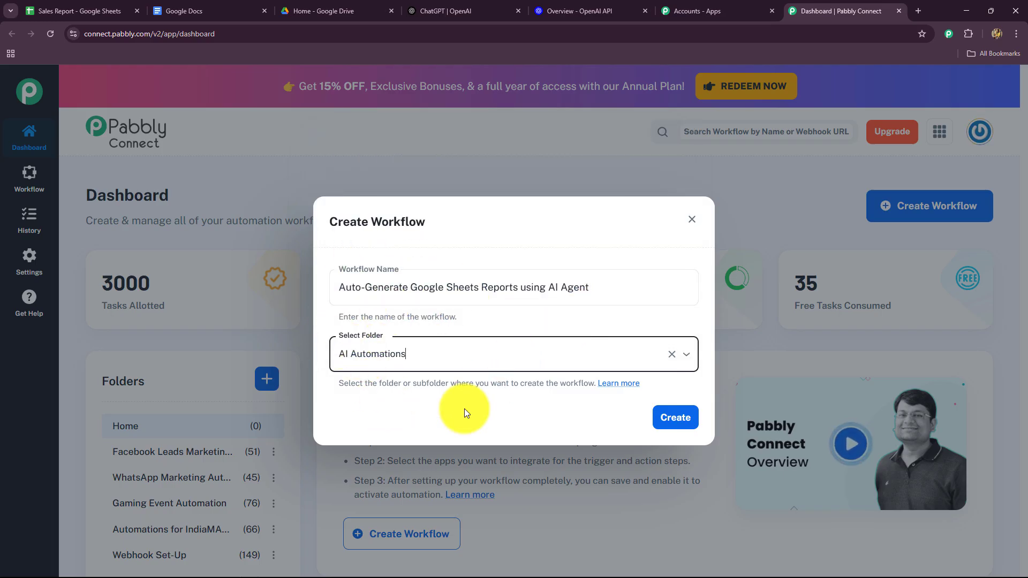
left_click(674, 417)
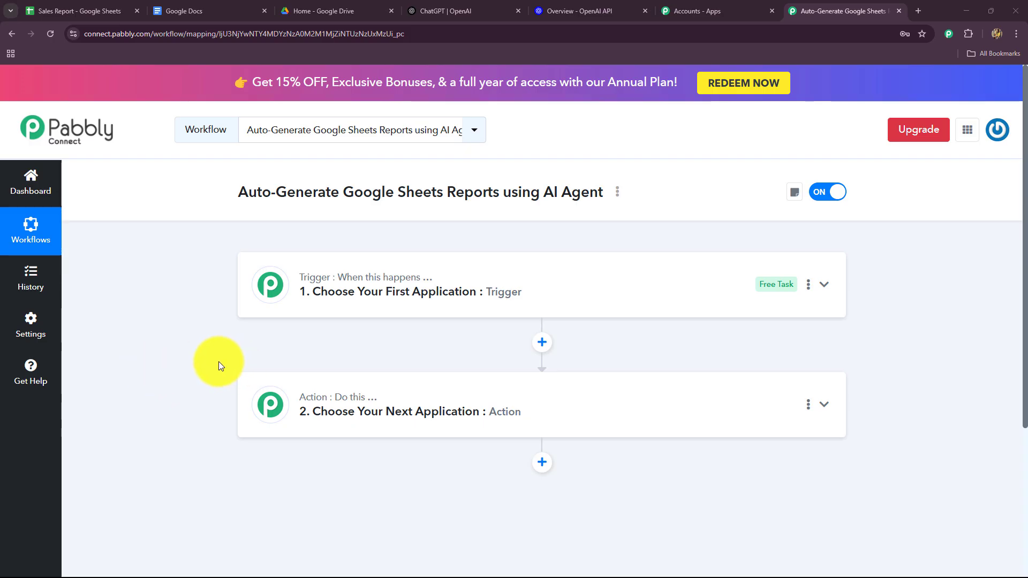
Step: Review the workflow's trigger and action placeholders alongside the sales data columns in the Sales Report spreadsheet
mouse_move(348, 285)
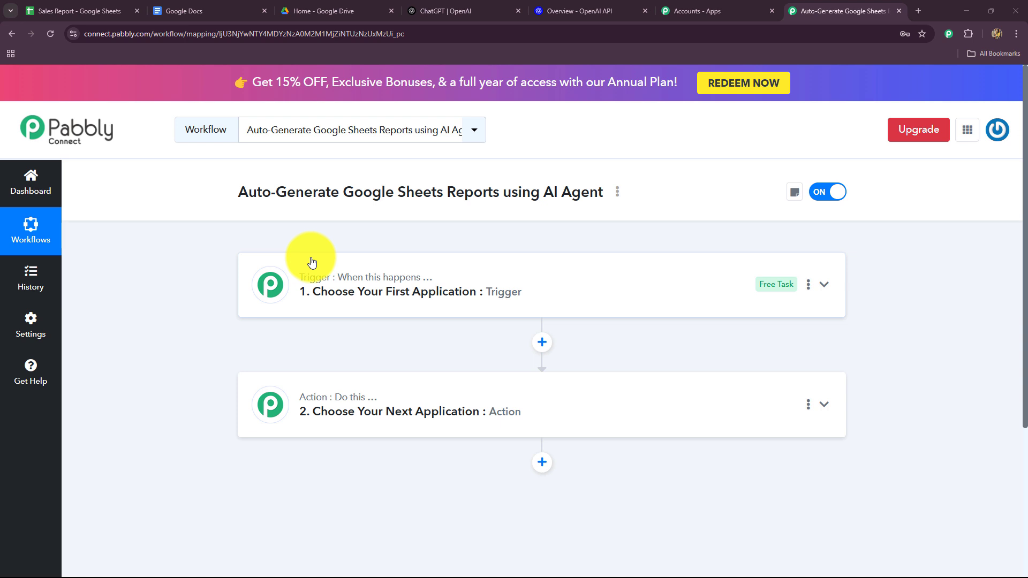
left_click(100, 7)
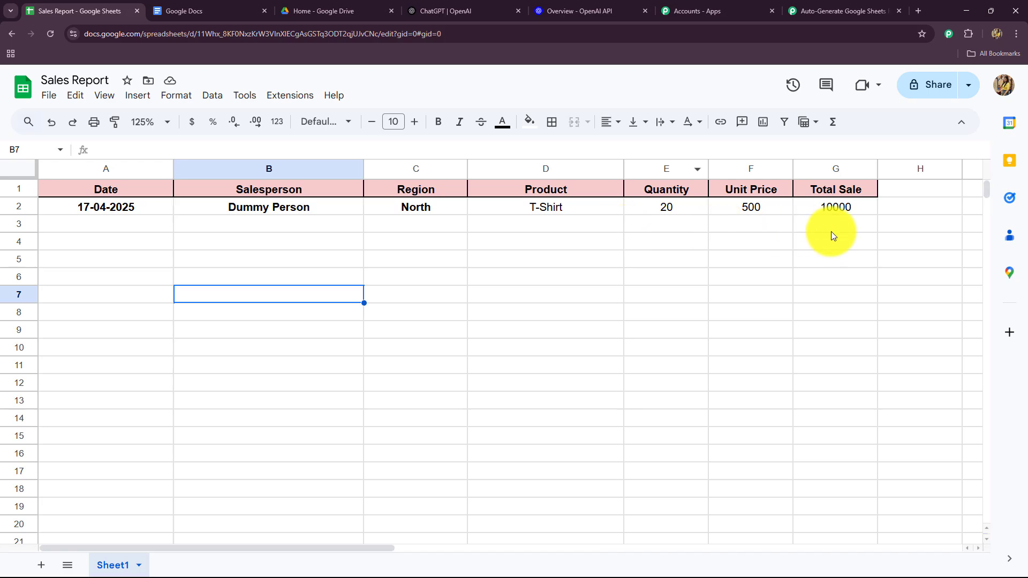
left_click(803, 10)
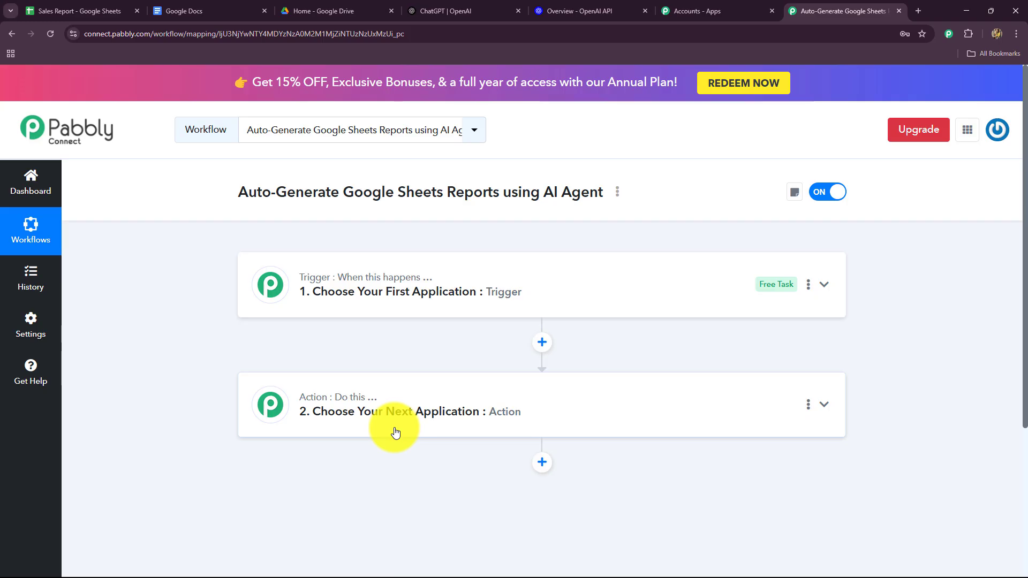
mouse_move(354, 287)
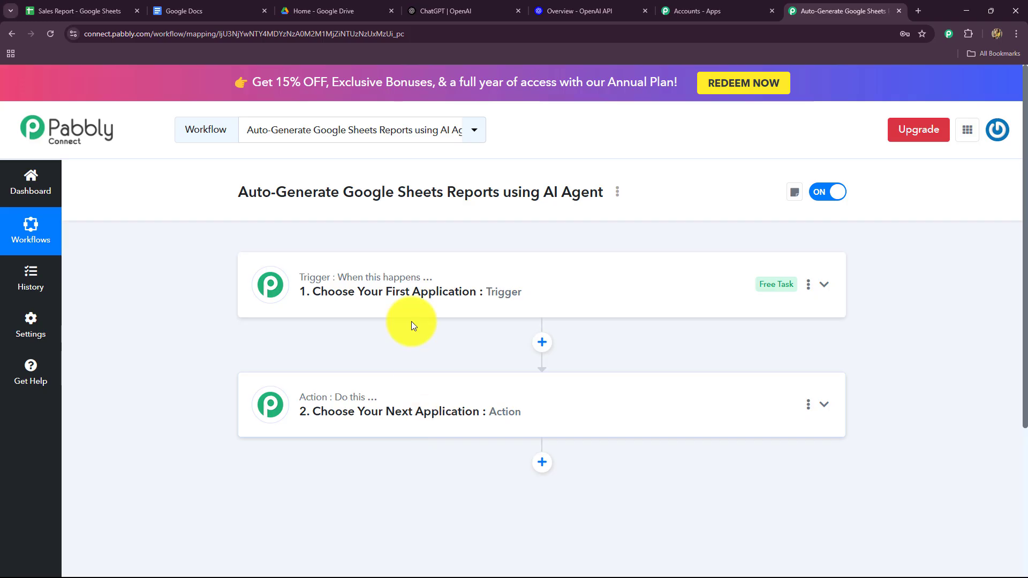
mouse_move(399, 277)
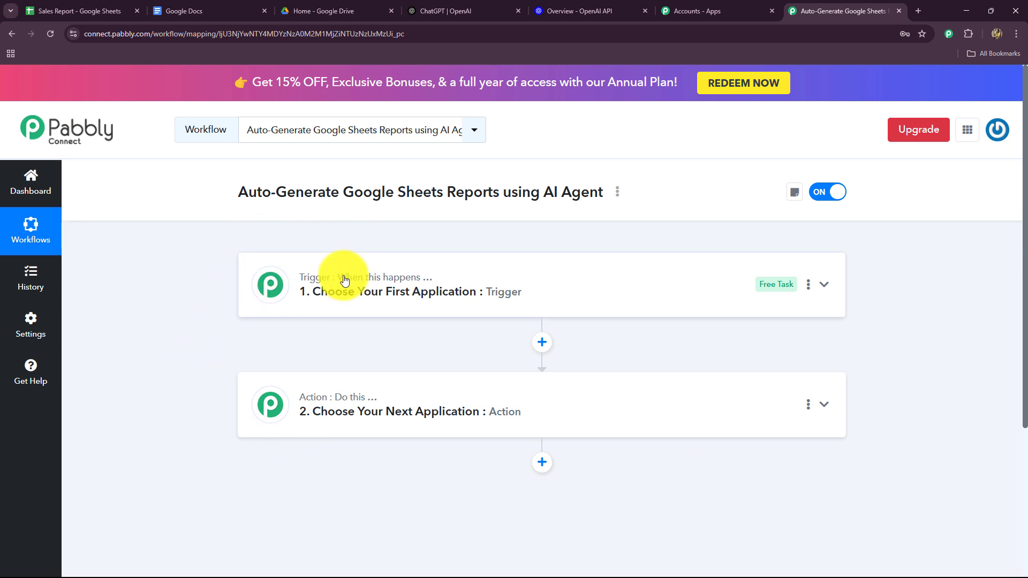
left_click(100, 7)
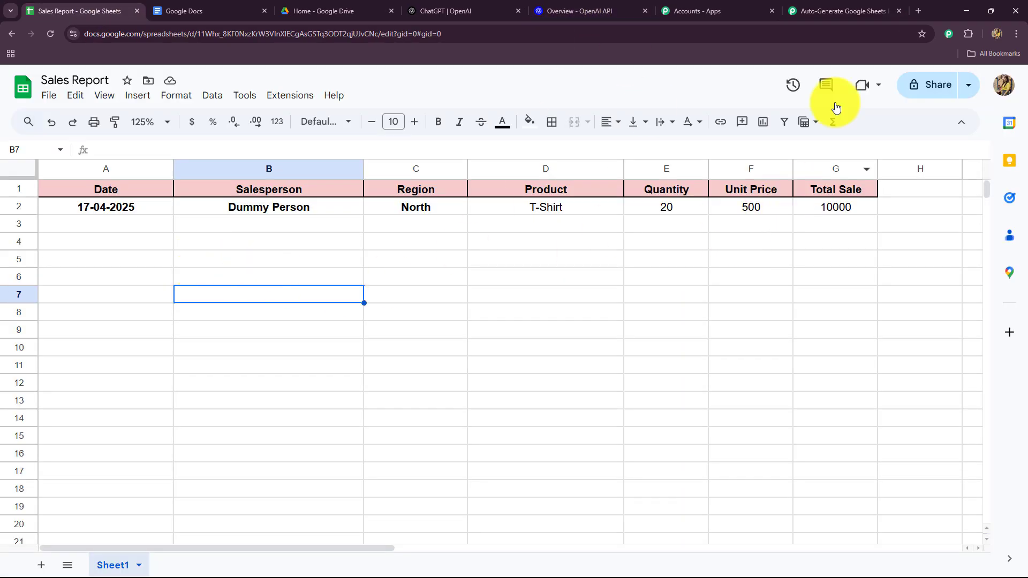
left_click(843, 10)
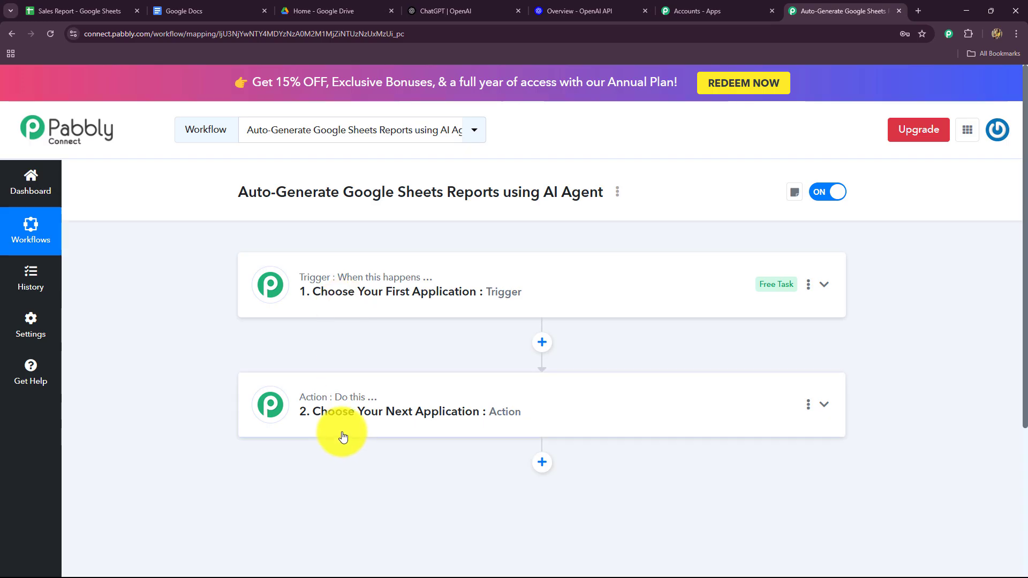
Step: Expand the workflow's trigger step and choose Google Sheets as its app
left_click(287, 284)
scroll(151, 311, "down", 2)
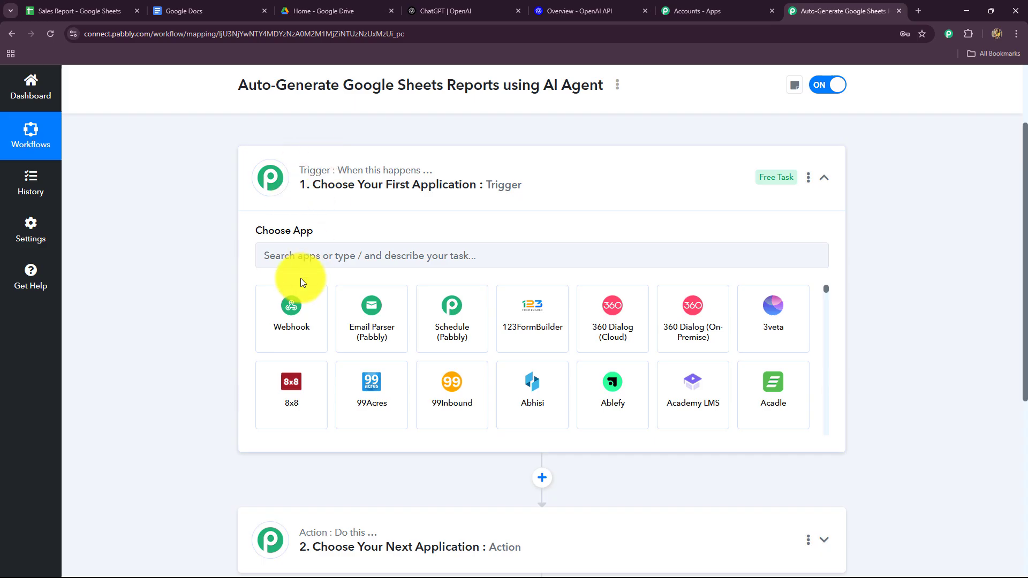
left_click(300, 262)
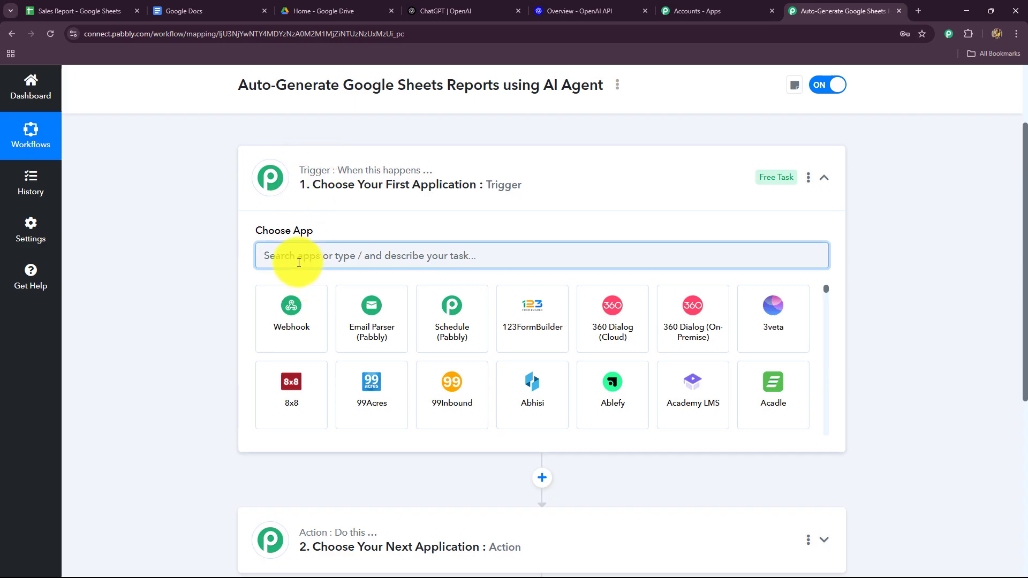
type("Google Sheets")
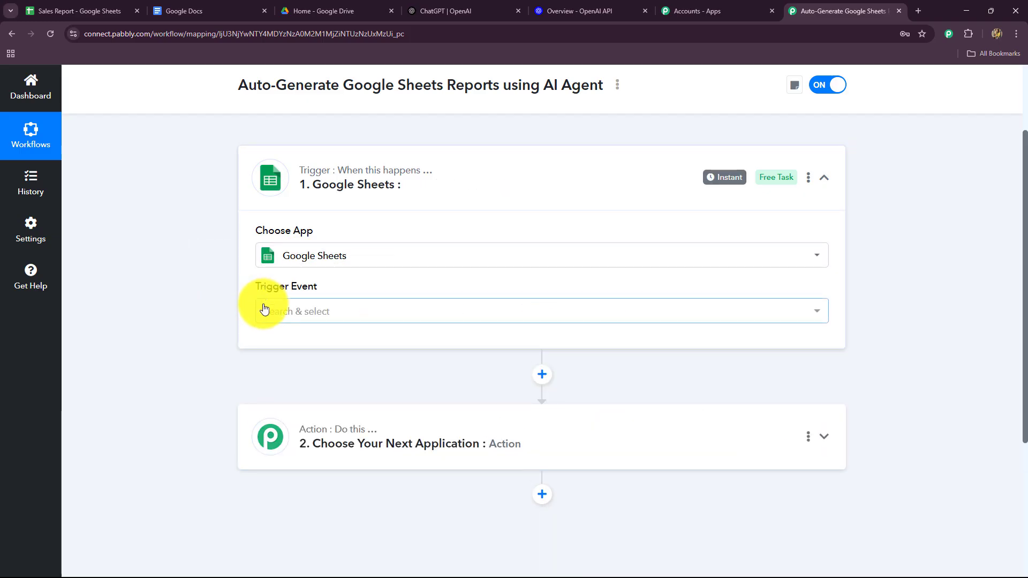
Step: Set the Google Sheets trigger event to New or Updated Spreadsheet Row
left_click(264, 309)
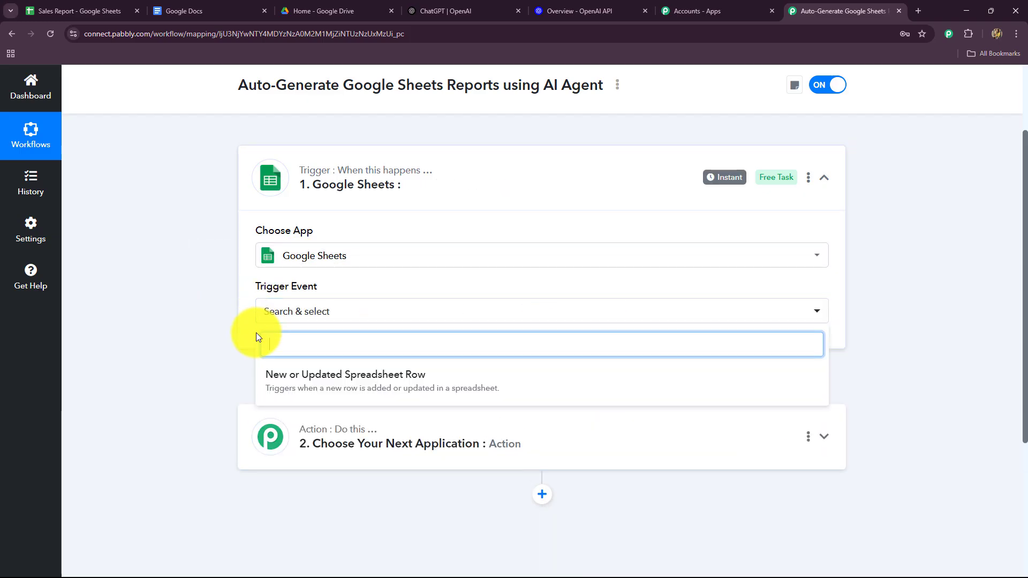
left_click(281, 390)
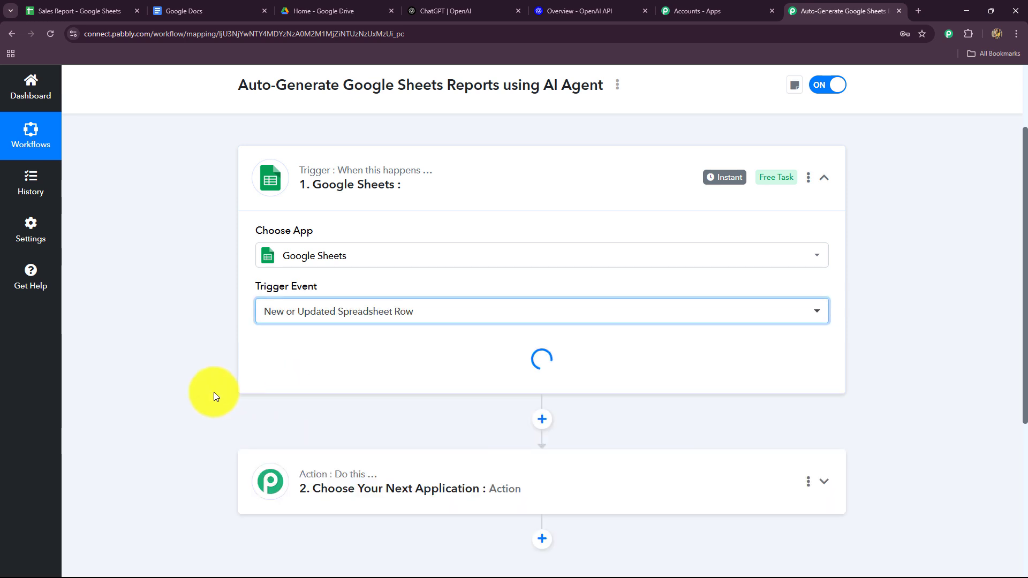
scroll(191, 374, "down", 4)
scroll(192, 371, "up", 2)
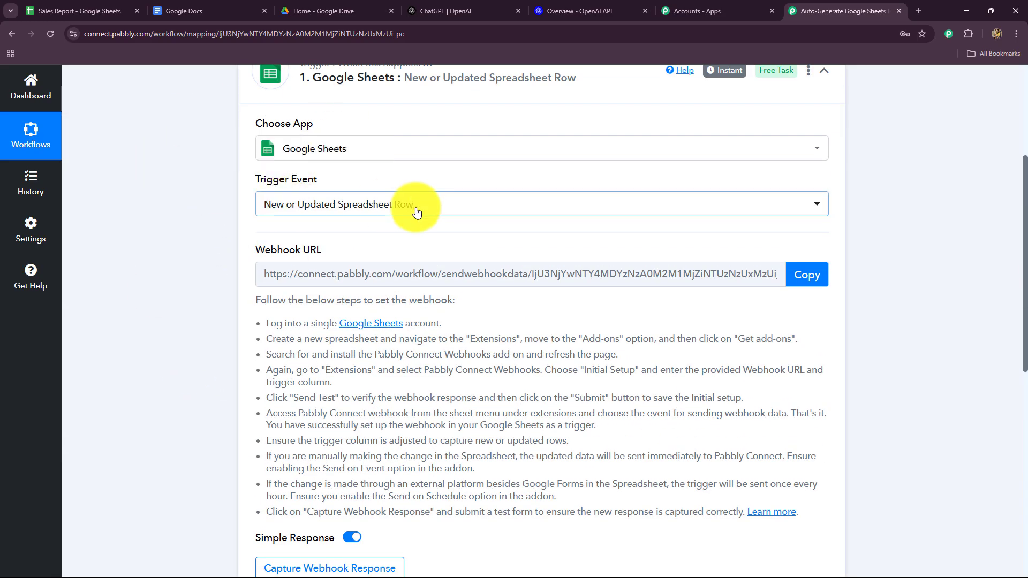
Step: Read the webhook setup instructions in the trigger step and copy its webhook URL
left_click(49, 6)
left_click(819, 11)
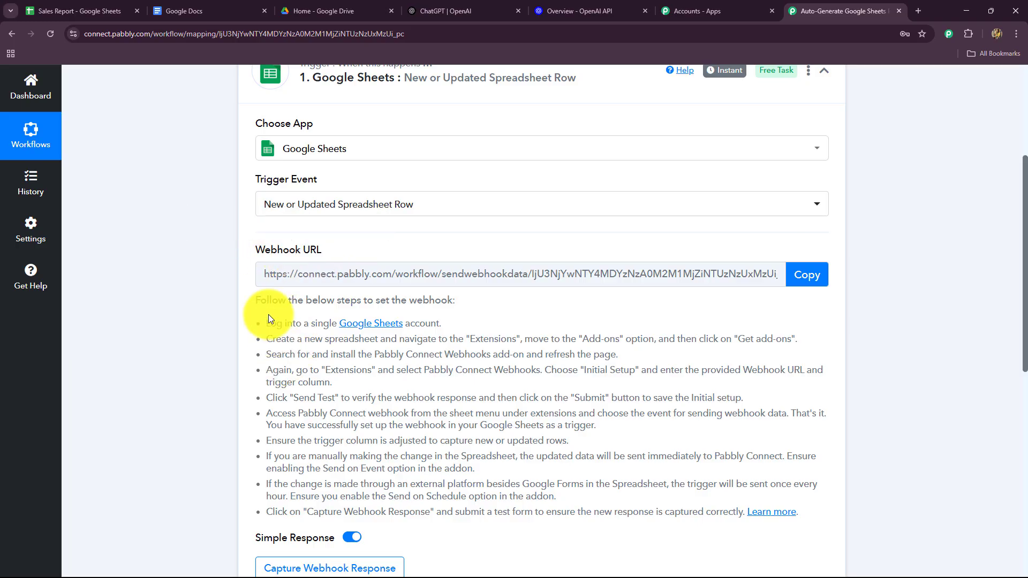
left_click_drag(270, 323, 819, 496)
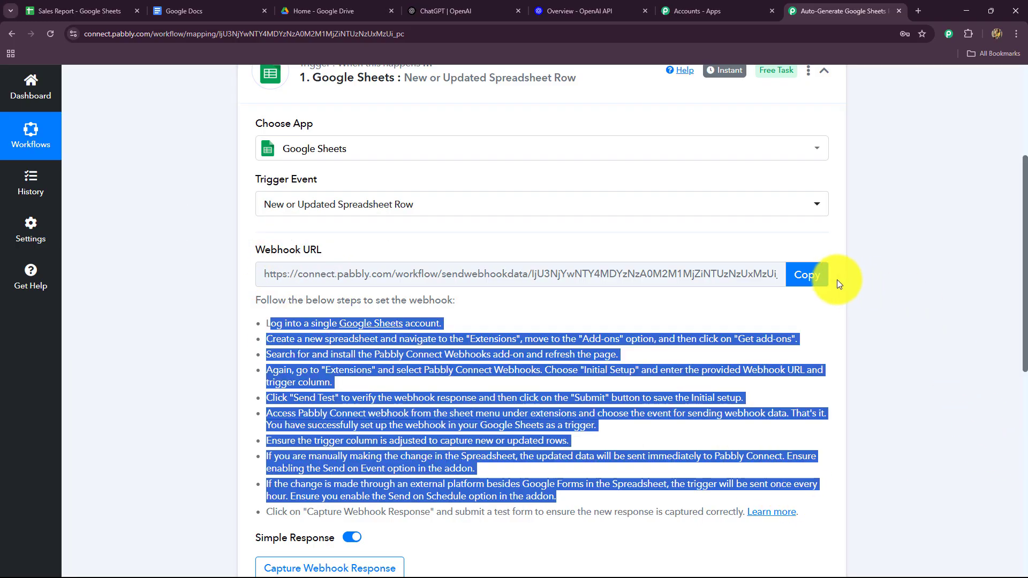
left_click(794, 279)
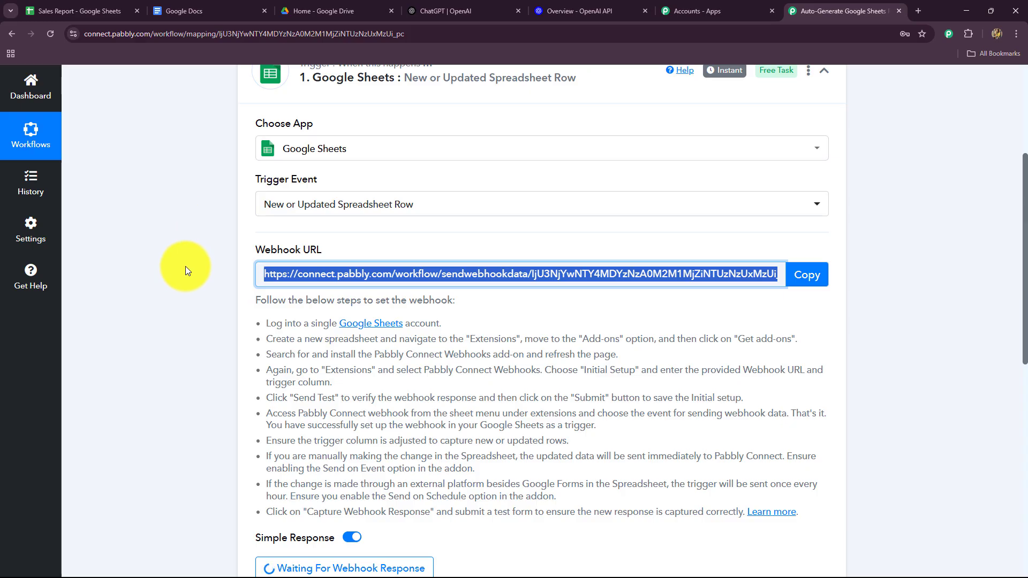
Step: In the Sales Report spreadsheet, search the Google Workspace Marketplace for the Pabbly Connect Webhooks add-on, and close the marketplace
left_click(58, 12)
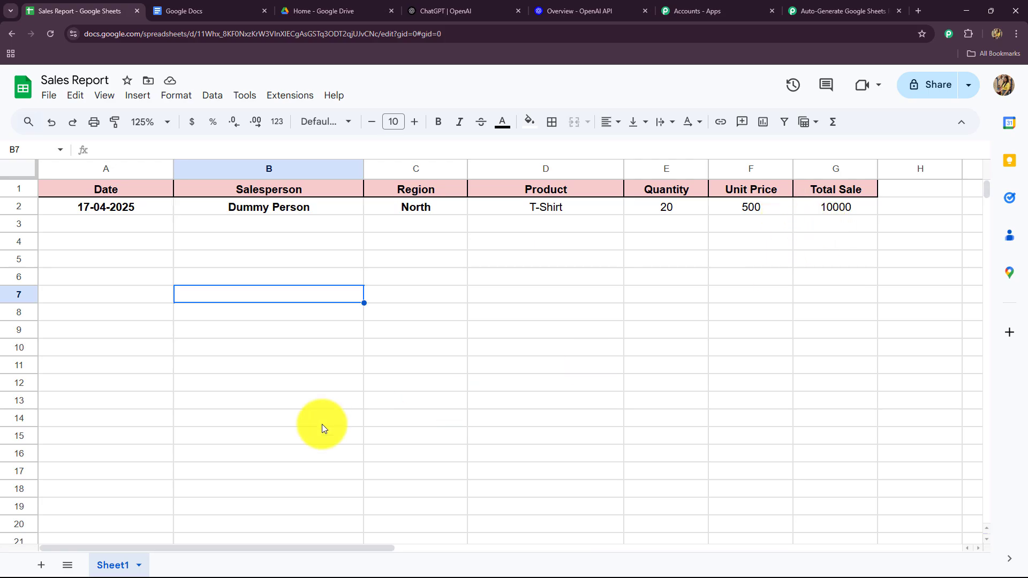
left_click(287, 99)
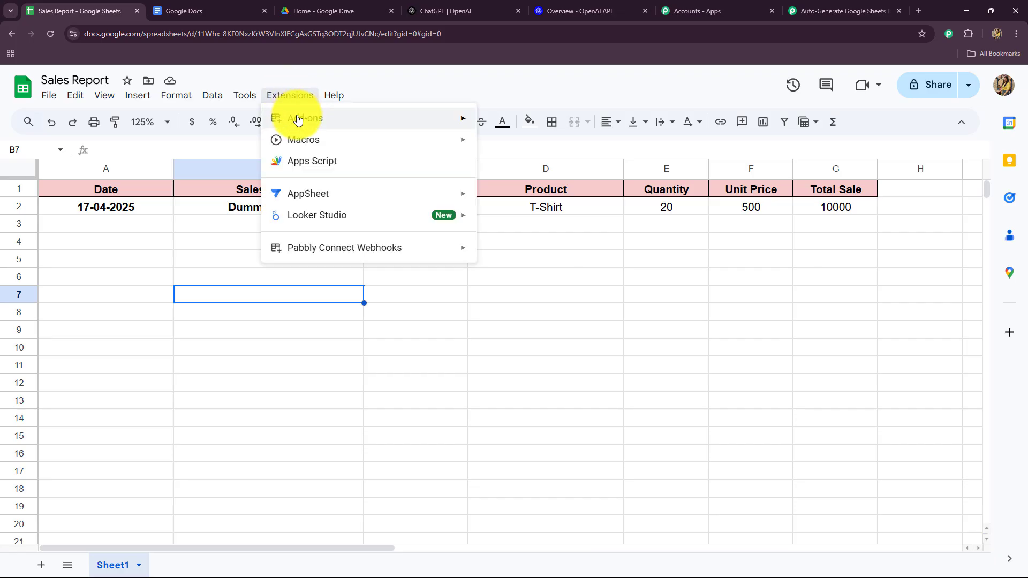
mouse_move(294, 116)
left_click(519, 121)
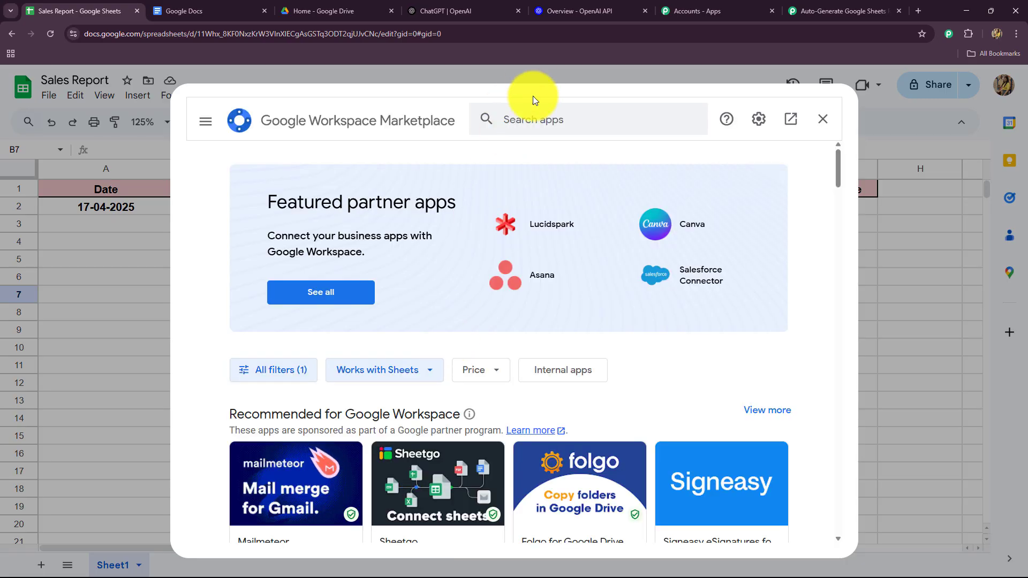
left_click(523, 111)
type("Pabb")
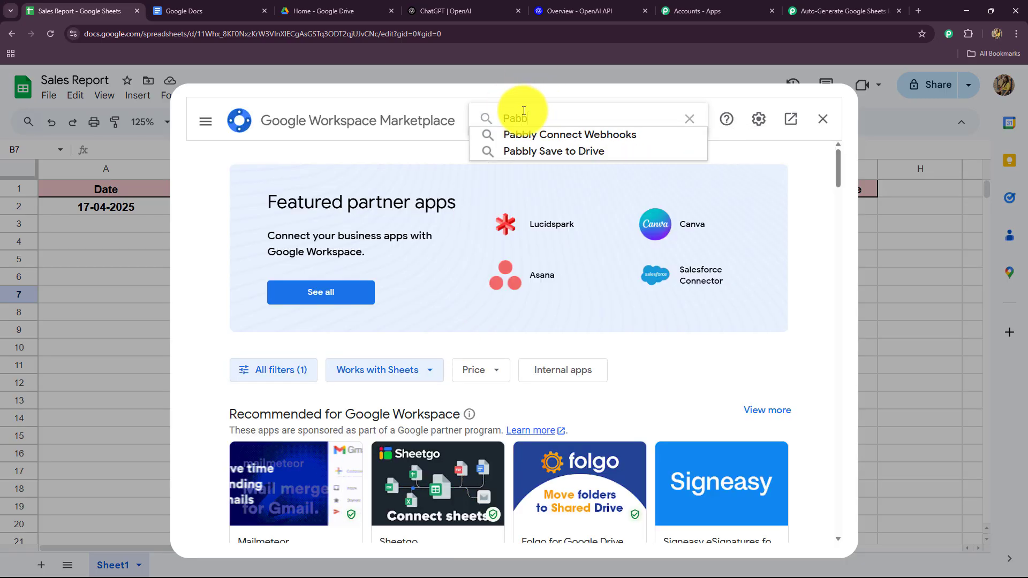
left_click(524, 136)
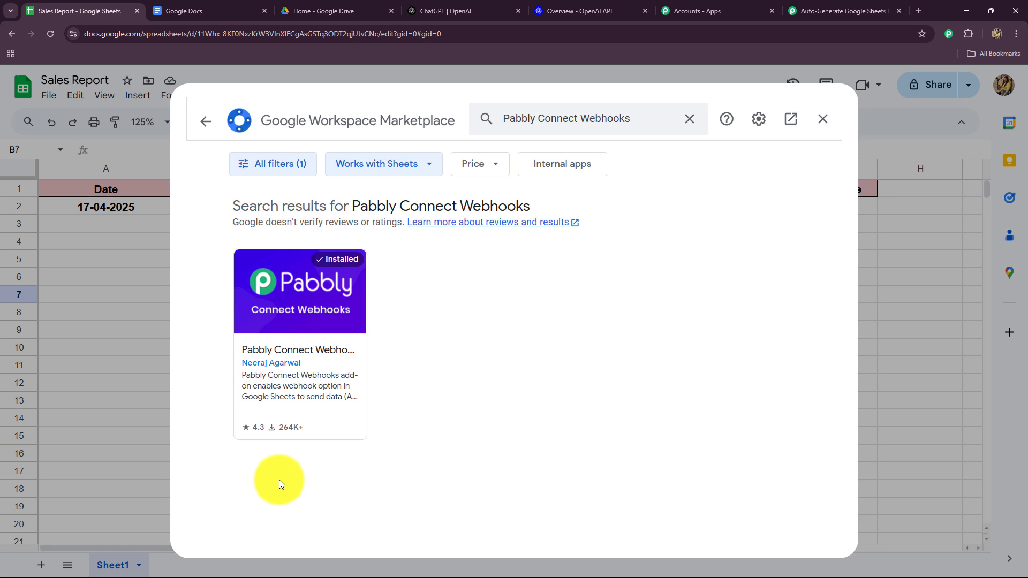
left_click(822, 118)
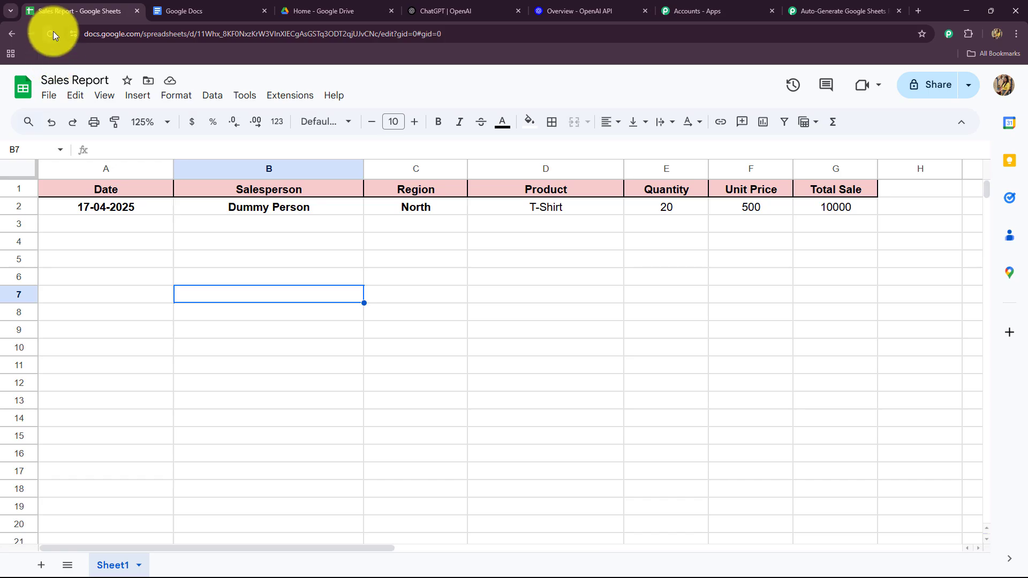
Step: Open the Initial Setup of the Pabbly Connect Webhooks add-on and paste the copied webhook URL into it
left_click(290, 100)
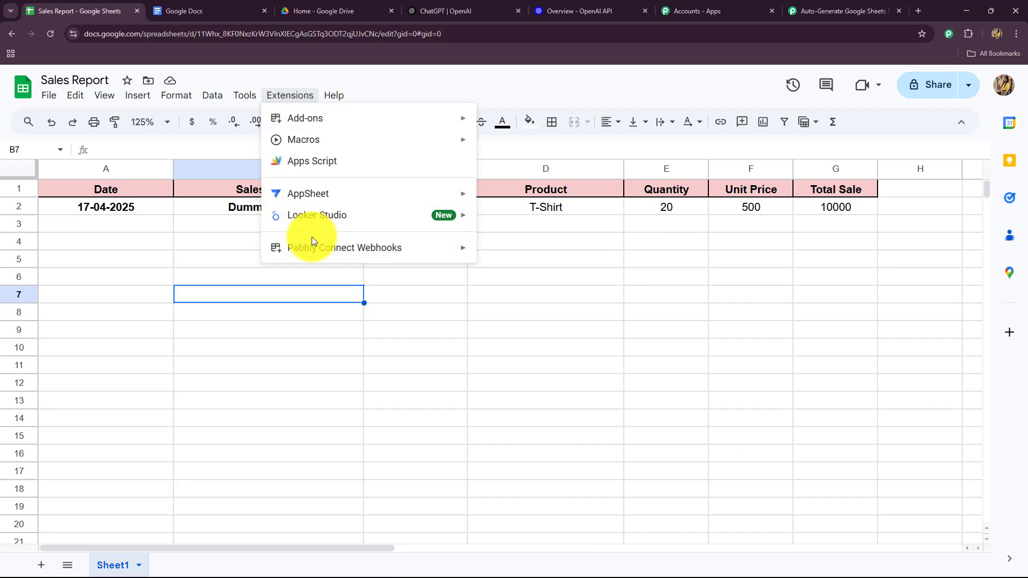
mouse_move(320, 251)
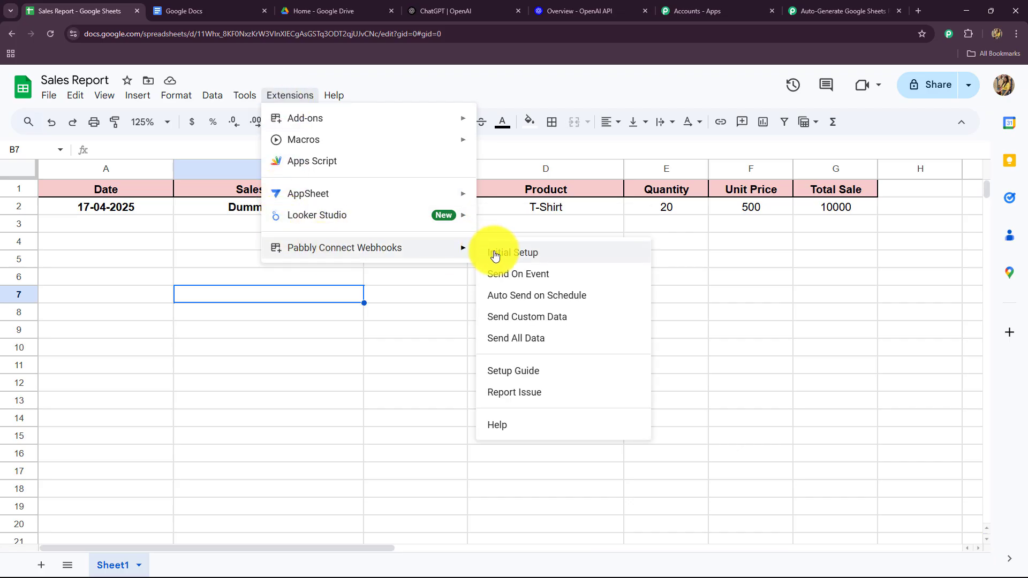
left_click(494, 254)
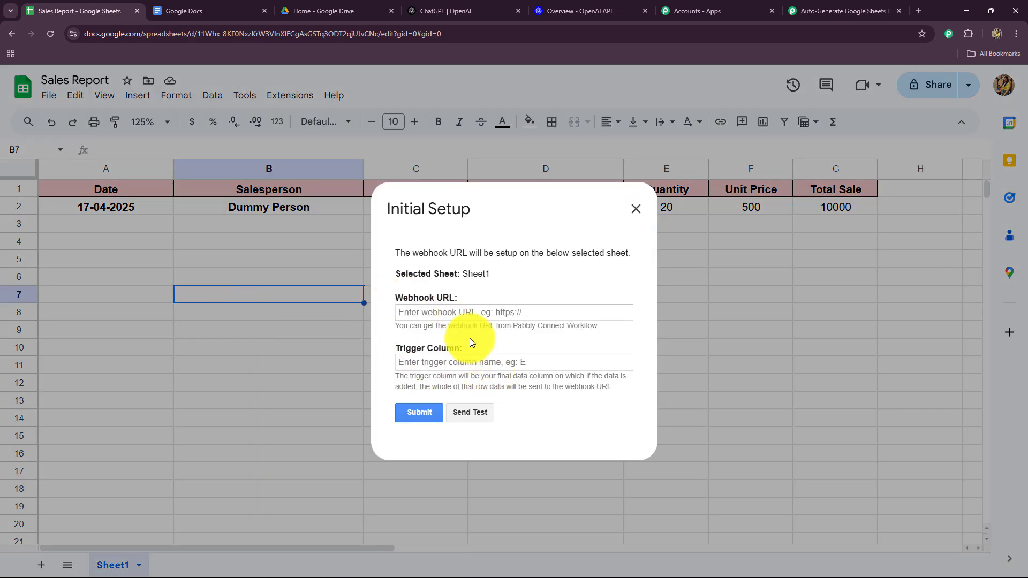
left_click(458, 313)
key("ctrl+v")
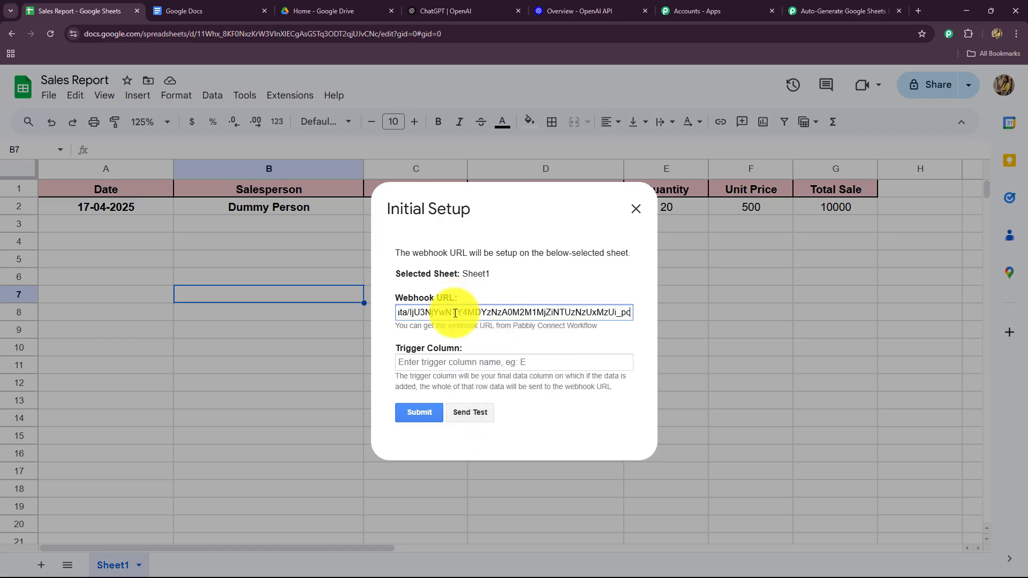
Step: Set the trigger column to G, send a test to the webhook, and submit and close the initial setup
left_click(431, 367)
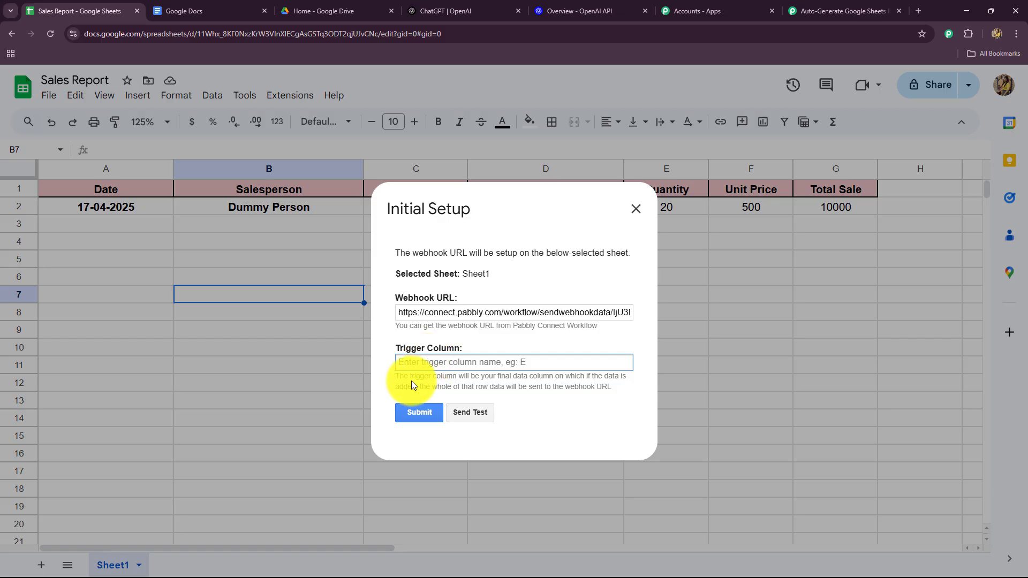
left_click_drag(402, 375, 604, 387)
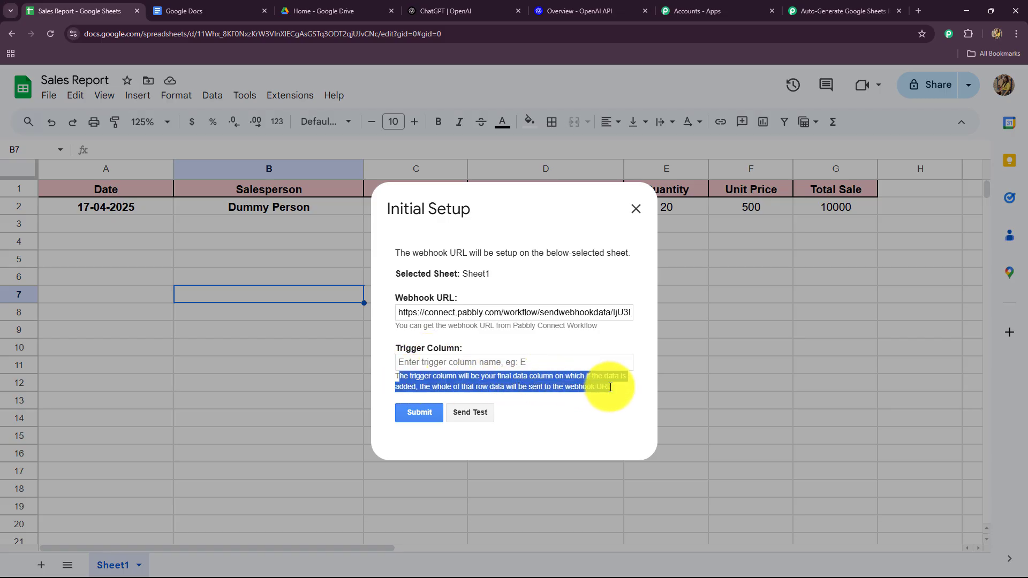
left_click(453, 366)
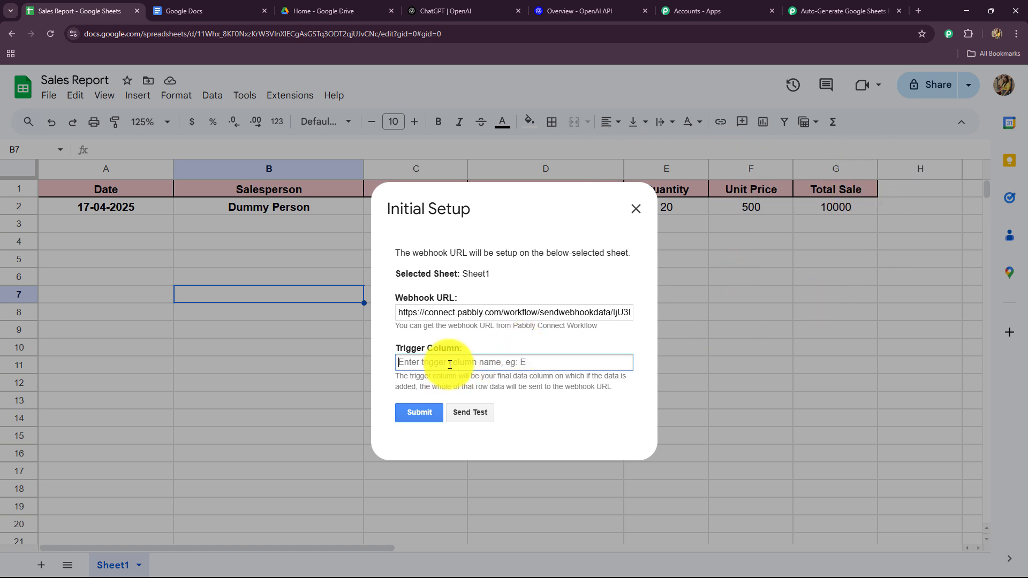
type("G")
left_click(469, 416)
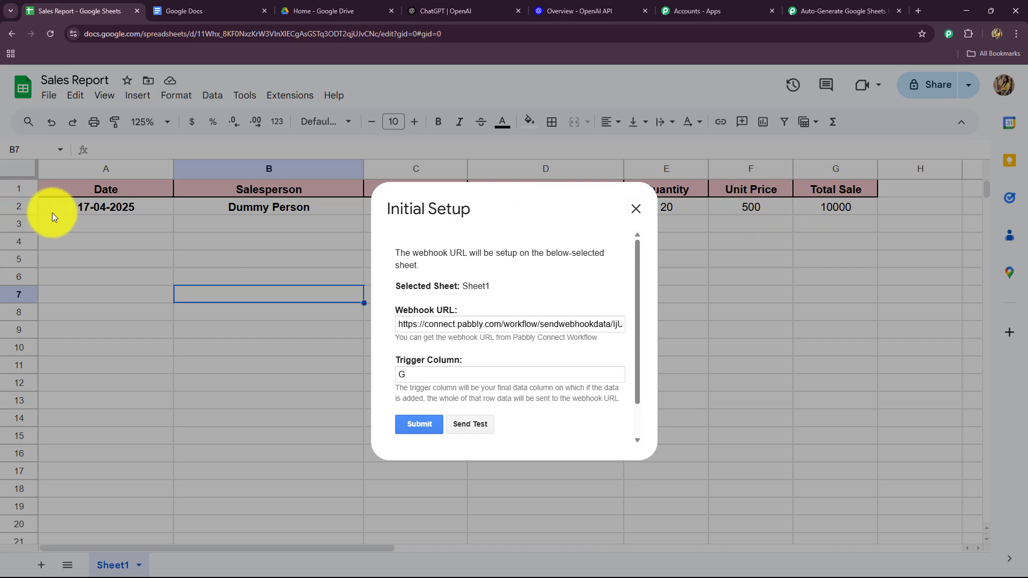
left_click(496, 428)
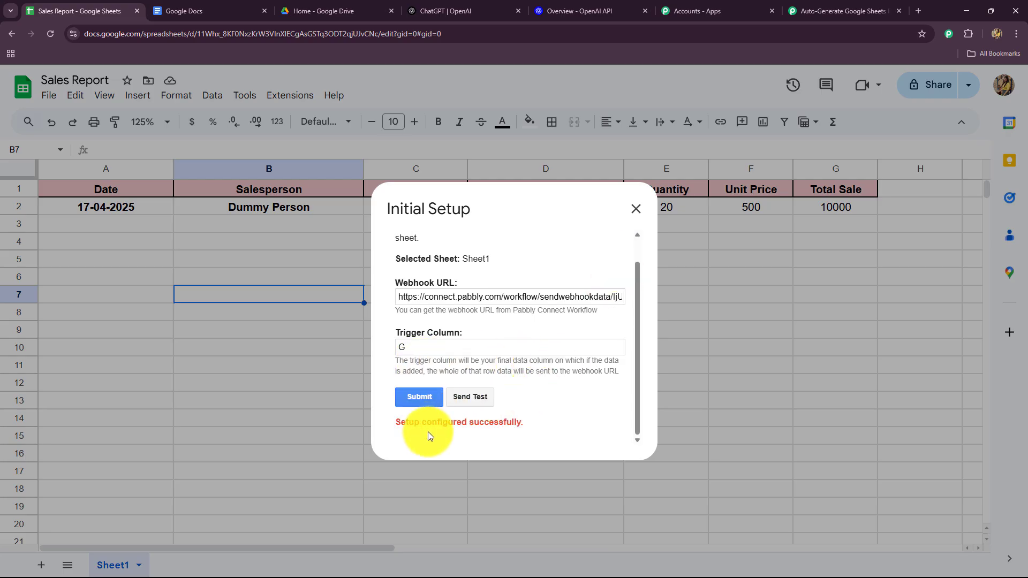
left_click(636, 209)
Step: Back in the Pabbly Connect workflow, review the fields and values of the received webhook response, and collapse the trigger step
left_click(810, 12)
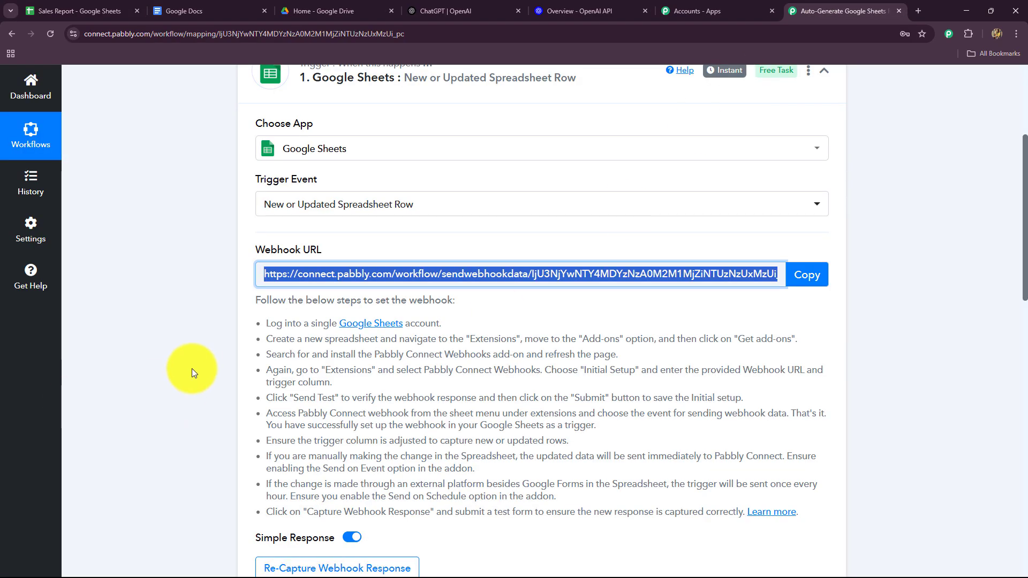
scroll(192, 368, "down", 8)
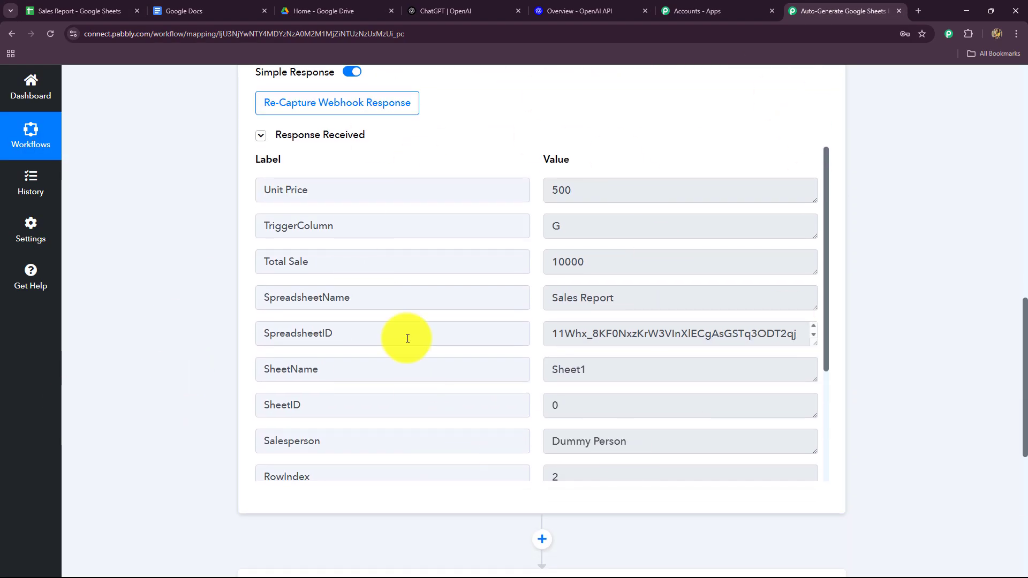
scroll(640, 389, "down", 3)
scroll(640, 388, "up", 3)
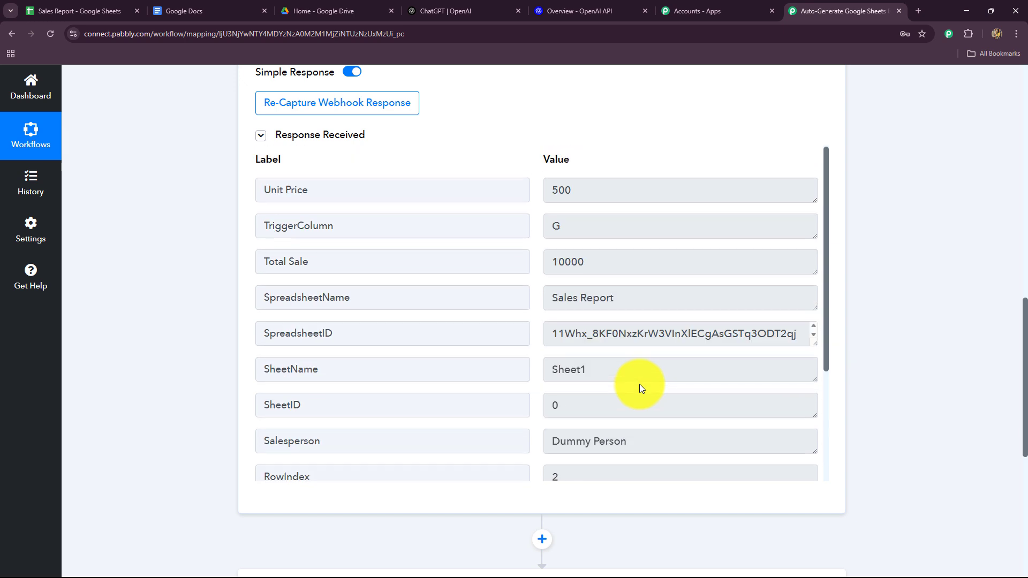
left_click_drag(592, 192, 516, 195)
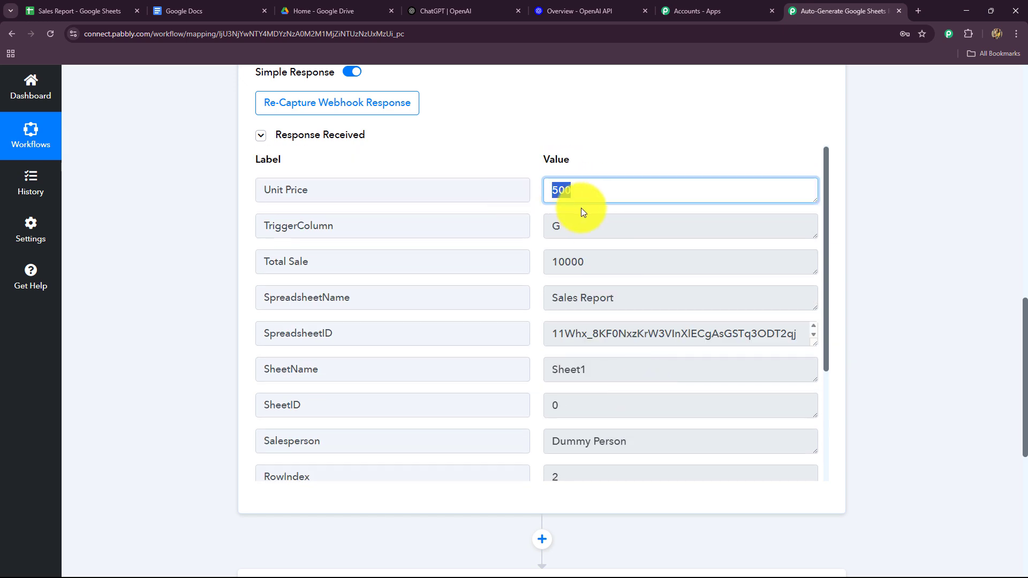
left_click_drag(607, 234, 509, 257)
left_click_drag(585, 264, 500, 284)
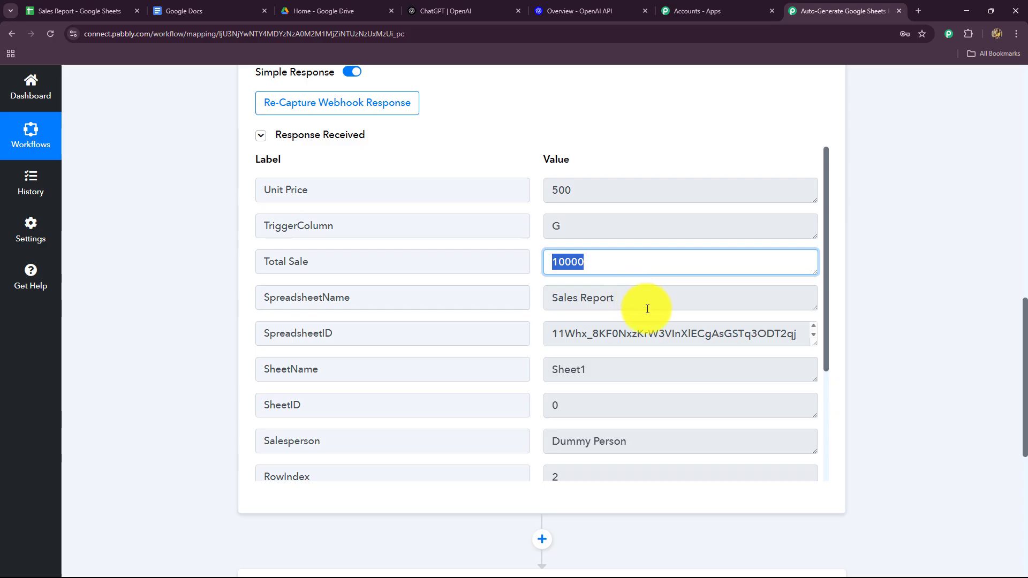
left_click_drag(647, 300, 927, 372)
left_click_drag(547, 363, 524, 375)
scroll(579, 416, "down", 2)
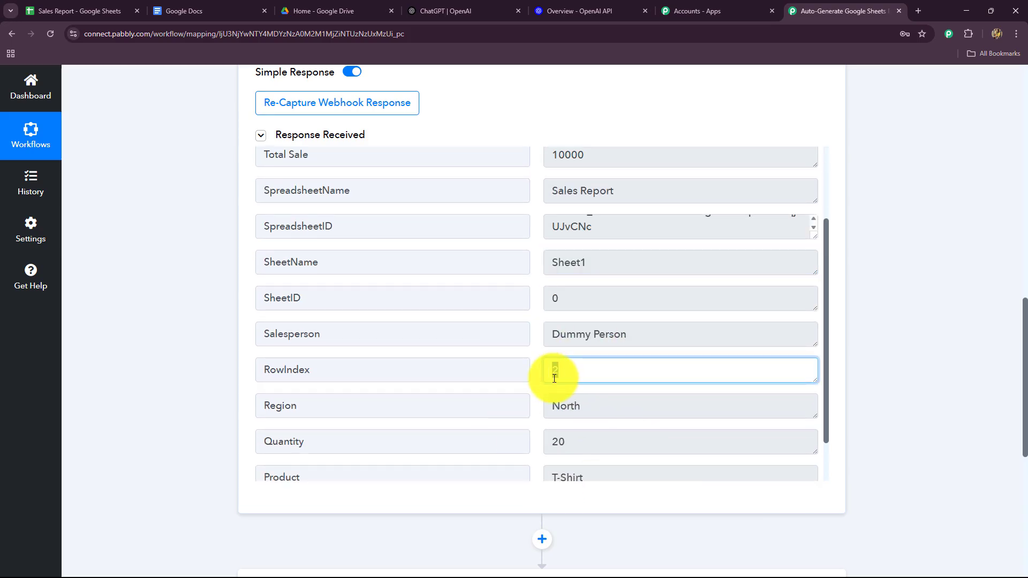
left_click_drag(551, 334, 702, 369)
scroll(702, 370, "down", 1)
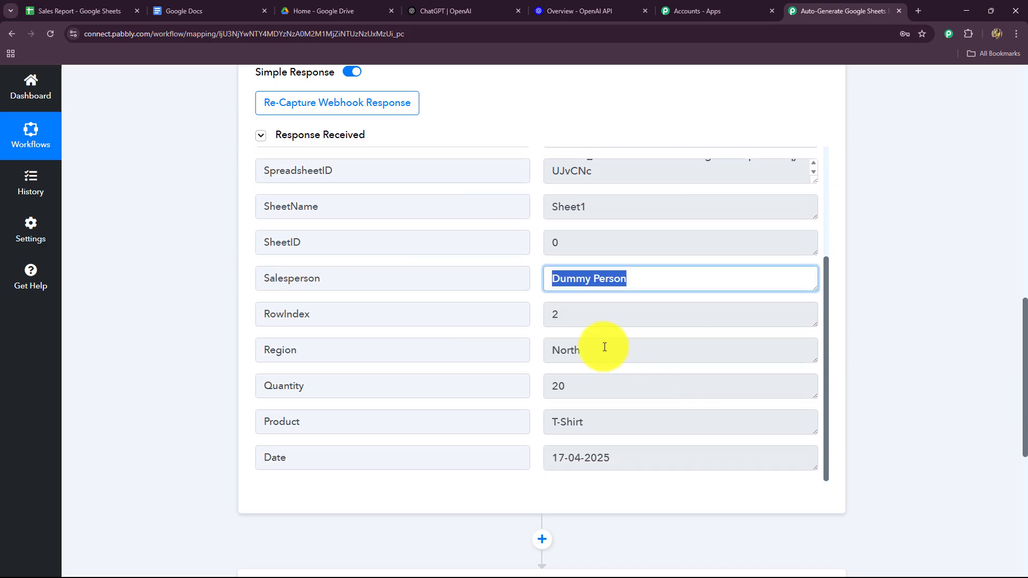
left_click_drag(605, 347, 500, 351)
left_click(569, 397)
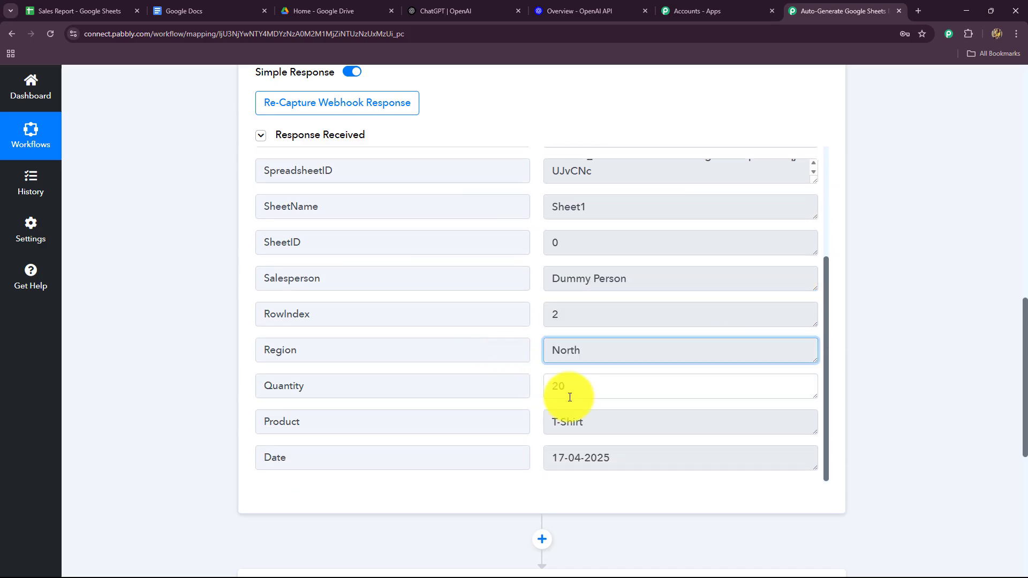
left_click_drag(570, 398, 517, 405)
left_click_drag(649, 425, 541, 444)
left_click_drag(638, 461, 485, 484)
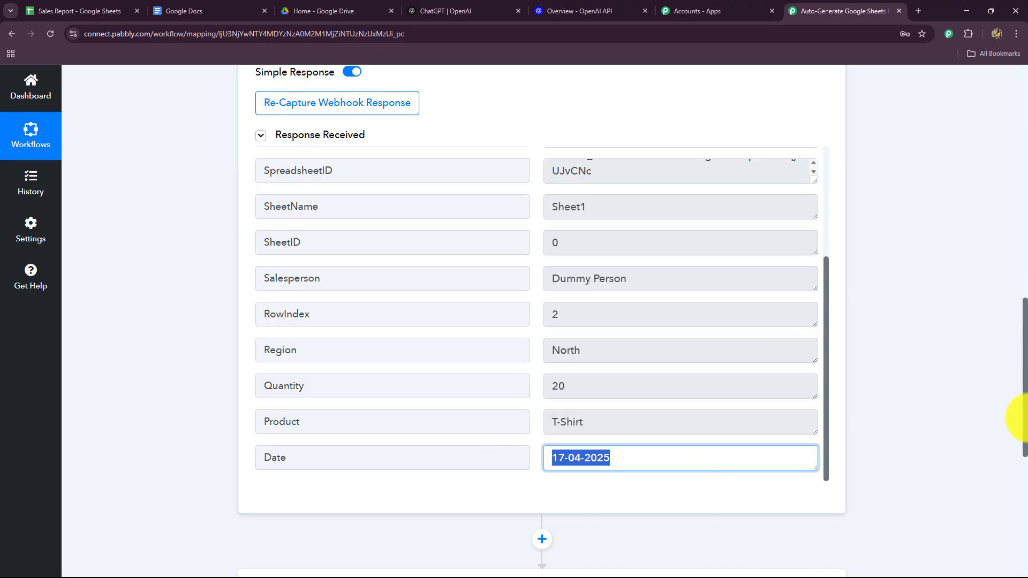
scroll(1024, 418, "up", 6)
scroll(1020, 418, "down", 6)
scroll(666, 312, "up", 4)
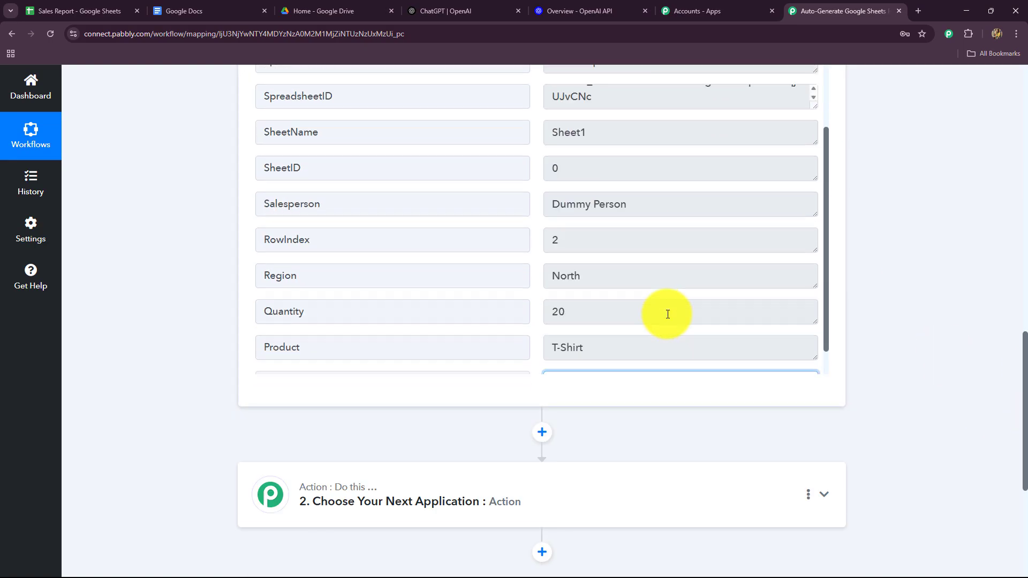
scroll(927, 294, "up", 15)
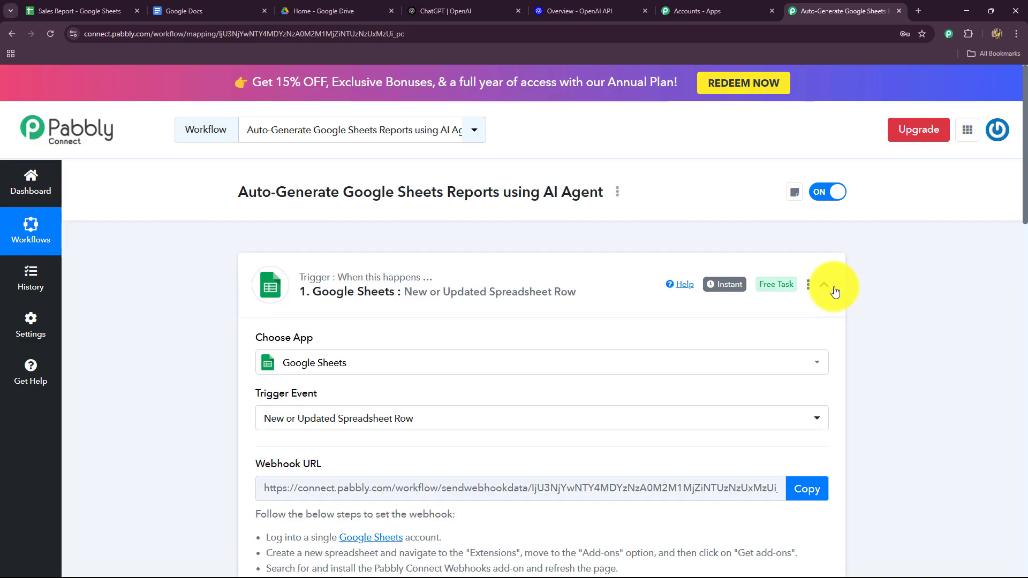
left_click(830, 285)
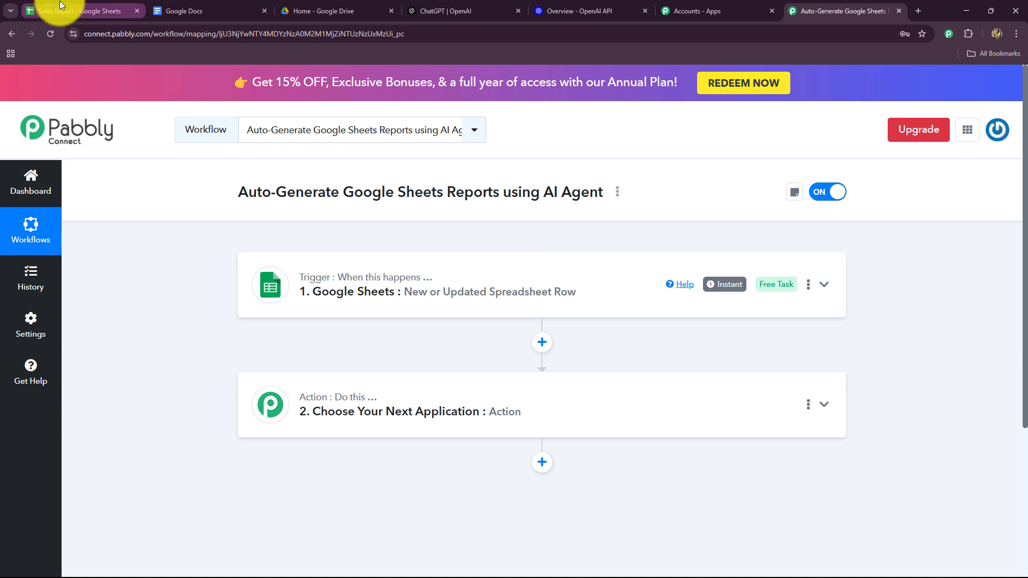
Step: In the Sales Report spreadsheet, turn on Send On Event for the Pabbly Connect Webhooks add-on
left_click(75, 11)
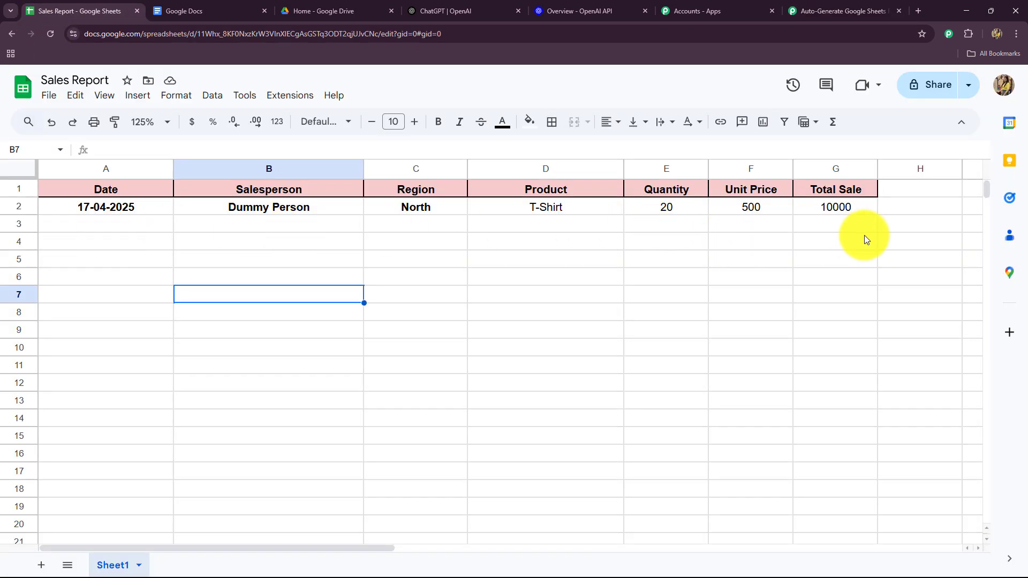
left_click(291, 96)
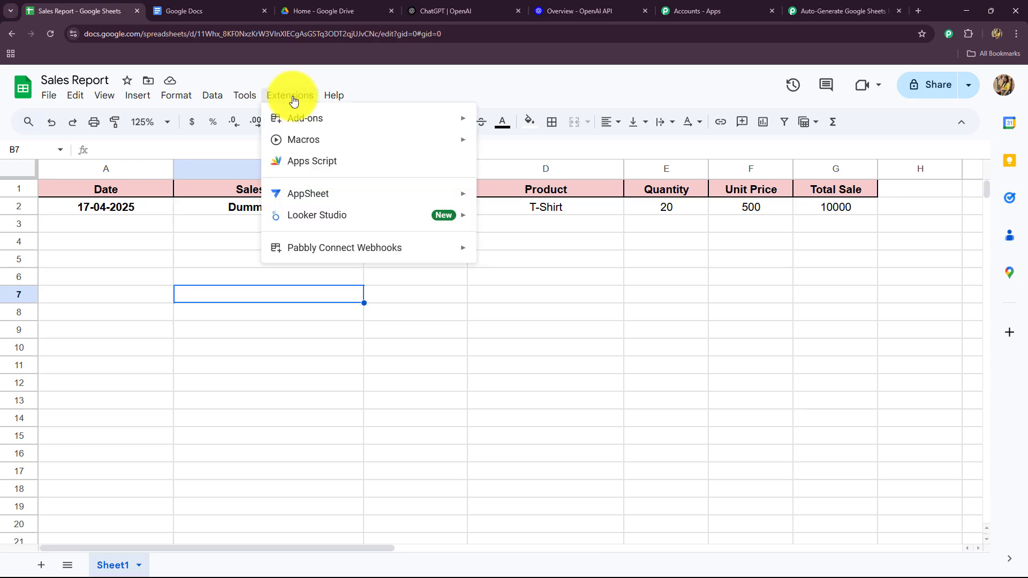
mouse_move(305, 246)
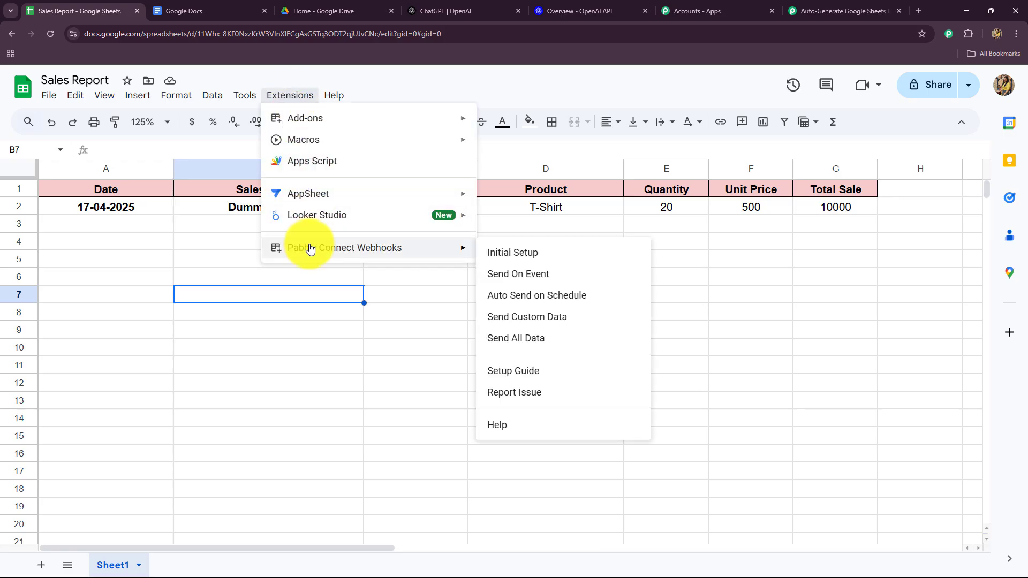
left_click(537, 275)
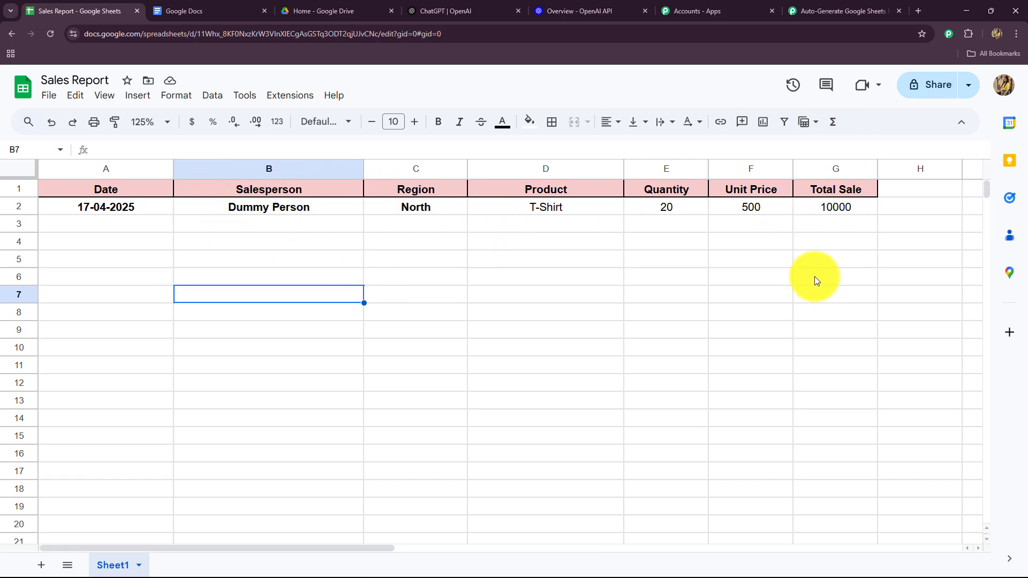
Step: Back in the Pabbly Connect workflow, search for "Open" and choose OpenAI (ChatGPT, DALL-E, Whisper) as the app of action step 2
left_click(814, 5)
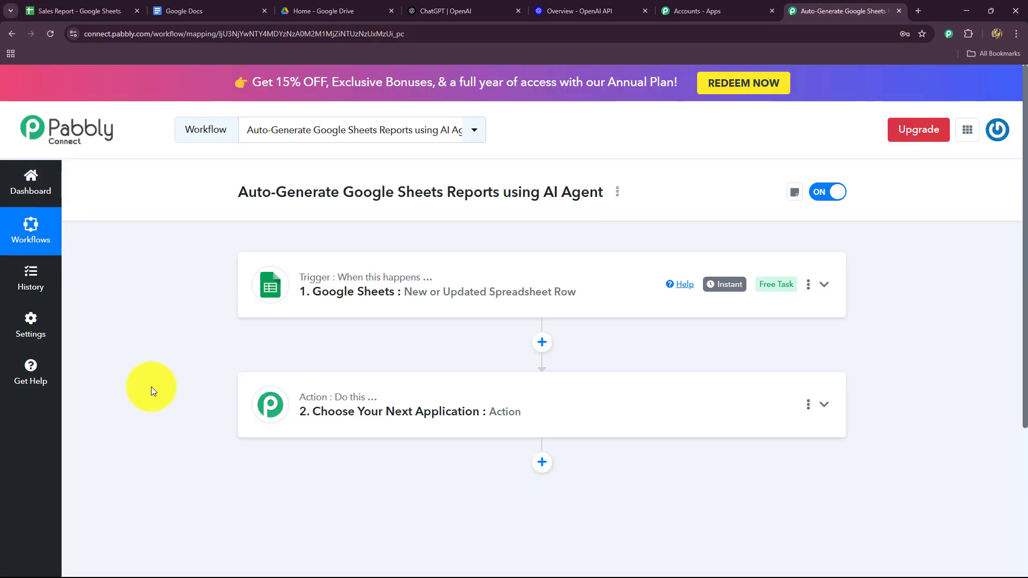
scroll(141, 385, "down", 1)
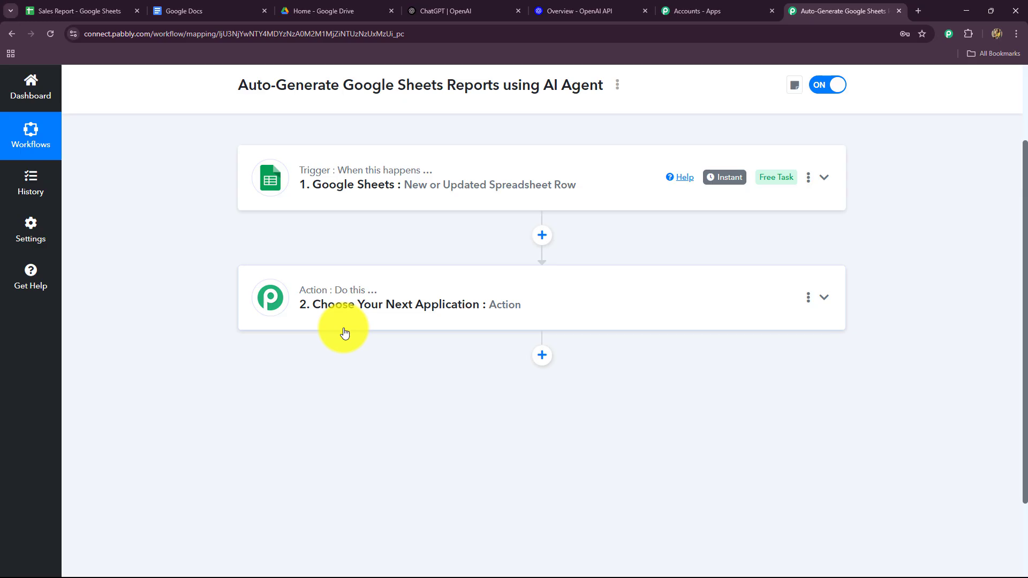
left_click(423, 10)
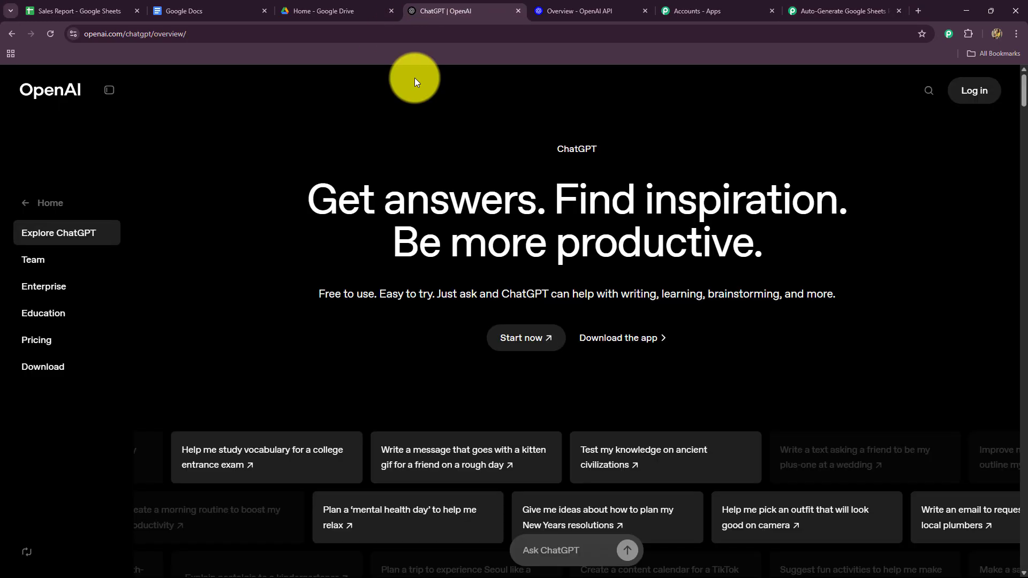
left_click(815, 4)
left_click(314, 295)
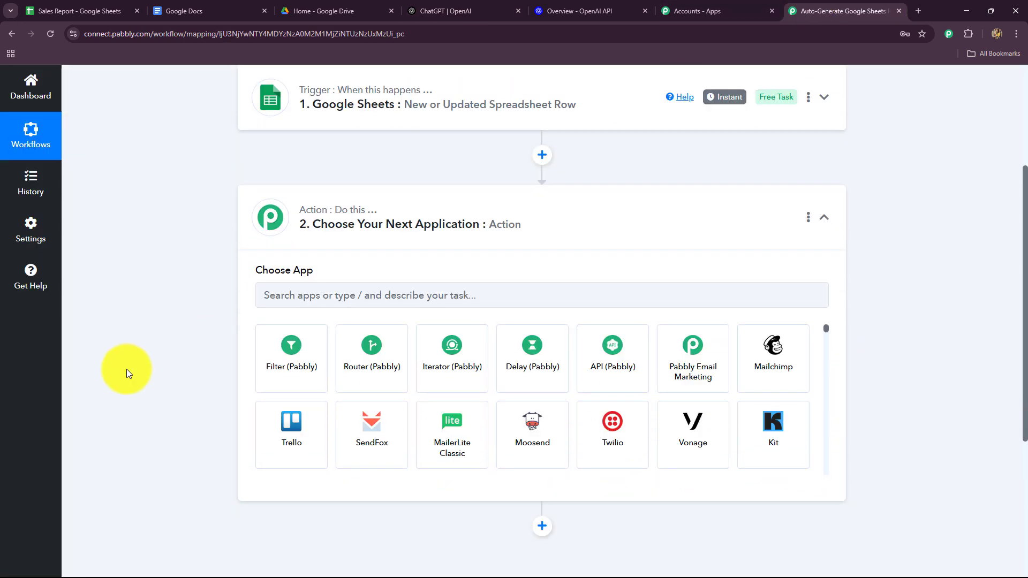
left_click(293, 297)
type("Open")
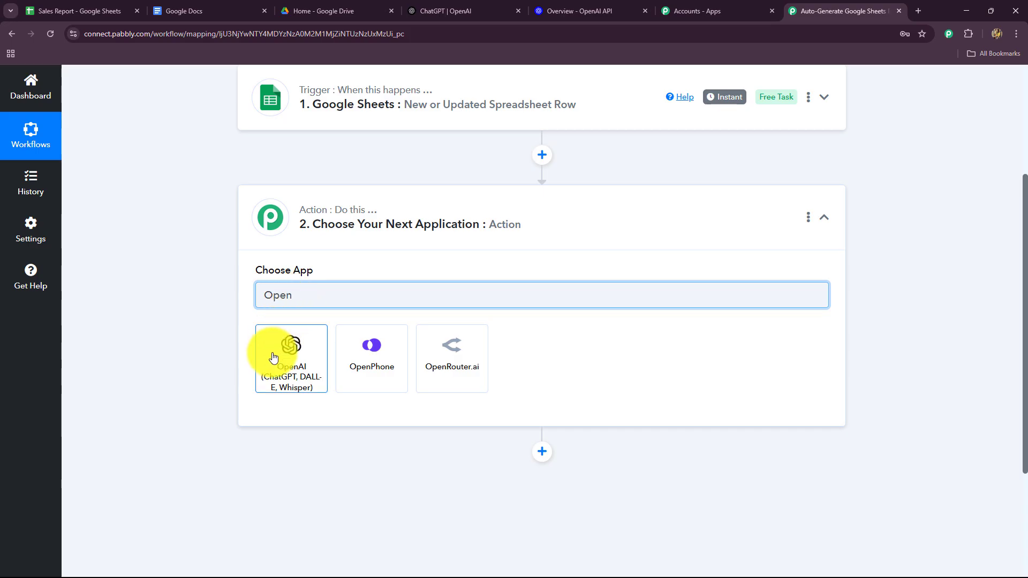
left_click(283, 384)
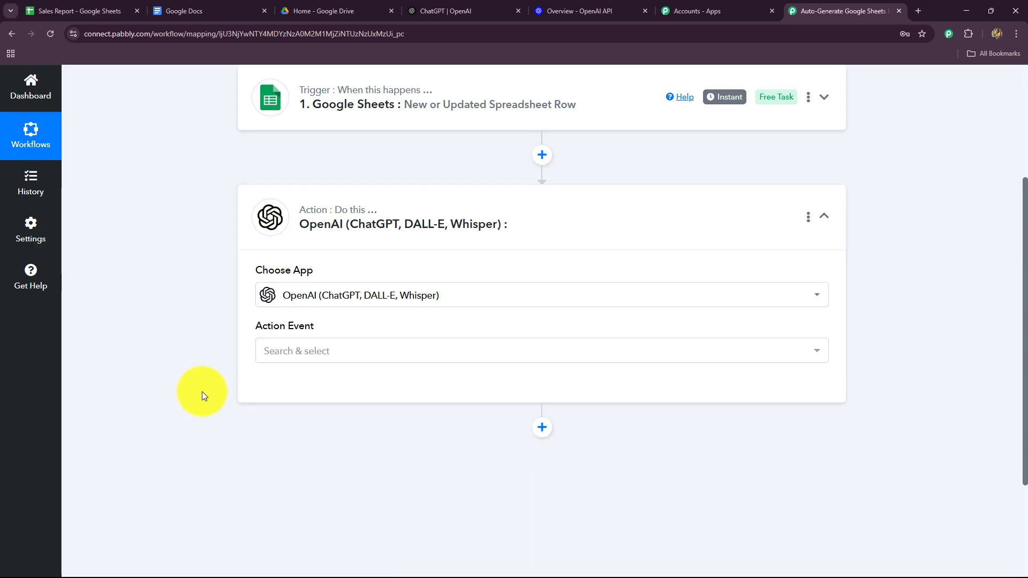
Step: Set the OpenAI action event to ChatGPT and open its account connection settings
left_click(289, 351)
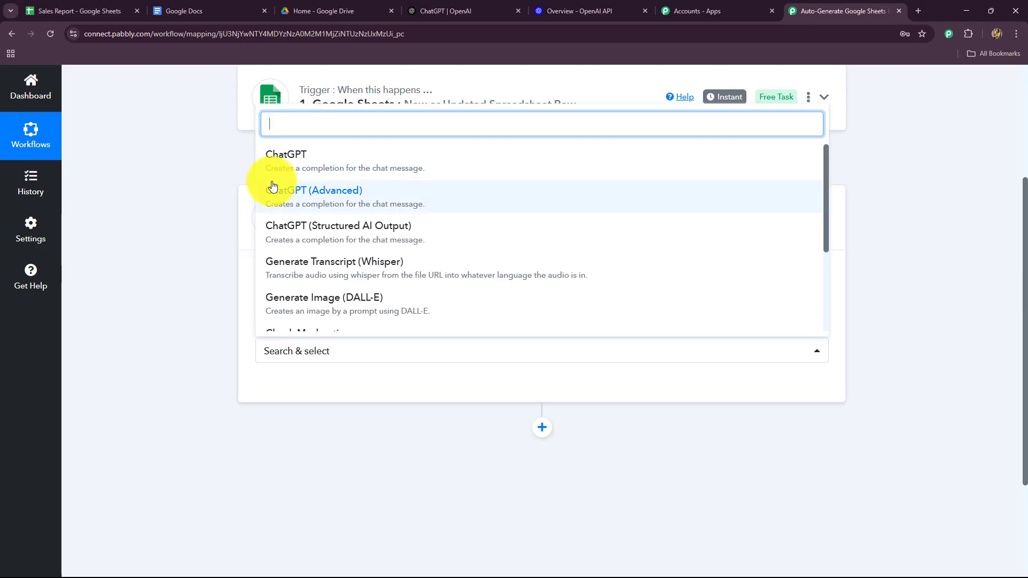
left_click(283, 161)
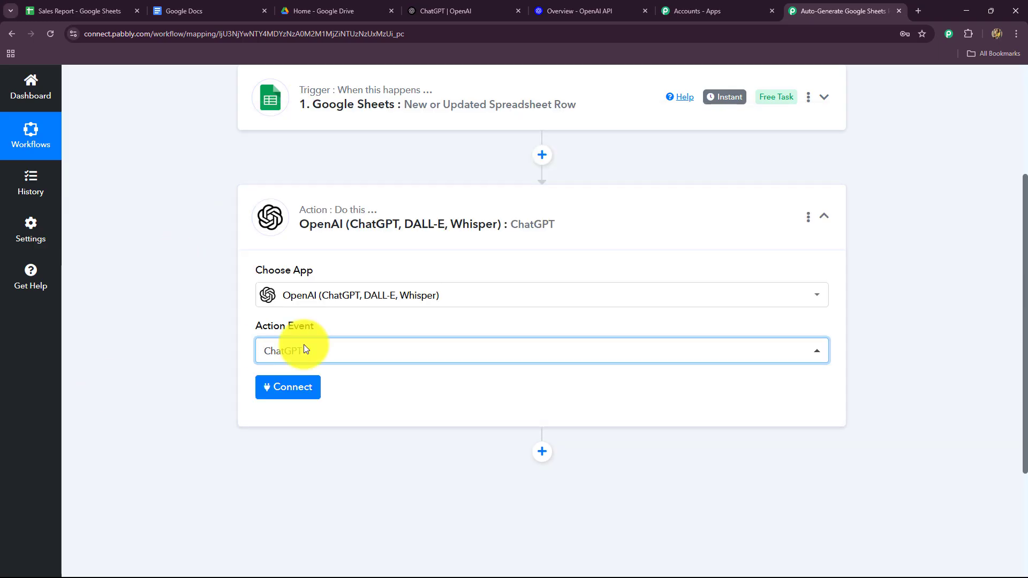
left_click(302, 389)
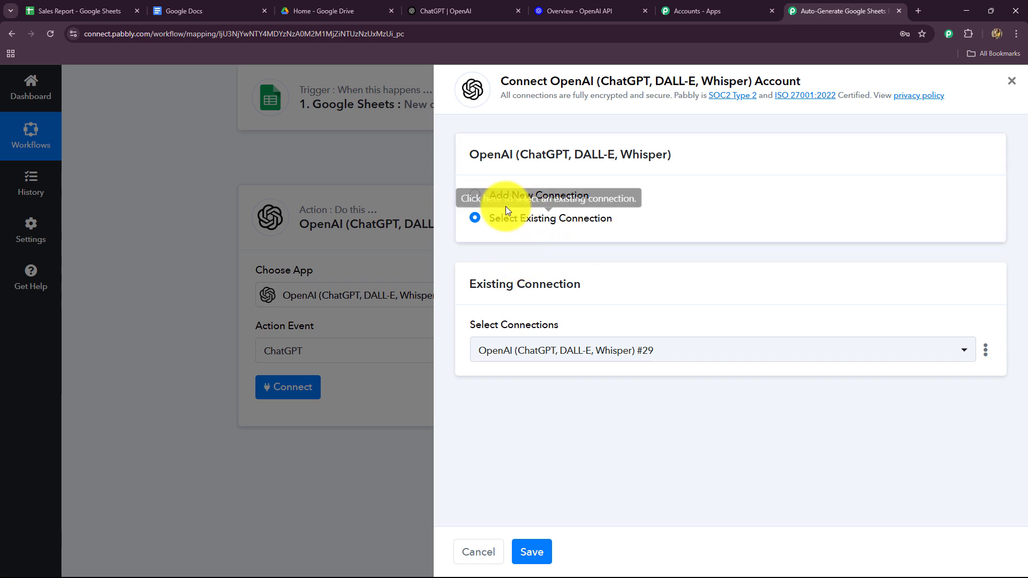
left_click(476, 196)
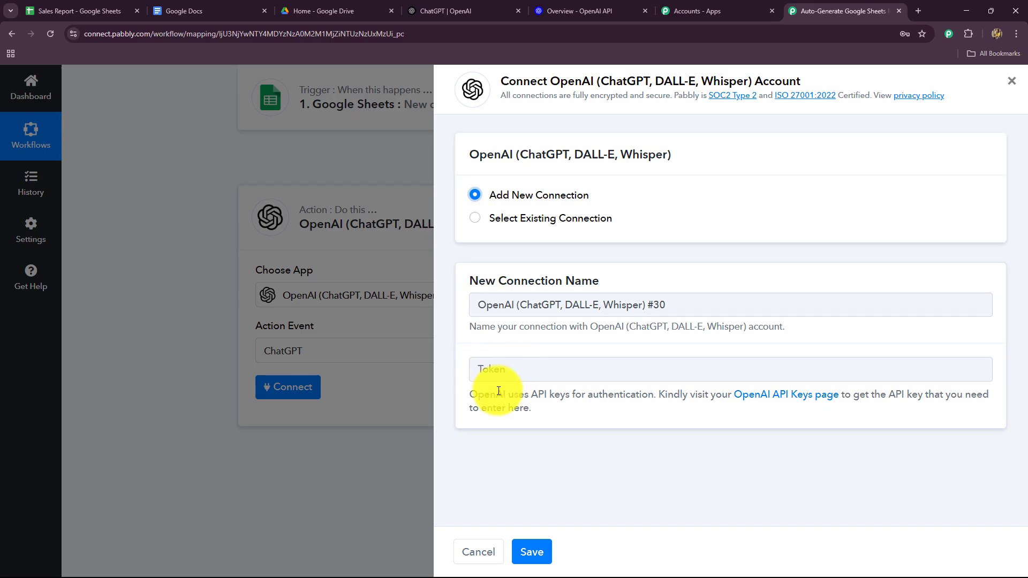
left_click(435, 9)
left_click(827, 9)
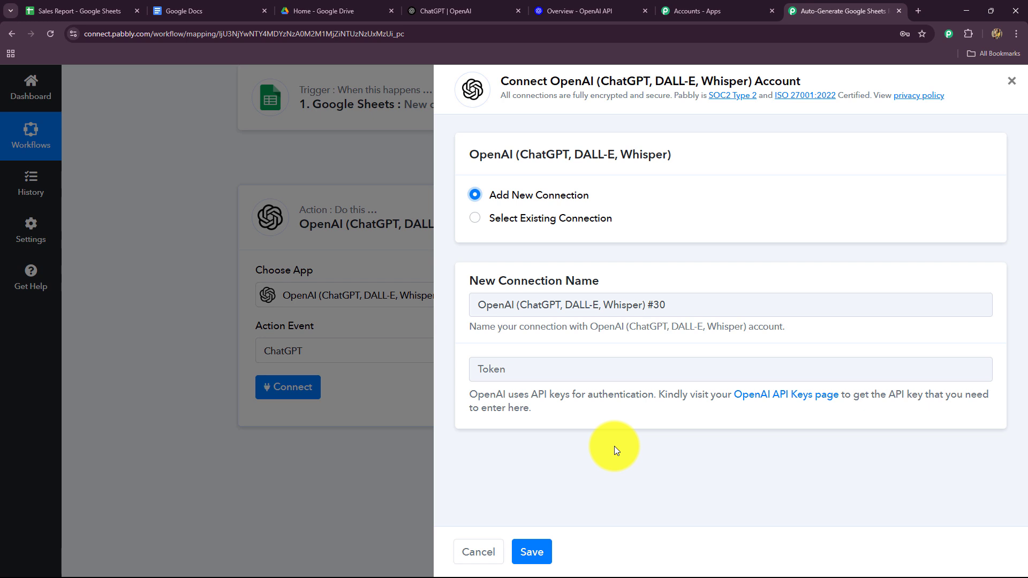
Step: Connect the OpenAI action with the existing connection OpenAI (ChatGPT, DALL-E, Whisper) #29 and save it
left_click(475, 219)
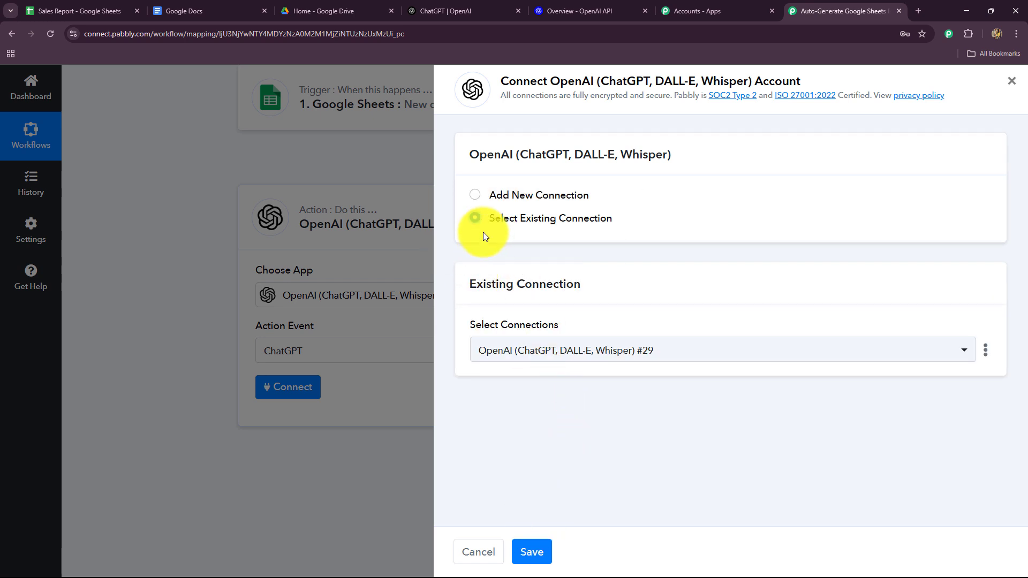
left_click(530, 547)
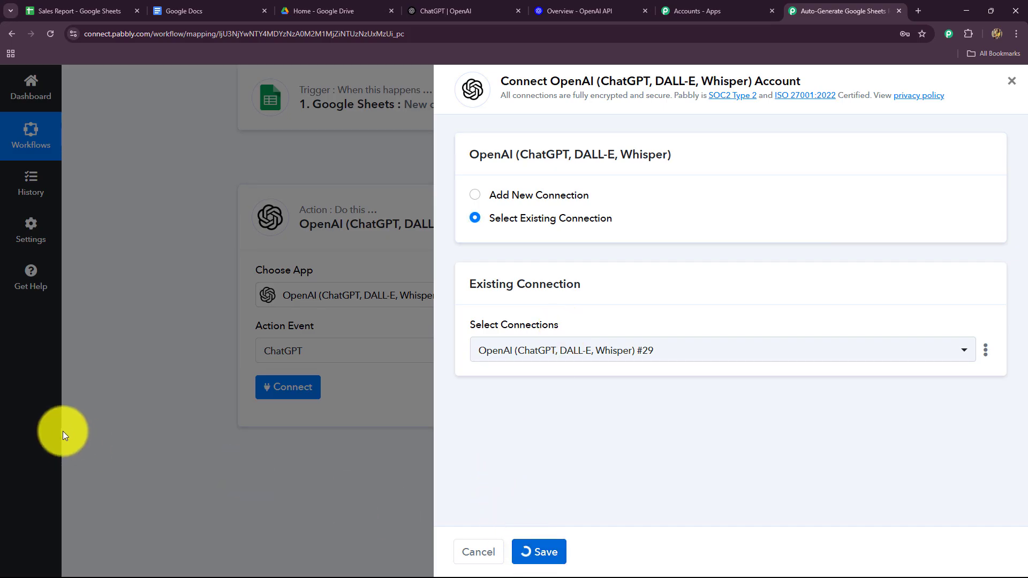
scroll(211, 332, "down", 6)
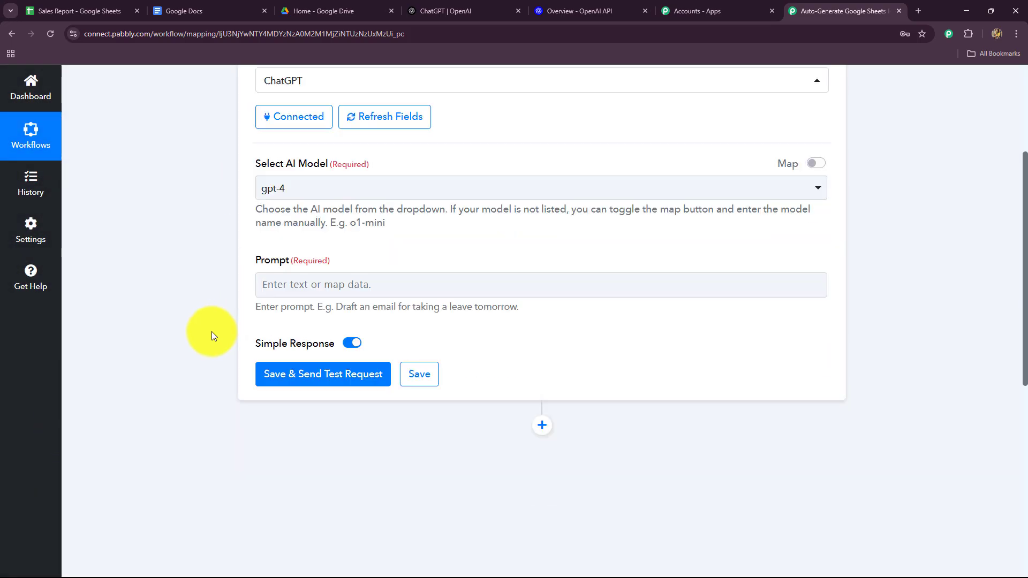
left_click(208, 333)
Step: Set the AI model of the ChatGPT action to gpt-4o-mini
scroll(208, 316, "up", 4)
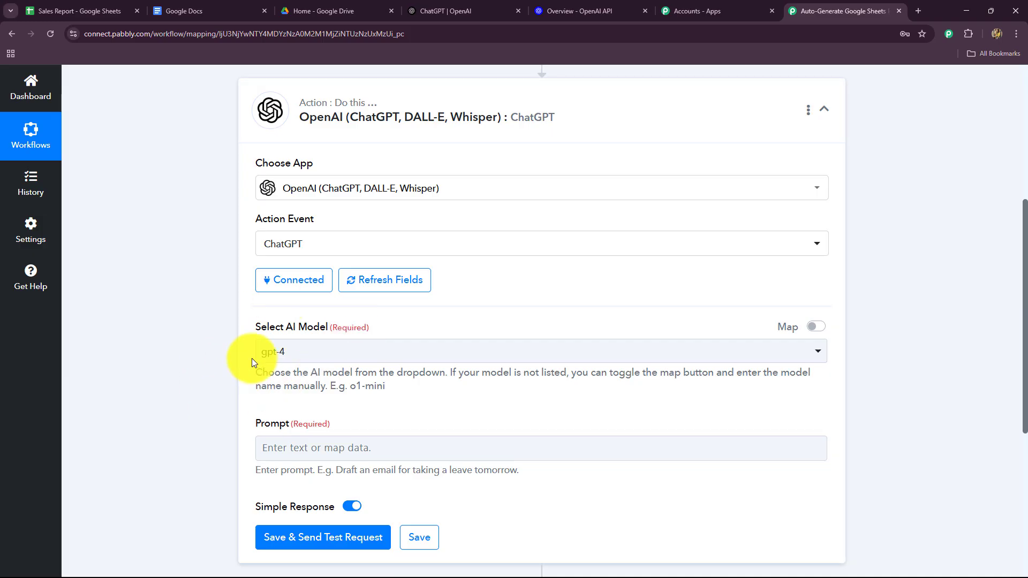
left_click(306, 361)
scroll(126, 357, "down", 2)
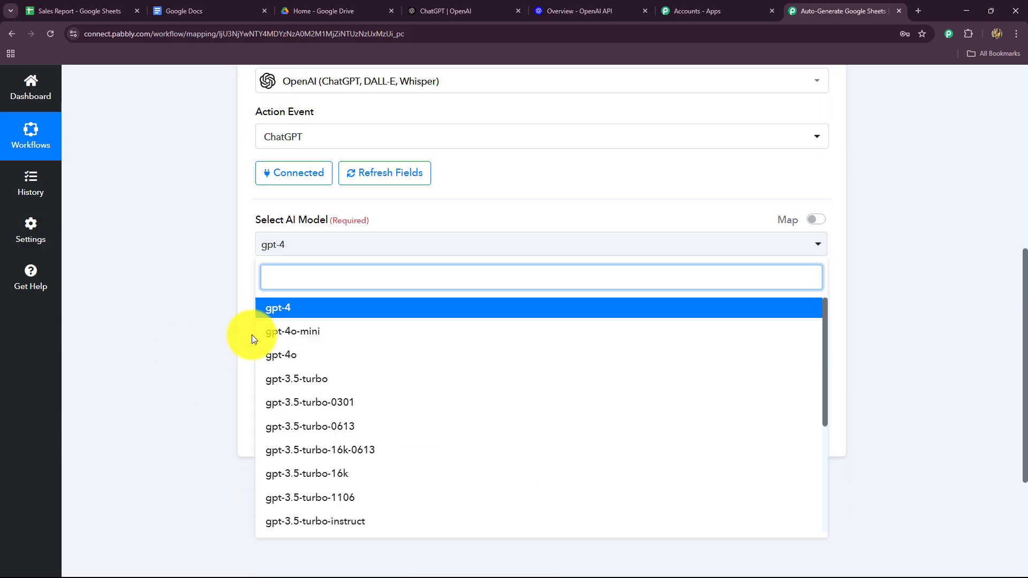
scroll(300, 413, "down", 4)
scroll(316, 417, "up", 4)
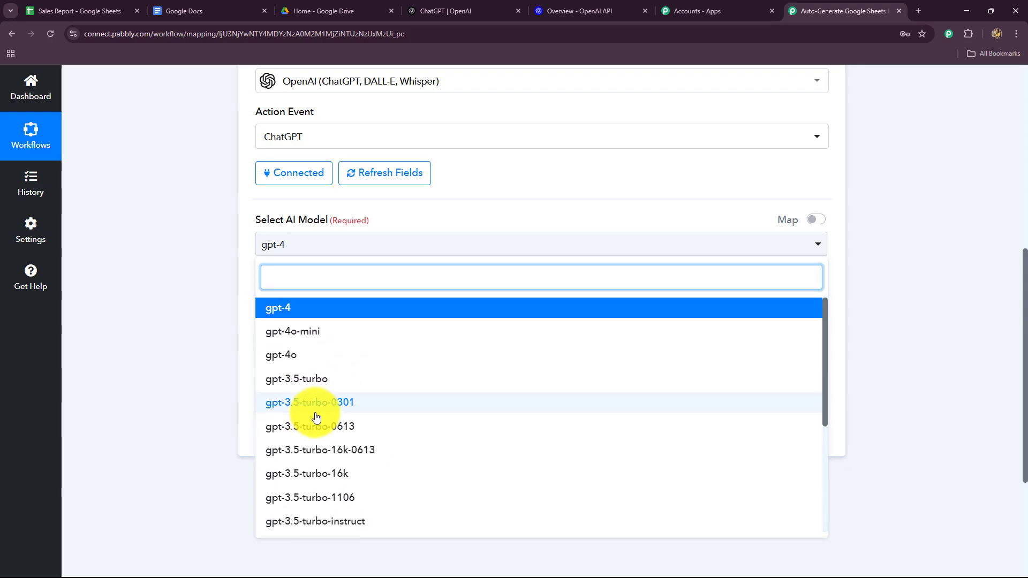
left_click(306, 333)
Step: Enter the business analyst prompt requesting sale overview, performance insight and salesperson suggestion from placeholder sales data, in 2–3 short paragraphs without extra spaces or symbols
scroll(163, 318, "down", 3)
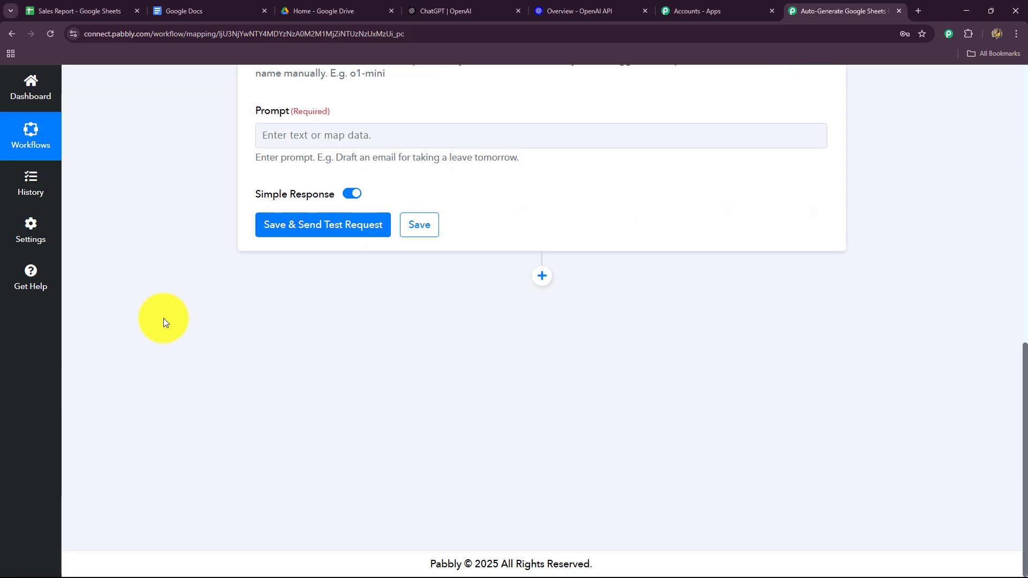
scroll(204, 265, "up", 2)
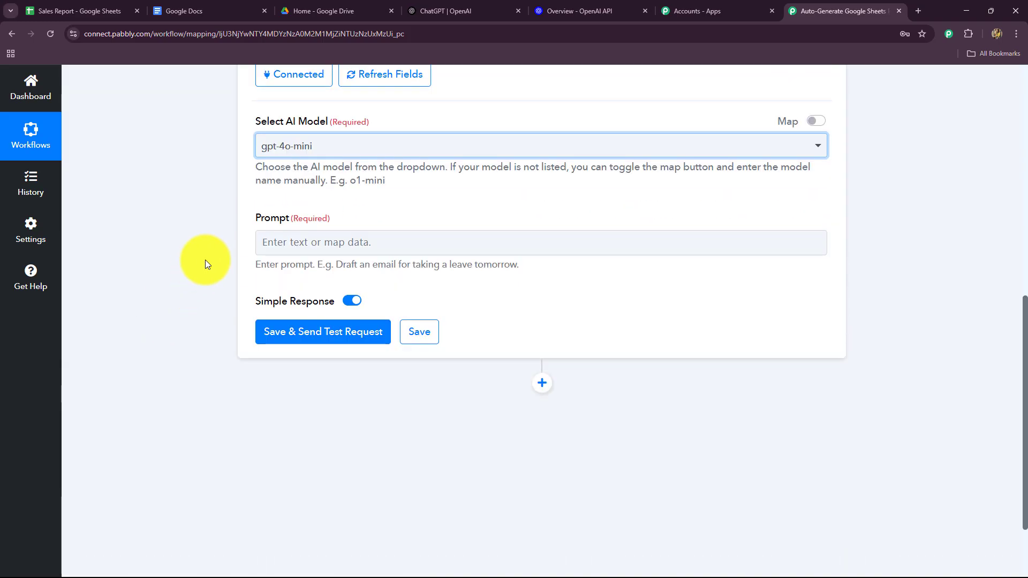
left_click(275, 247)
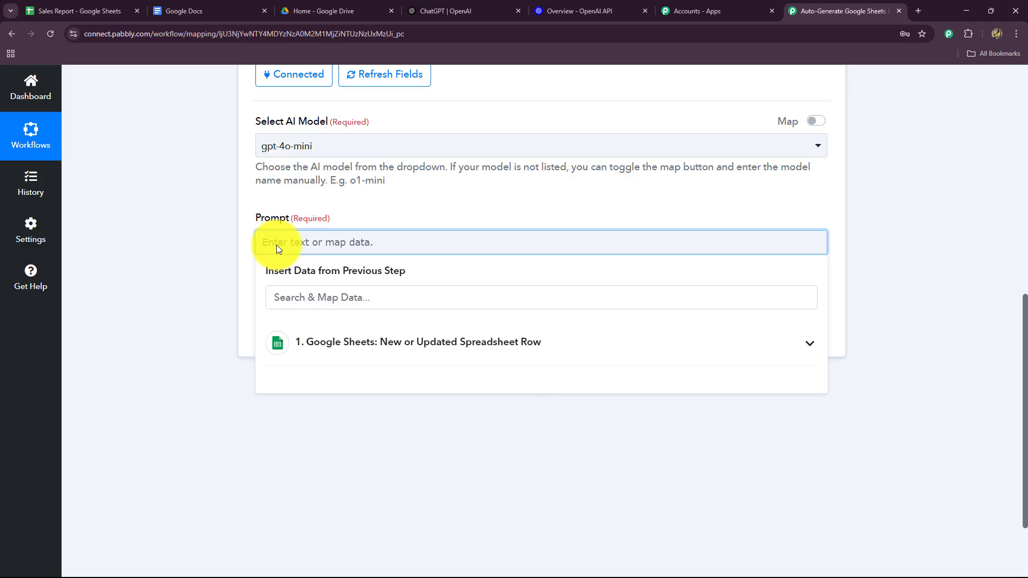
type("You are a professional business analyst. Analyze the following sales entry and generate a short report that includes: 1. Overview of the sale 2. Performance insight (Was it a strong sale? Average? Any concerns?) 3. Suggestion or comment for the salesperson. Here’s the sales data: Date: {{Date}} Salesperson: {{Salesperson}} Region: {{Region}} Product: {{Product}} Quantity: {{Quantity}} Unit Price: {{UnitPrice}} Total Sale: {{TotalSale}} Format your response in 2–3 short paragraphs. Do not use extra space as well extra symbol in the report as I want to directly add the generated content in my Google docs")
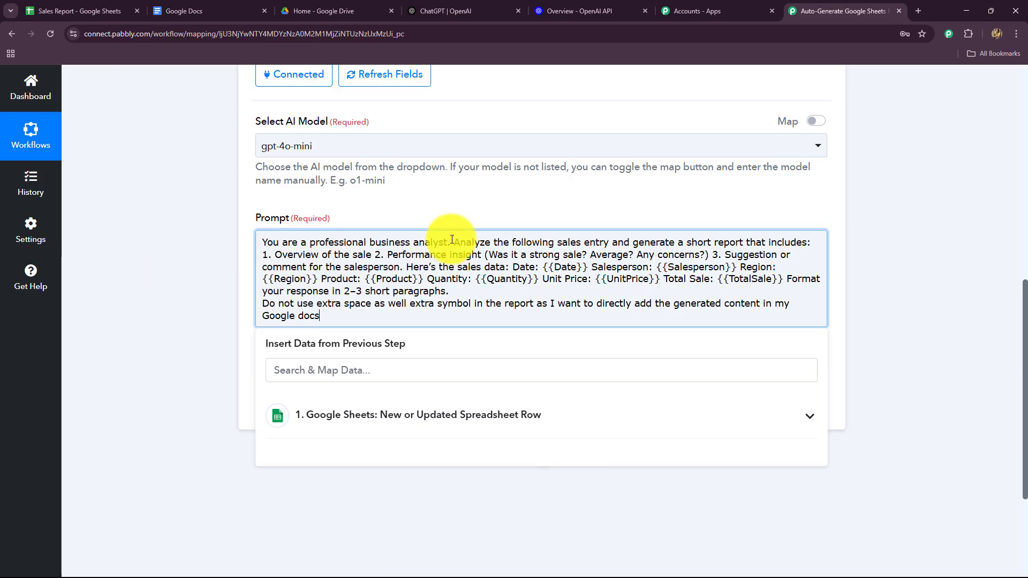
left_click_drag(451, 242, 266, 247)
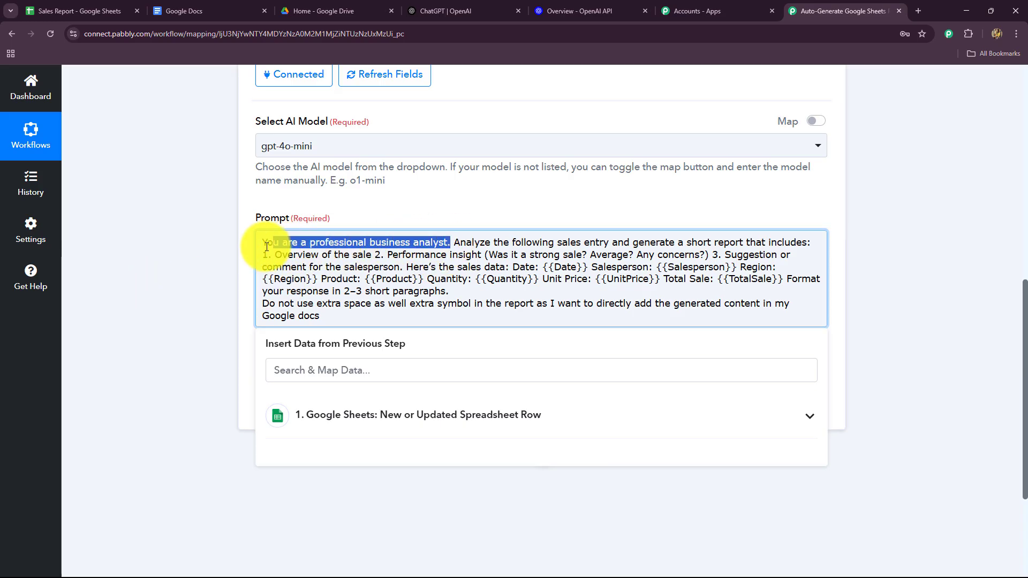
left_click(220, 268)
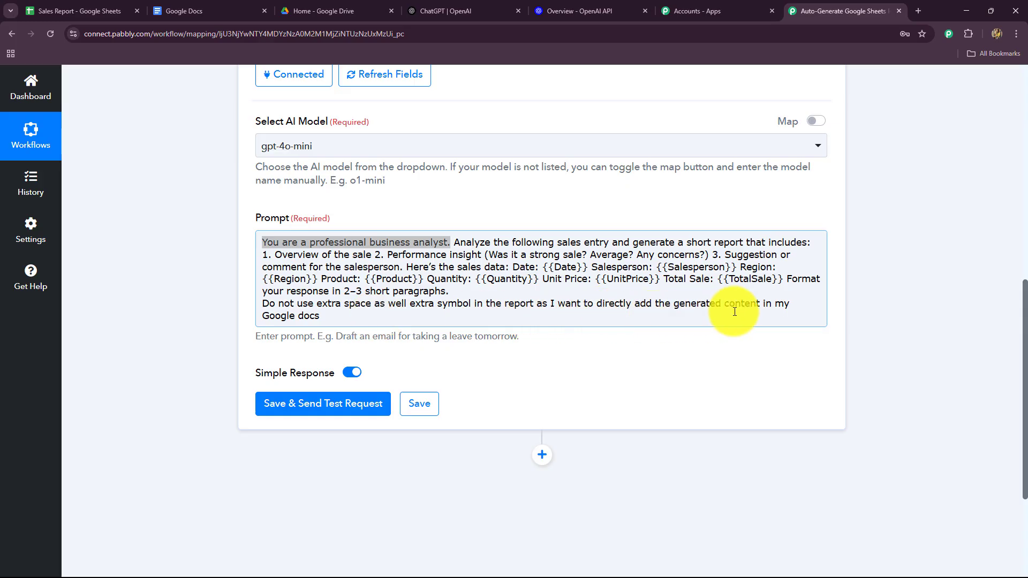
triple_click(264, 303)
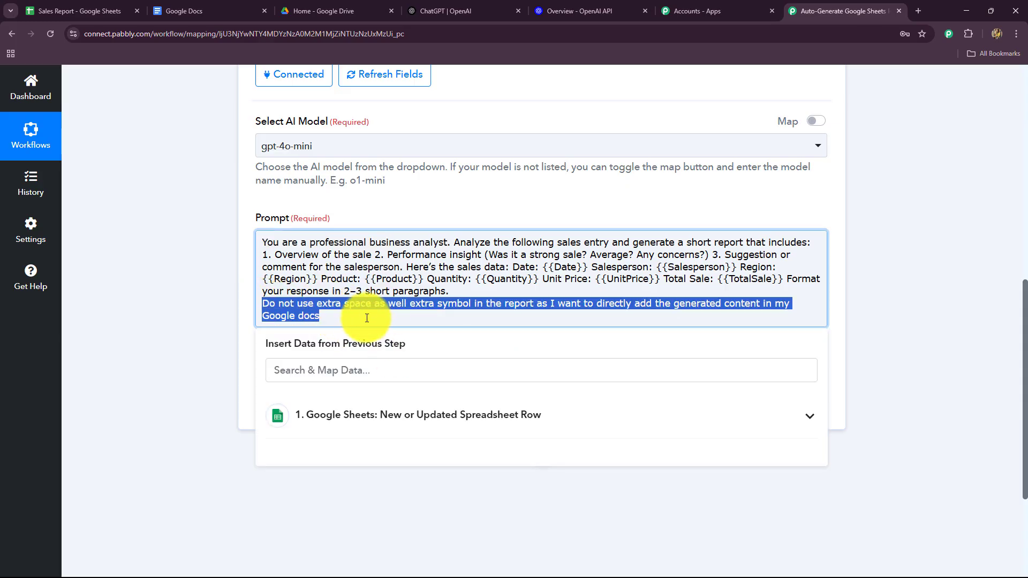
left_click(358, 322)
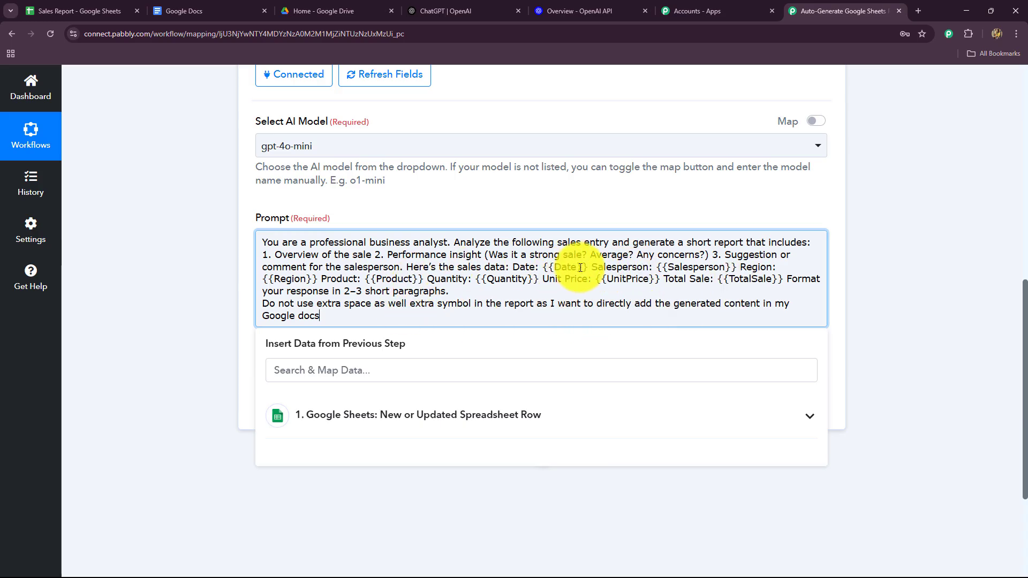
Step: Replace the {{Date}} placeholder in the prompt with the Date field mapped from the Google Sheets trigger
left_click_drag(575, 266, 545, 269)
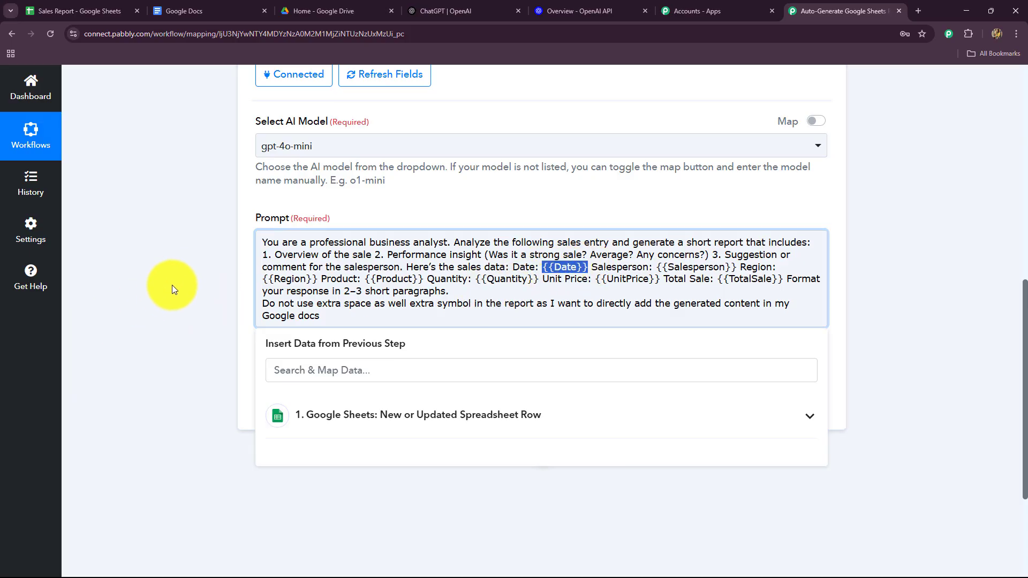
scroll(177, 278, "down", 2)
left_click(396, 312)
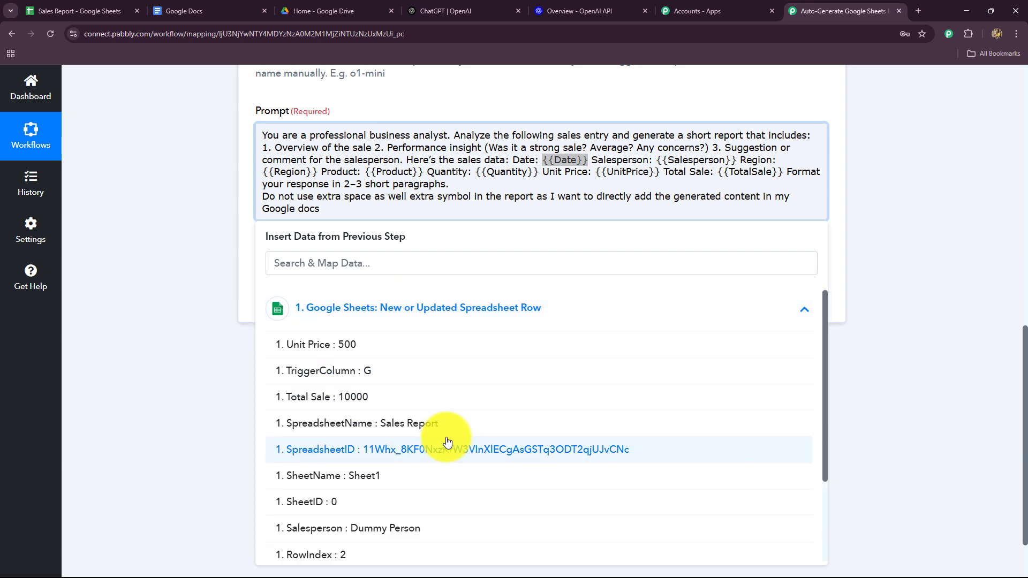
left_click_drag(588, 160, 541, 162)
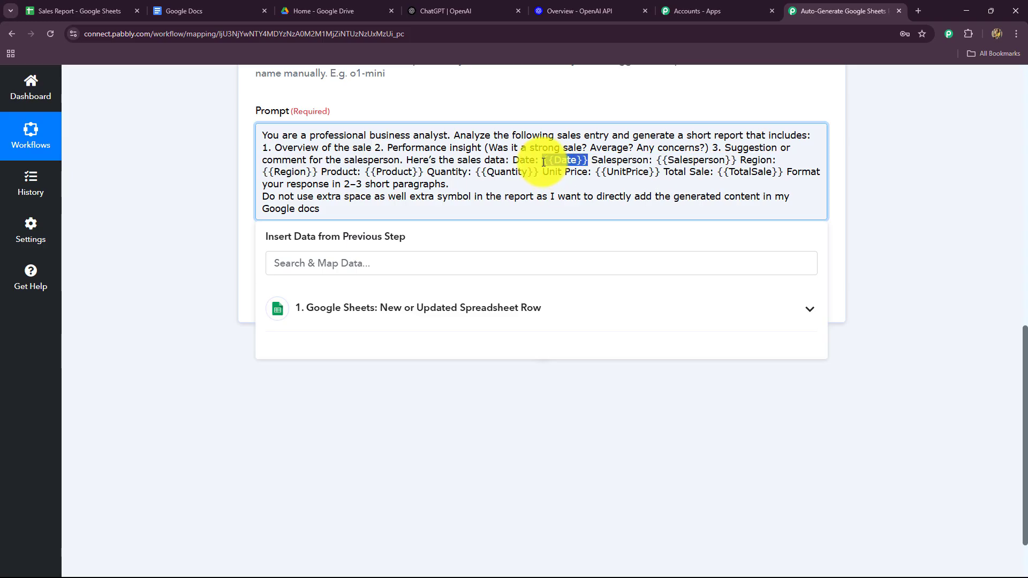
key("BackSpace")
left_click(377, 310)
scroll(374, 410, "down", 3)
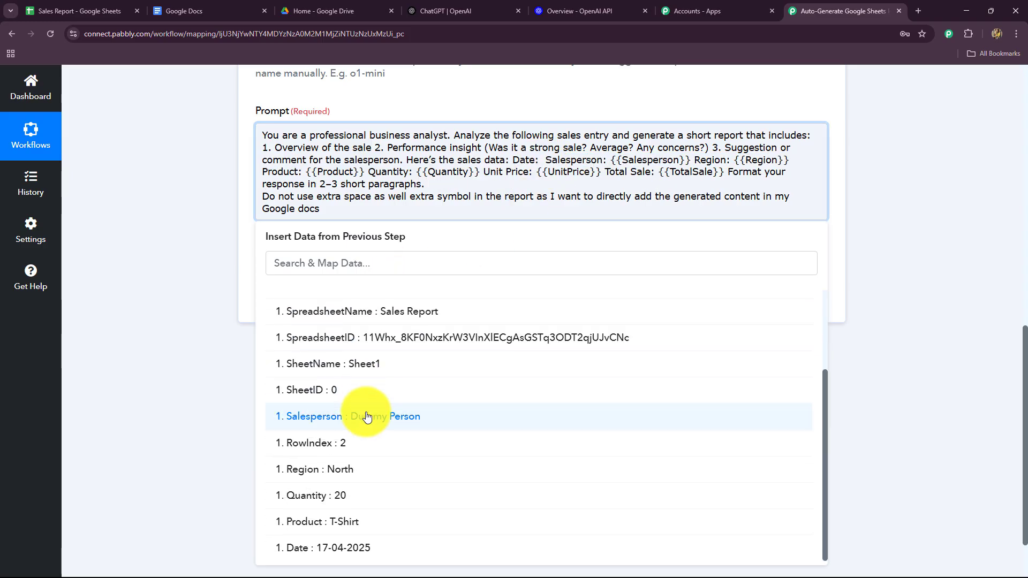
left_click(356, 550)
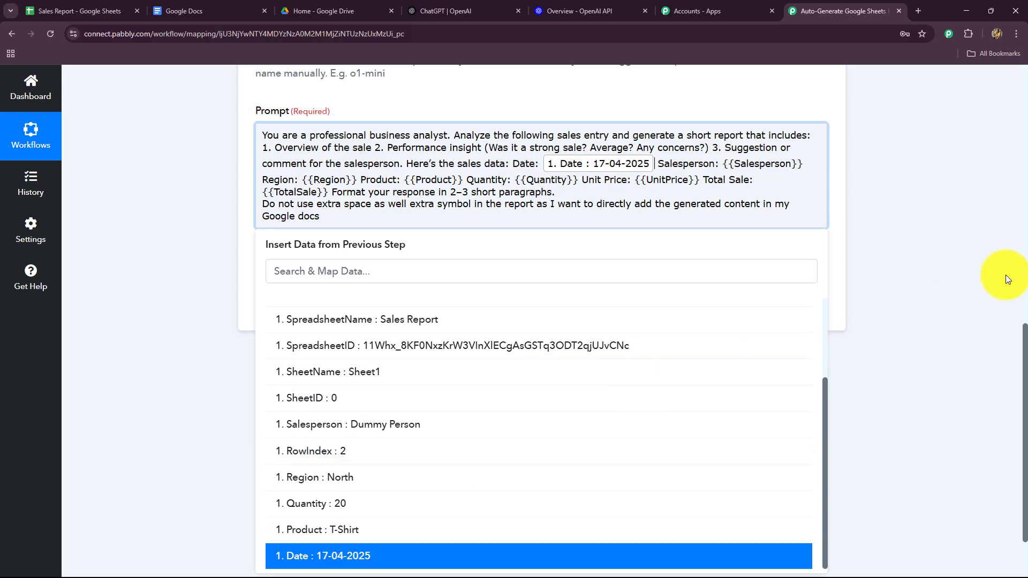
left_click(1003, 278)
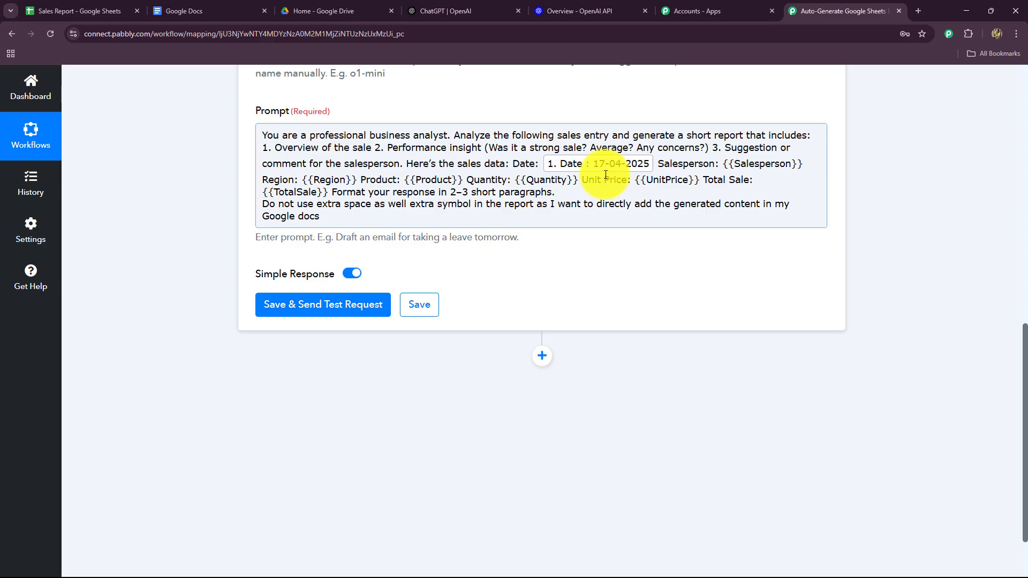
Step: Replace the {{Salesperson}} placeholder in the prompt with the Salesperson field mapped from the Google Sheets trigger
left_click(72, 11)
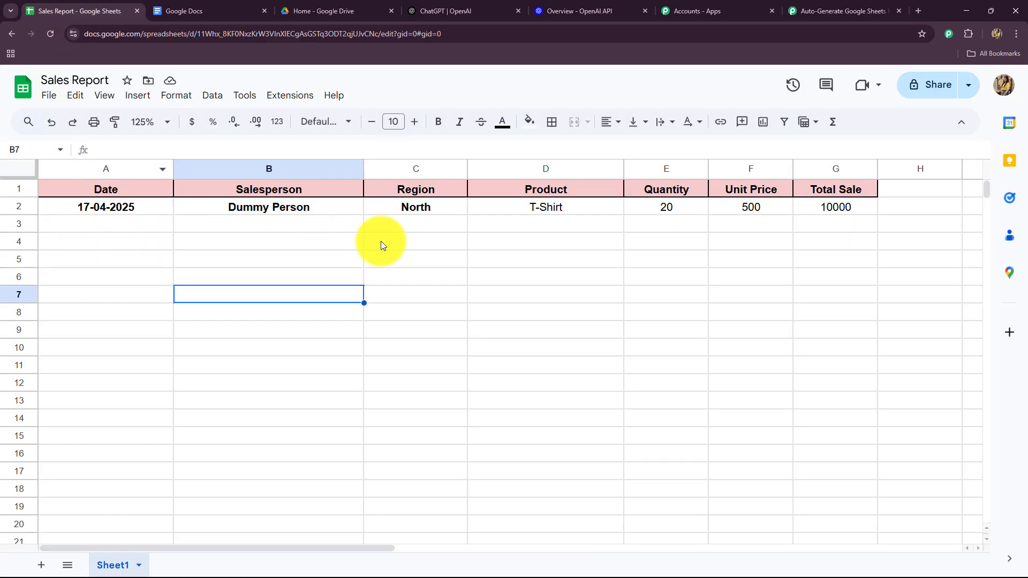
left_click(835, 11)
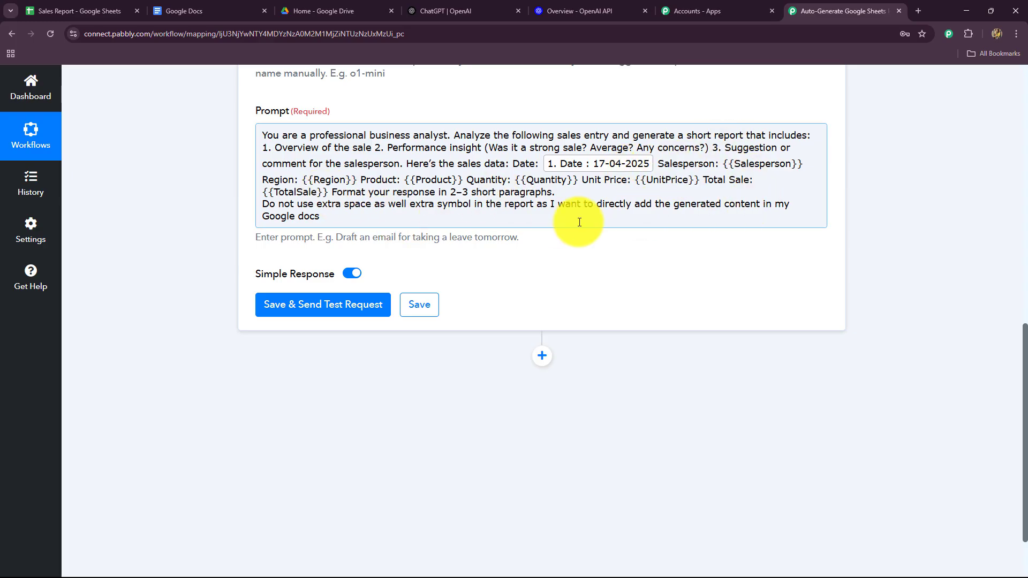
left_click_drag(803, 164, 724, 170)
key("BackSpace")
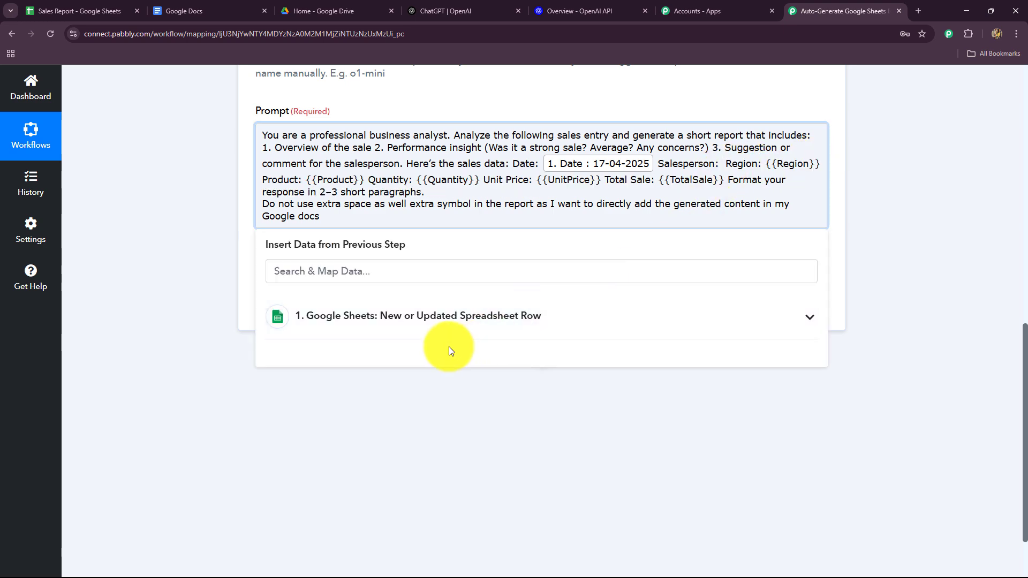
left_click(439, 318)
scroll(423, 420, "down", 3)
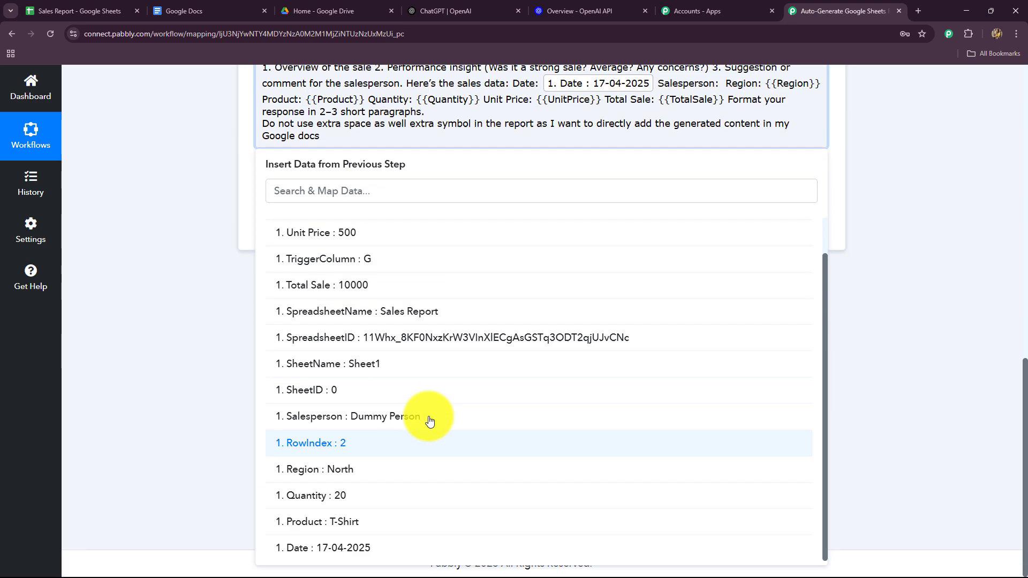
left_click(385, 423)
left_click(888, 311)
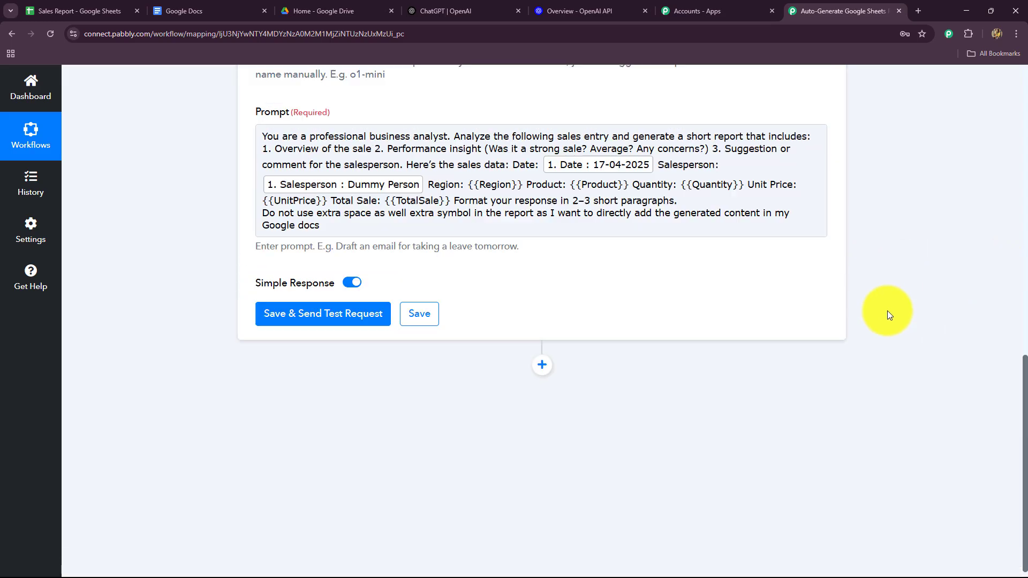
Step: Replace the {{Region}} placeholder in the prompt with the Region field from the Google Sheets trigger
scroll(888, 310, "up", 1)
left_click_drag(468, 214, 517, 214)
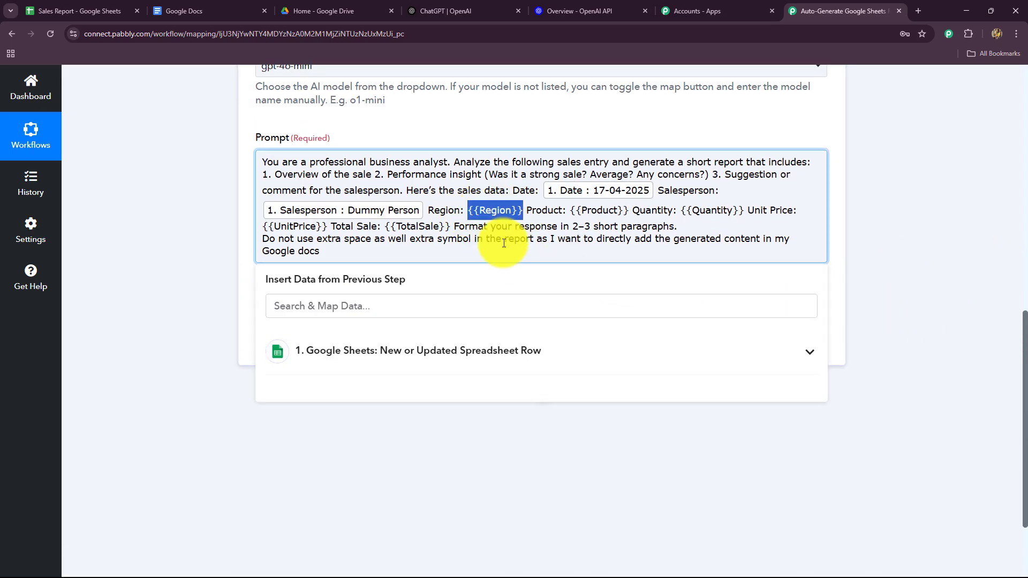
key("BackSpace")
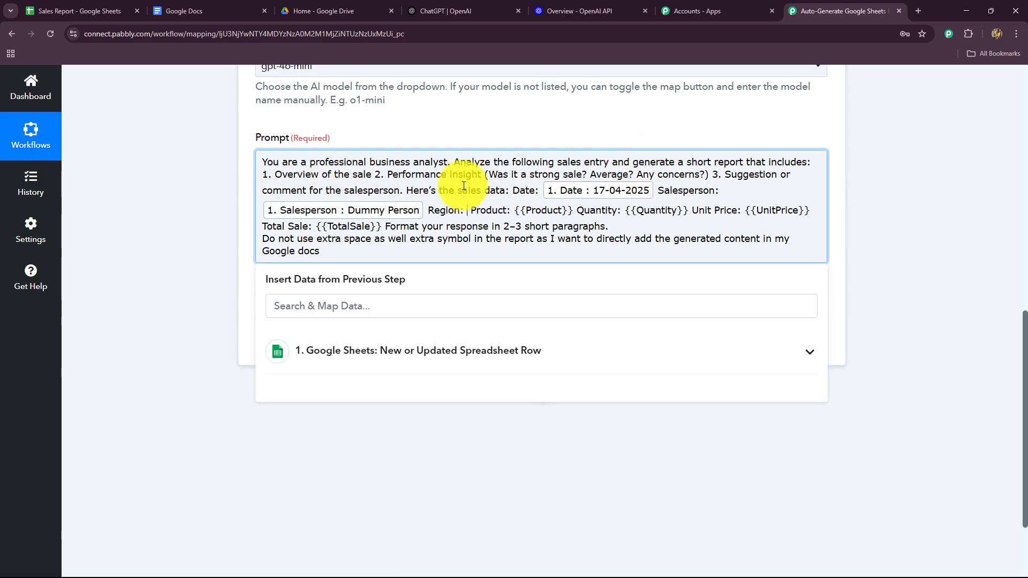
left_click(464, 353)
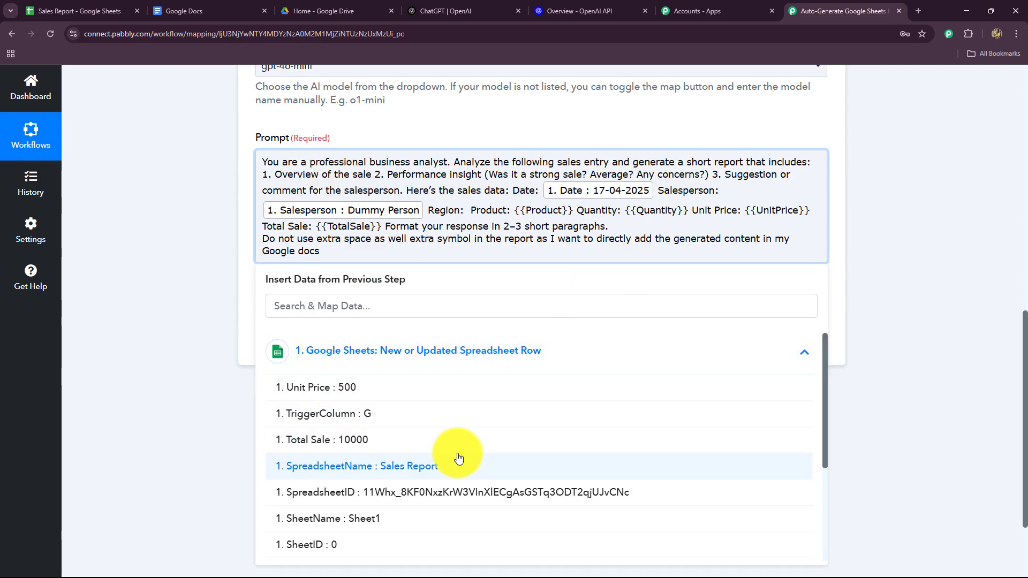
scroll(459, 458, "down", 3)
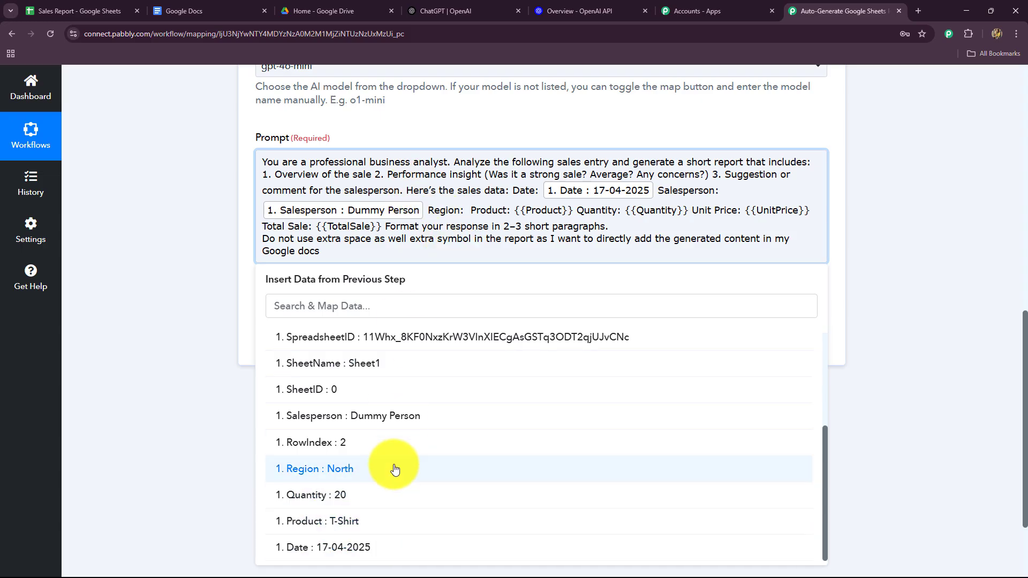
left_click(400, 469)
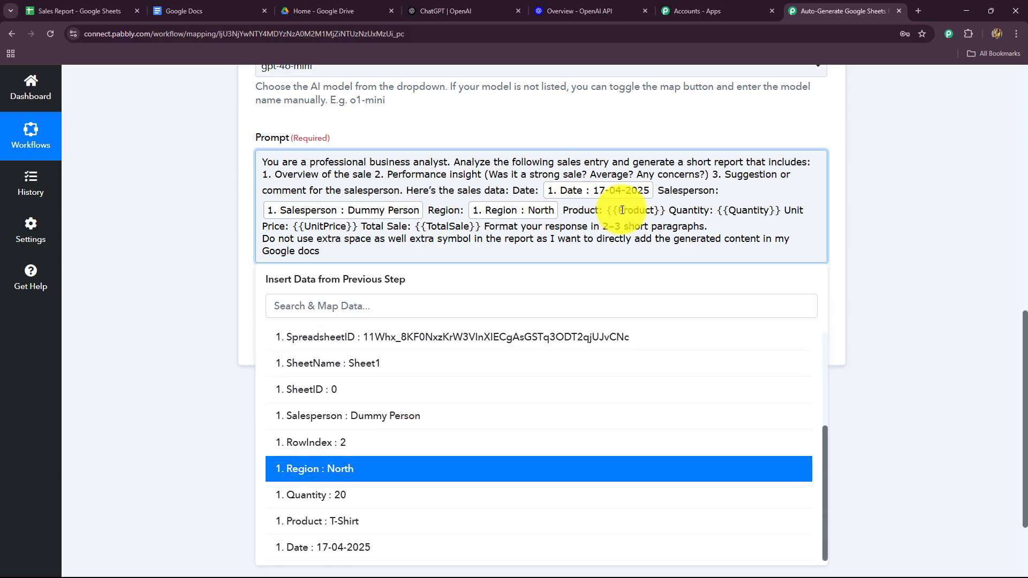
Step: Replace the {{Product}} and {{Quantity}} placeholders in the prompt with the Product and Quantity fields from the Google Sheets trigger
left_click_drag(607, 209, 659, 208)
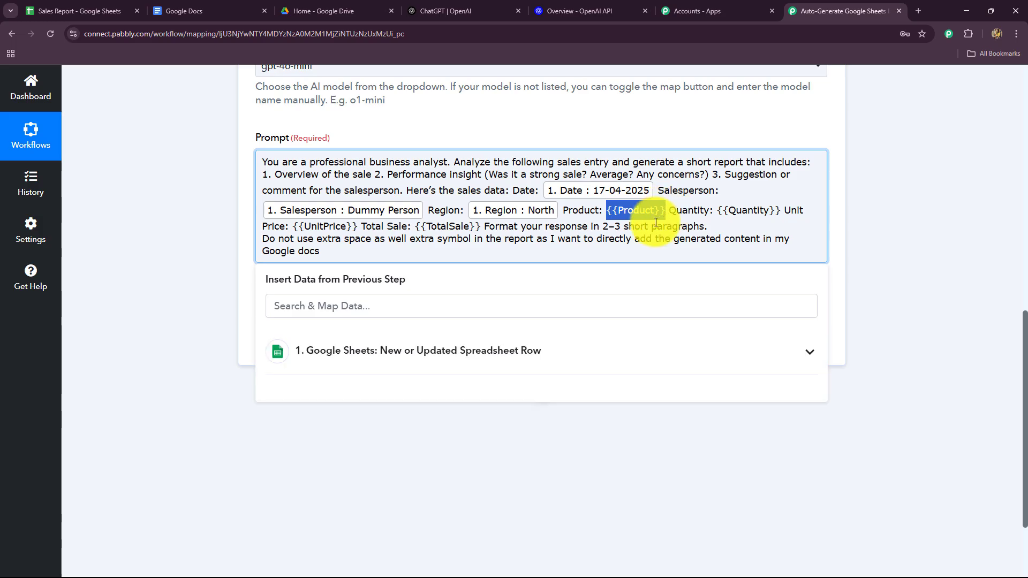
key("BackSpace")
left_click(390, 344)
scroll(378, 433, "down", 3)
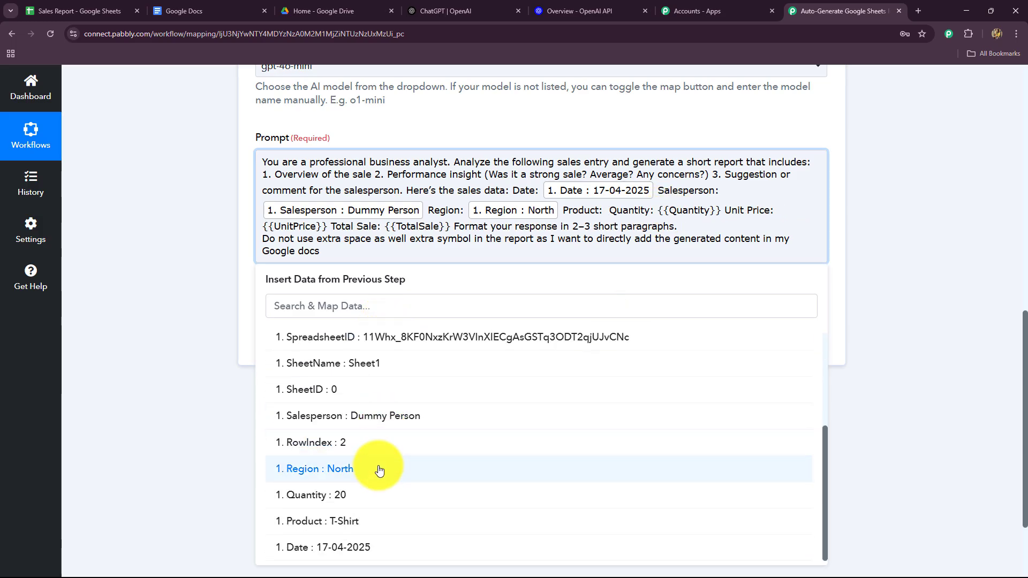
left_click(338, 522)
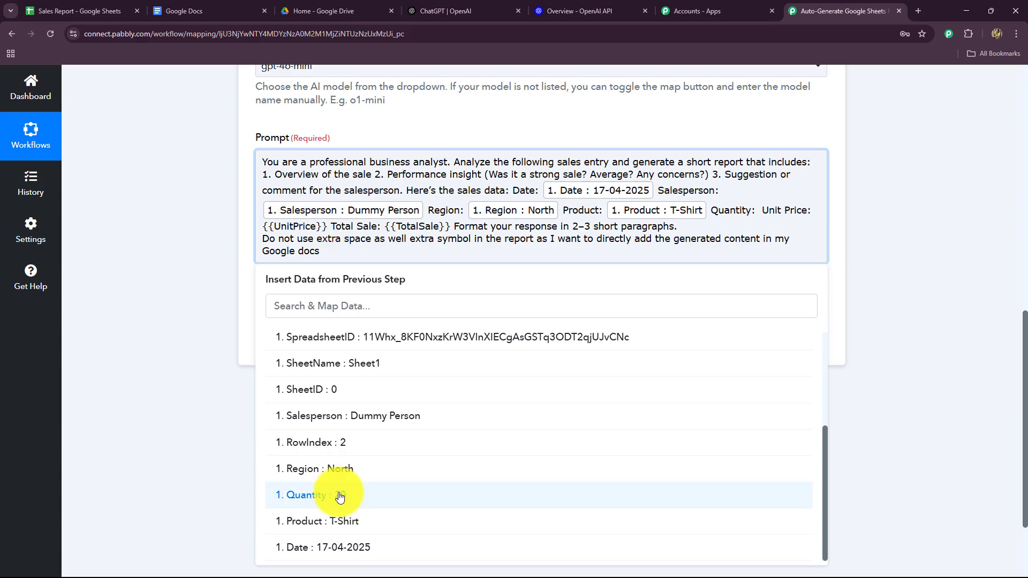
left_click(340, 497)
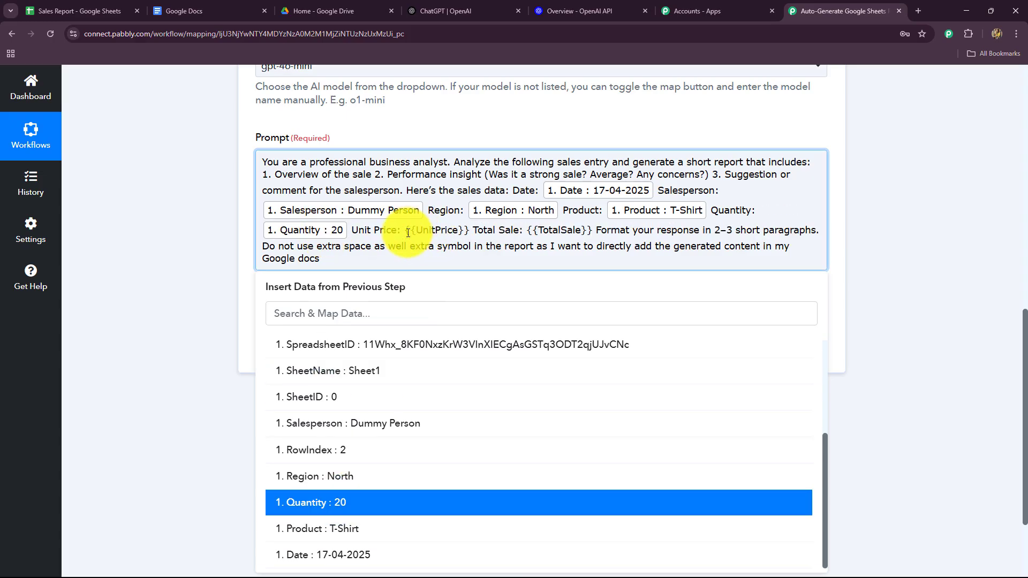
Step: Replace the {{UnitPrice}} placeholder in the prompt with the trigger's Unit Price field
left_click_drag(406, 230, 470, 230)
key("BackSpace")
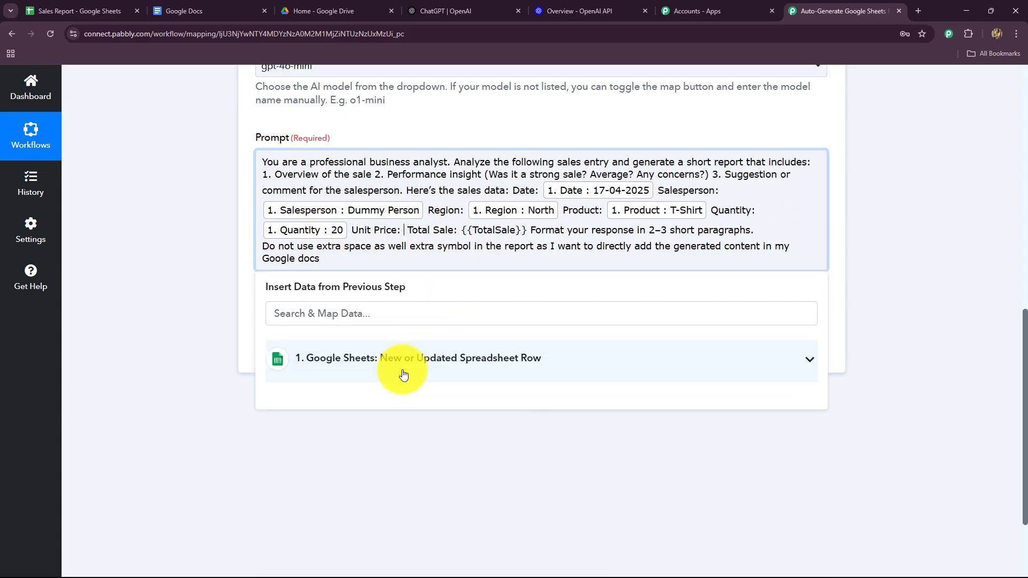
left_click(404, 364)
scroll(437, 482, "down", 2)
scroll(425, 452, "up", 3)
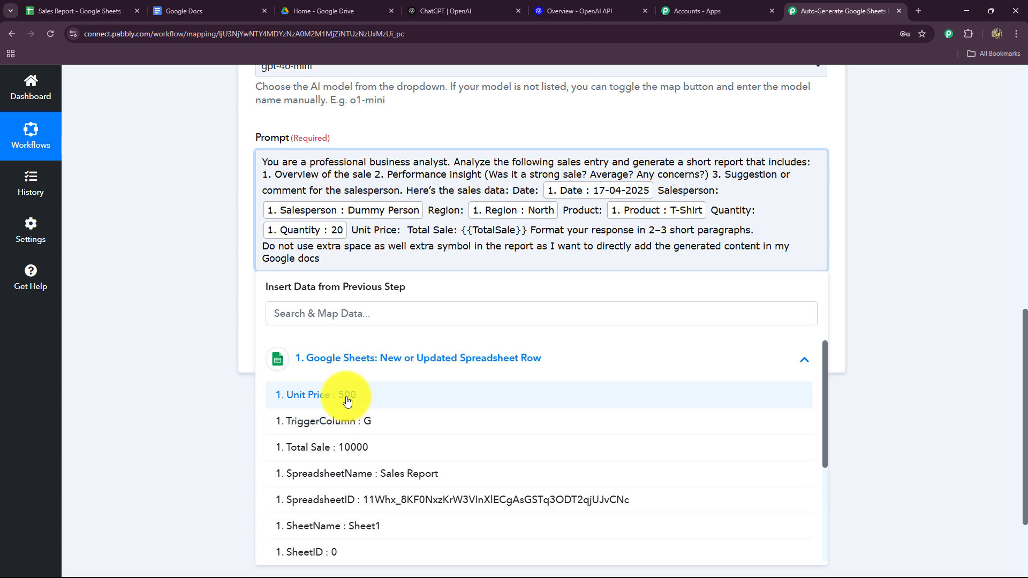
left_click(300, 394)
Step: Replace the {{TotalSale}} placeholder in the prompt with the trigger's Total Sale field
left_click_drag(559, 230, 623, 231)
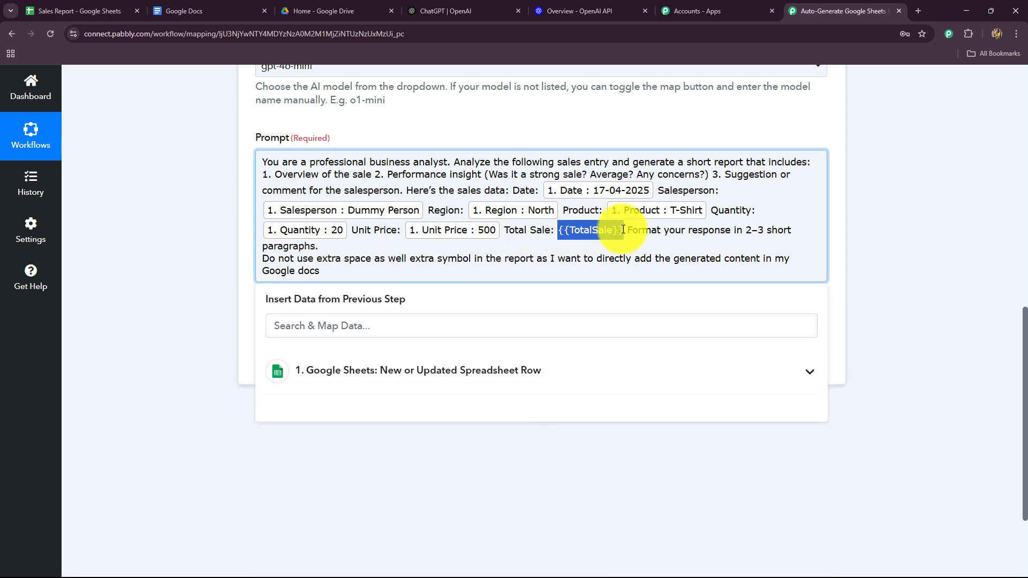
key("BackSpace")
left_click(491, 369)
scroll(461, 427, "down", 1)
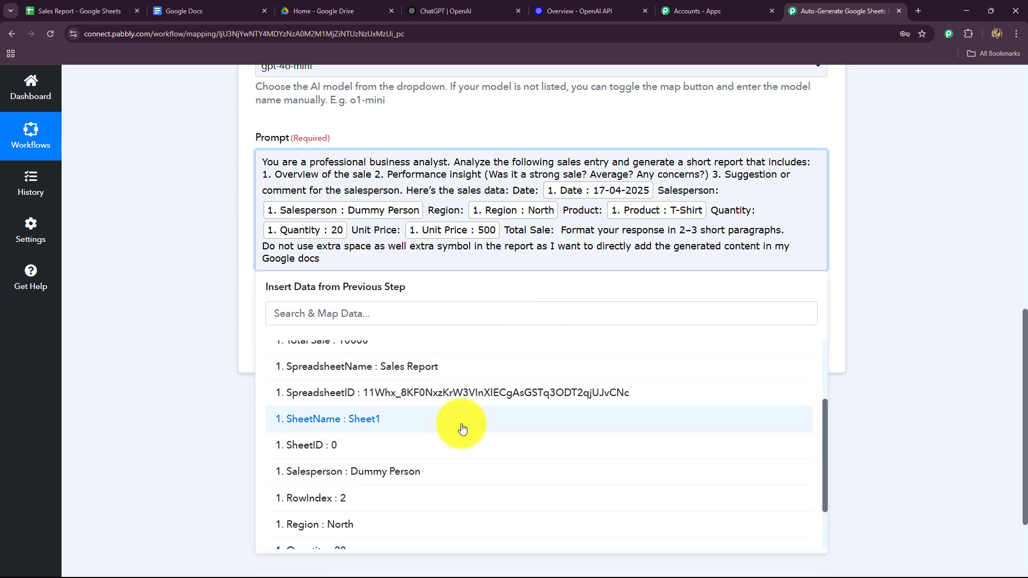
scroll(417, 388, "down", 1)
scroll(417, 388, "up", 2)
left_click(369, 446)
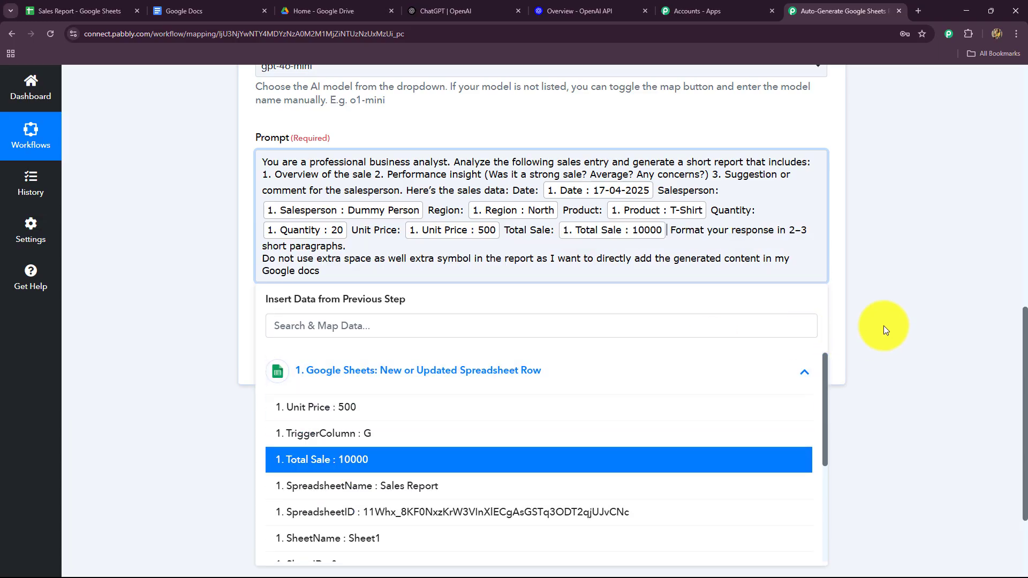
left_click(917, 314)
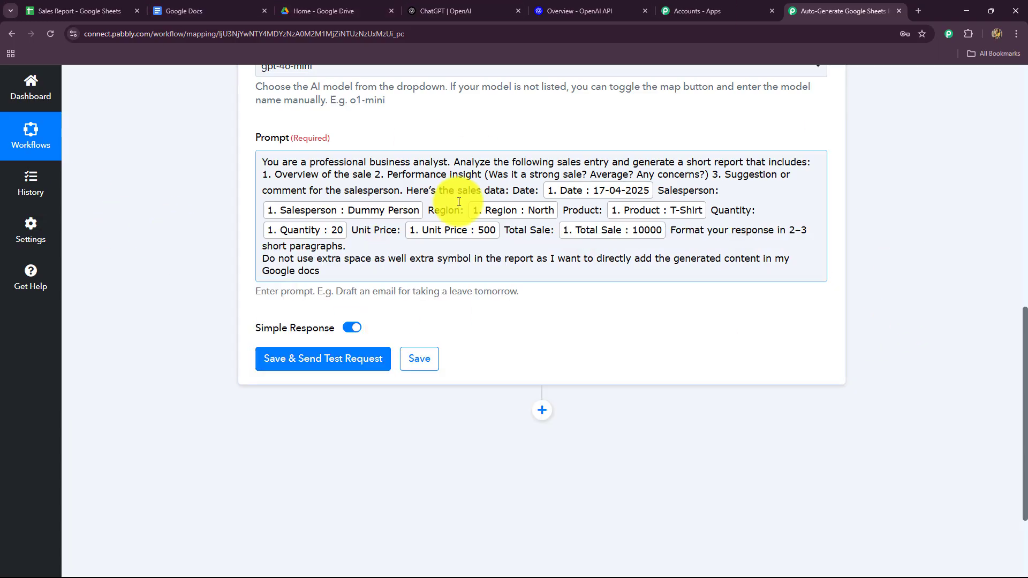
Step: Save the ChatGPT action with a test request and enlarge the Choices 0 Message Content field in the response
left_click(322, 363)
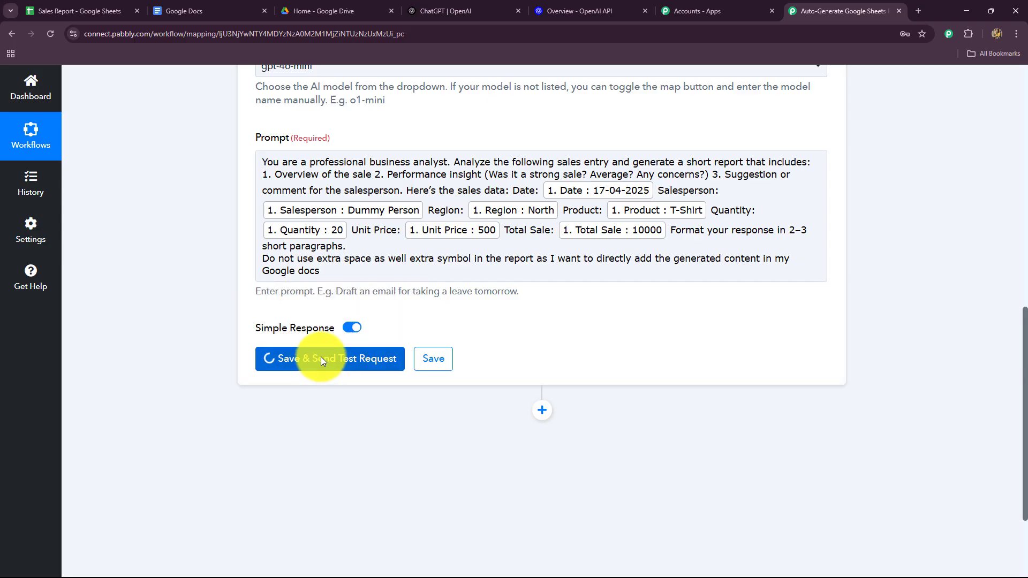
scroll(106, 269, "down", 5)
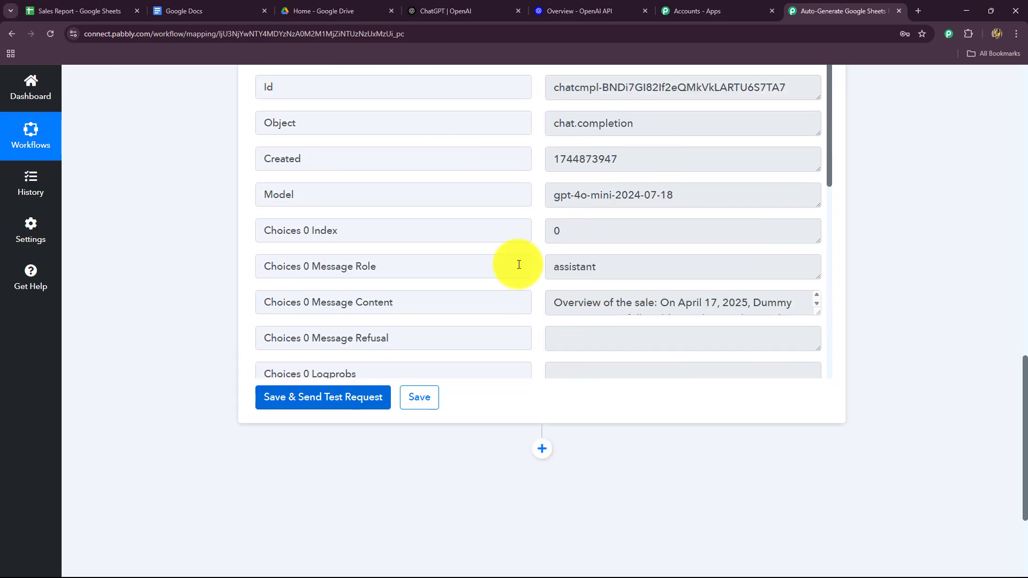
left_click_drag(817, 312, 673, 426)
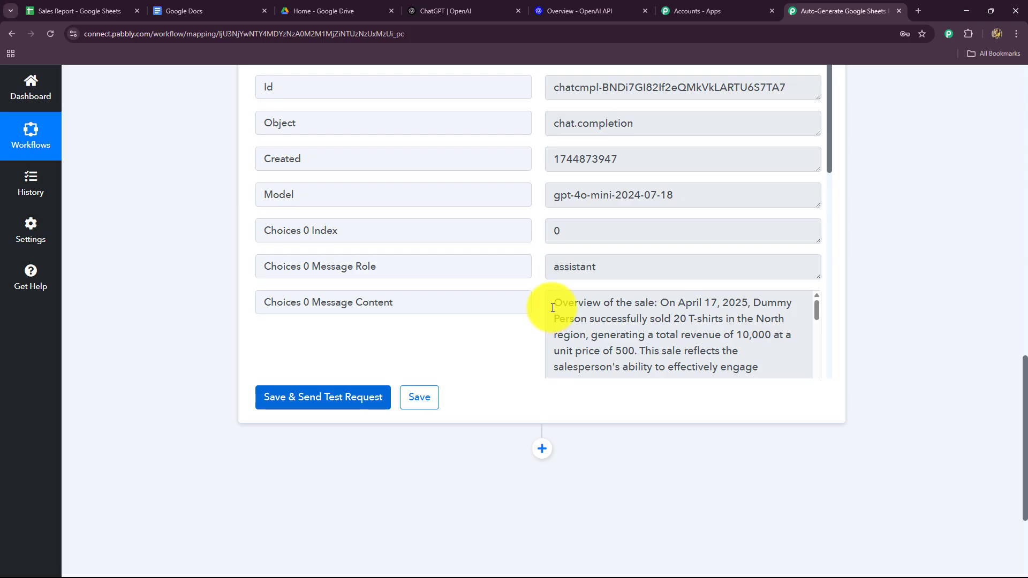
Step: Read through the generated report in Choices 0 Message Content, covering the sale overview, performance insight and salesperson suggestion
left_click_drag(553, 308, 767, 371)
scroll(923, 359, "up", 5)
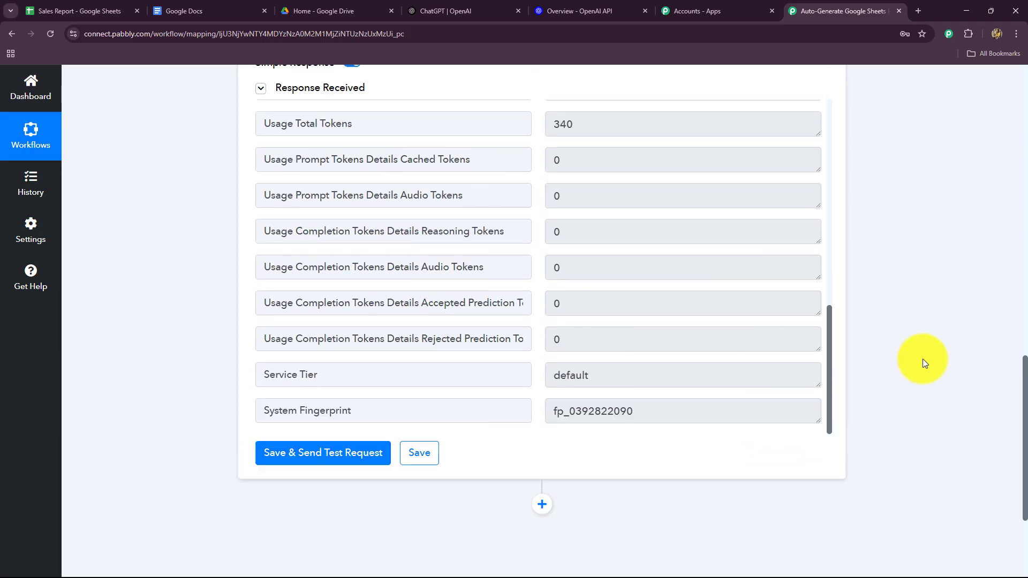
left_click(795, 423)
scroll(631, 471, "up", 5)
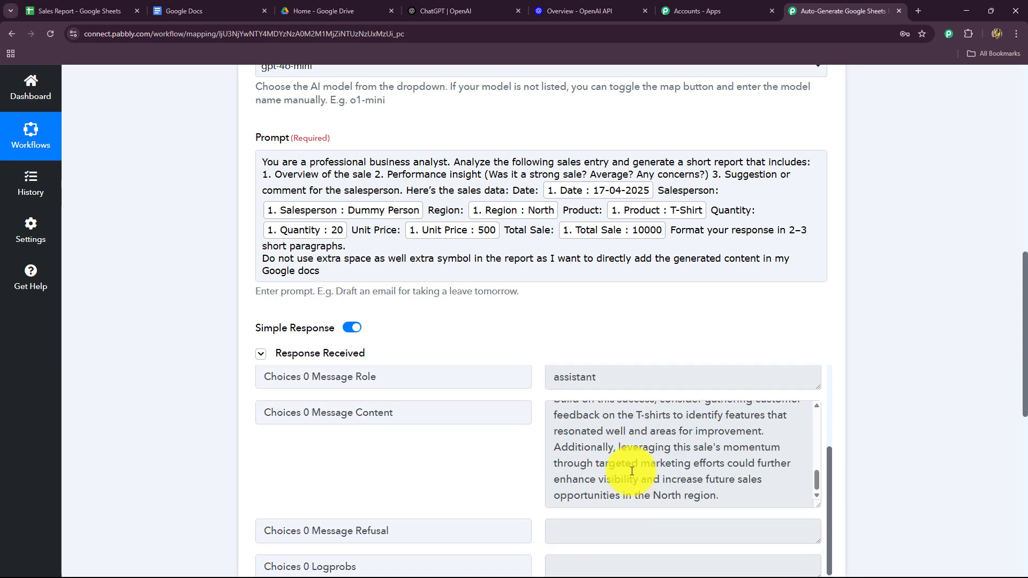
left_click_drag(815, 477, 822, 401)
scroll(910, 404, "down", 4)
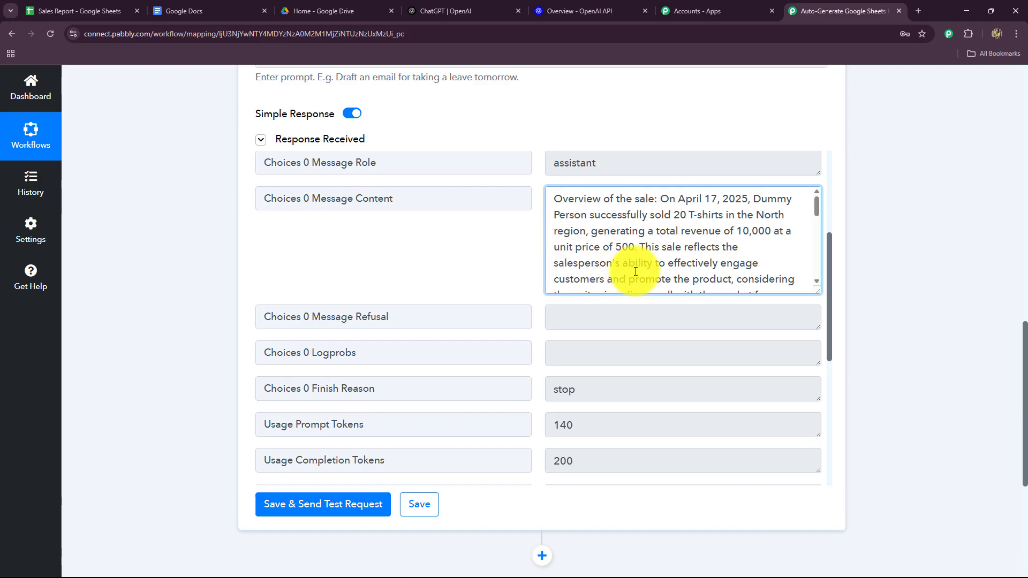
scroll(715, 270, "down", 2)
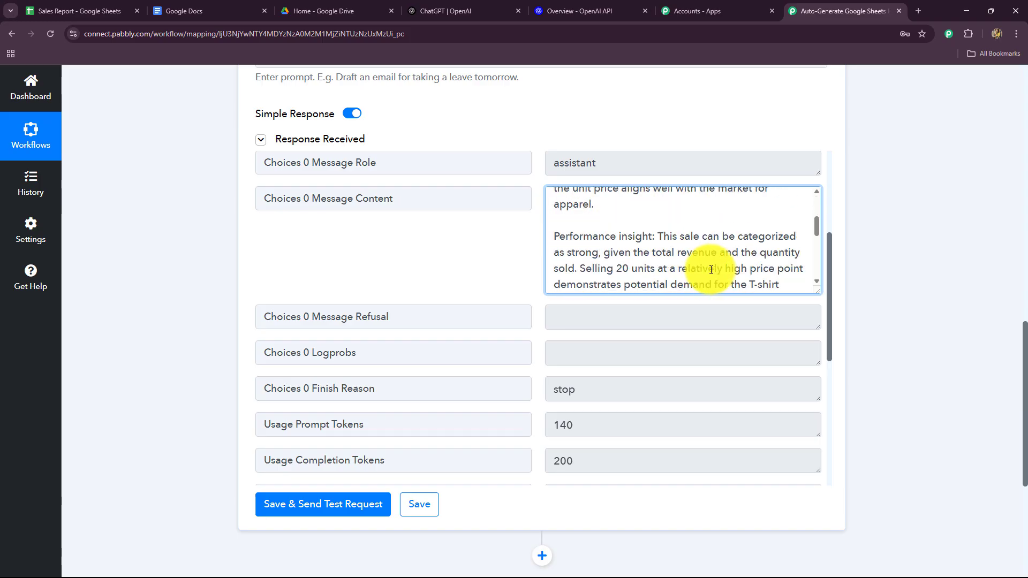
scroll(711, 270, "up", 3)
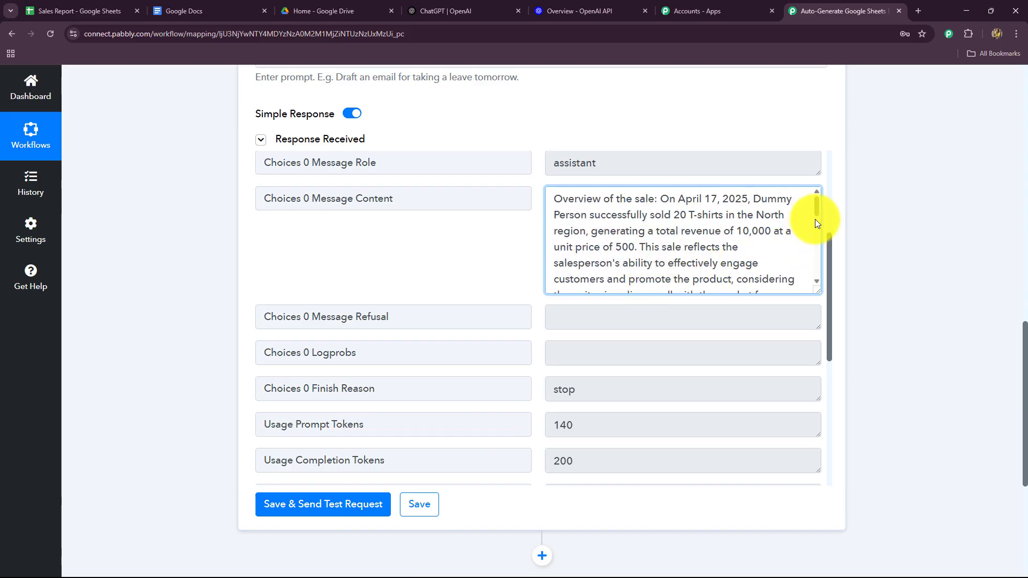
scroll(816, 280, "down", 1)
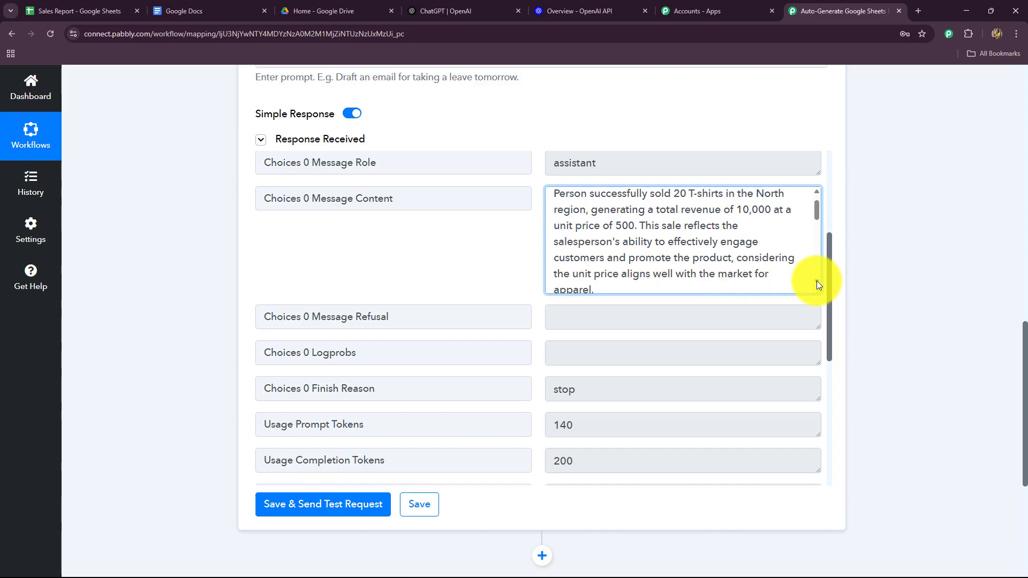
scroll(817, 281, "down", 3)
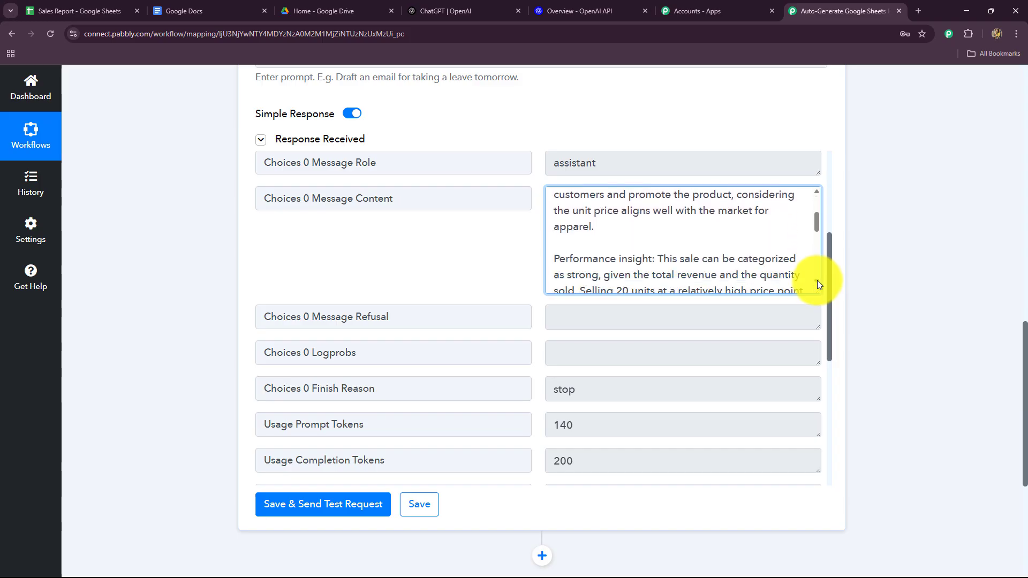
scroll(817, 281, "down", 4)
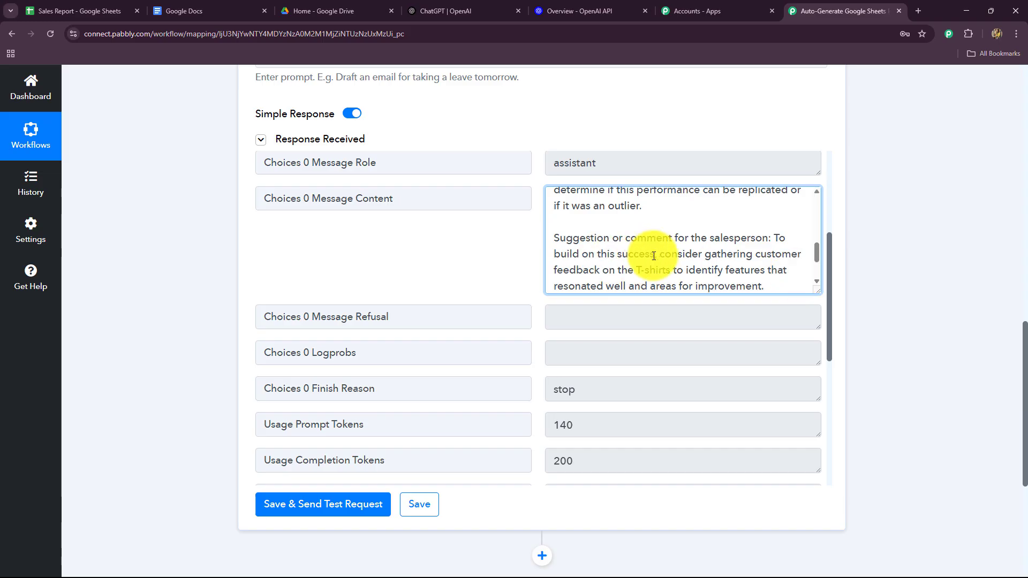
scroll(557, 179, "up", 1)
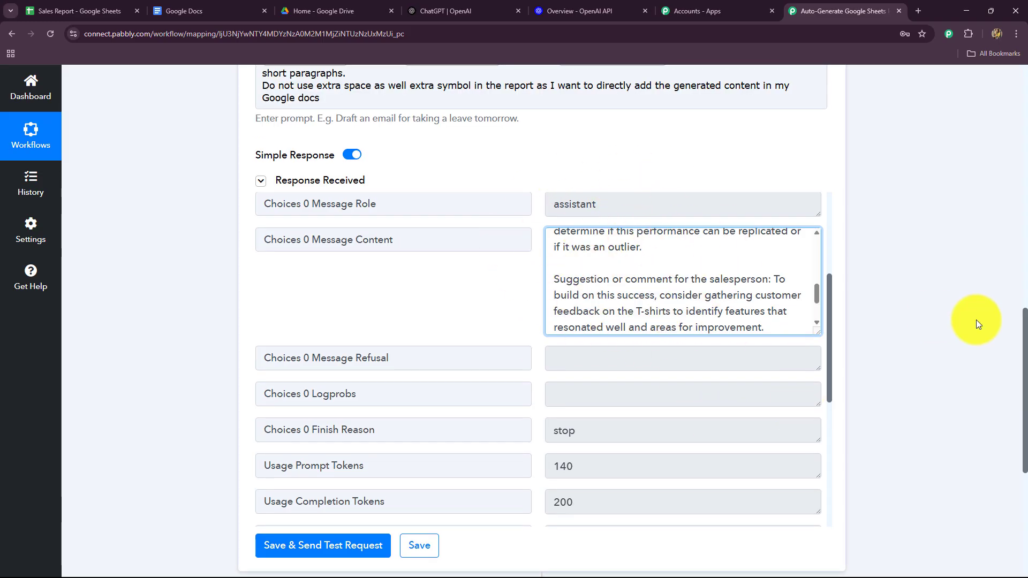
scroll(965, 334, "down", 4)
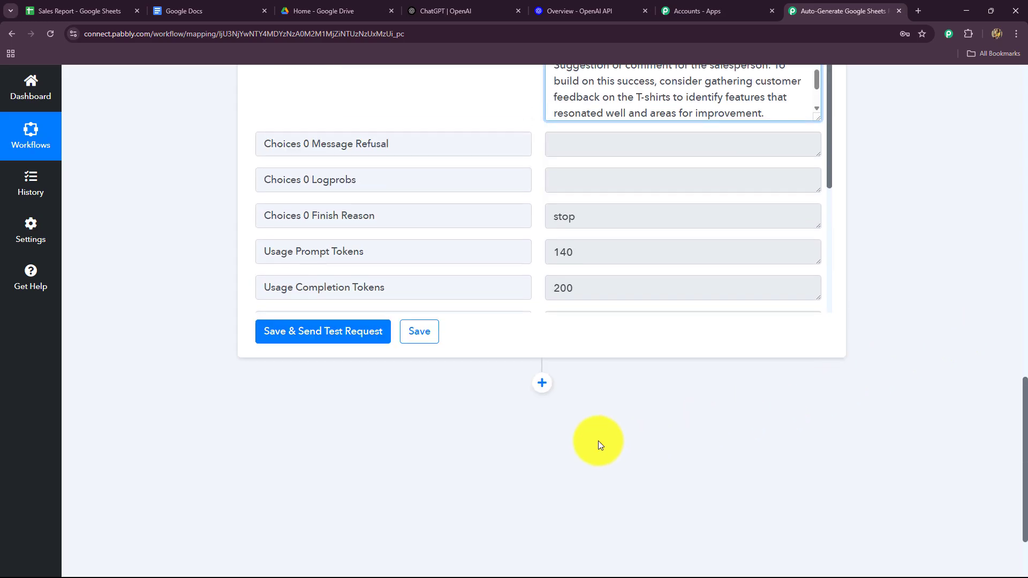
Step: Check the Google Docs home page and return to the end of the Pabbly Connect workflow
left_click(198, 8)
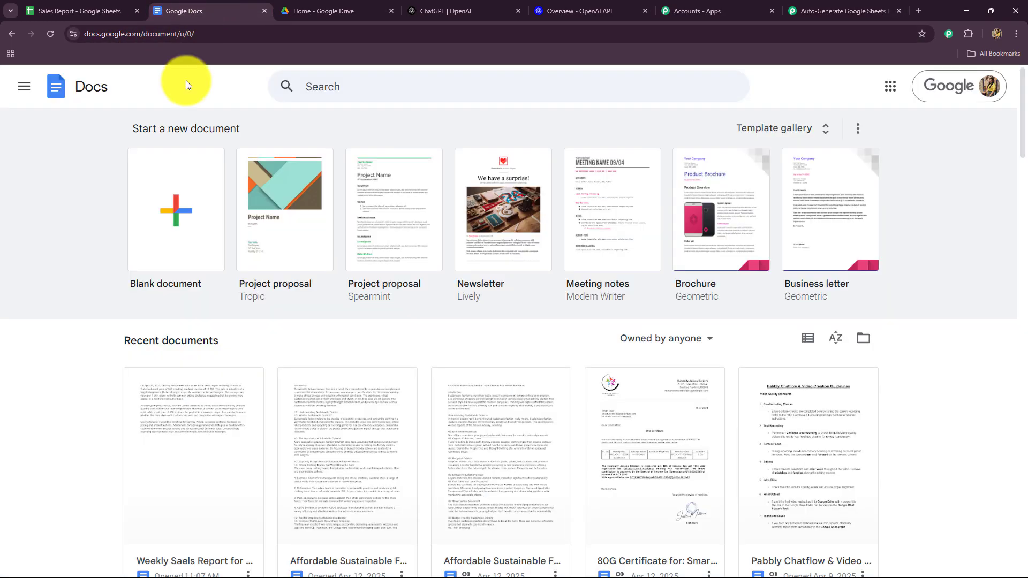
left_click(876, 11)
scroll(489, 306, "down", 2)
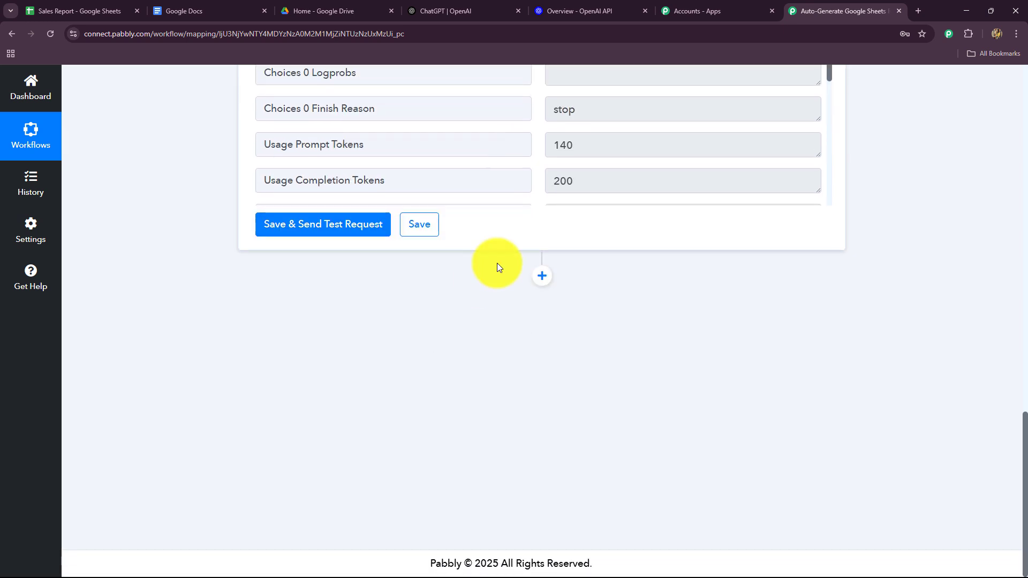
Step: Add a Google Docs action step to the workflow with the action event Create a Blank Document
left_click(542, 276)
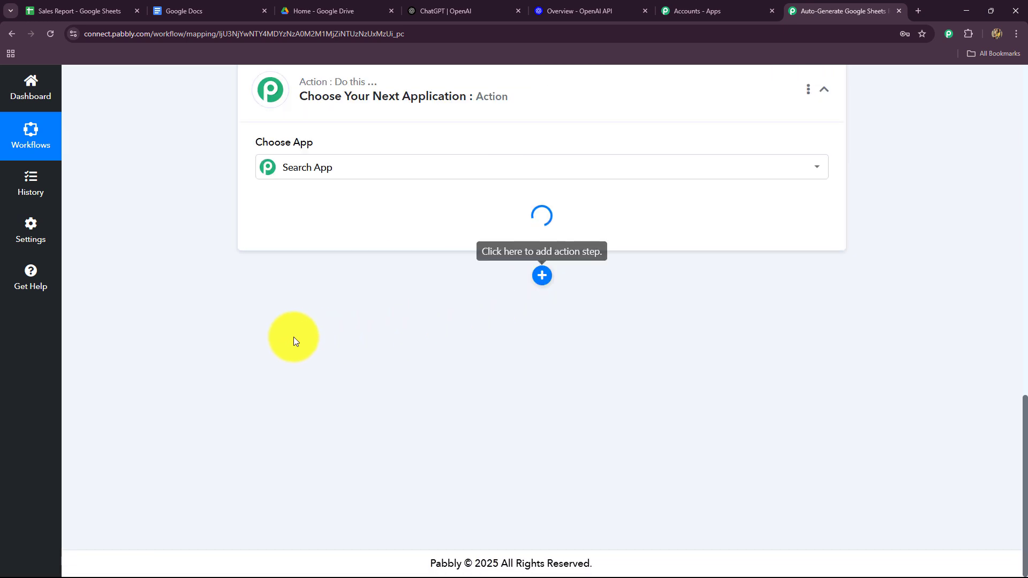
type("Goo")
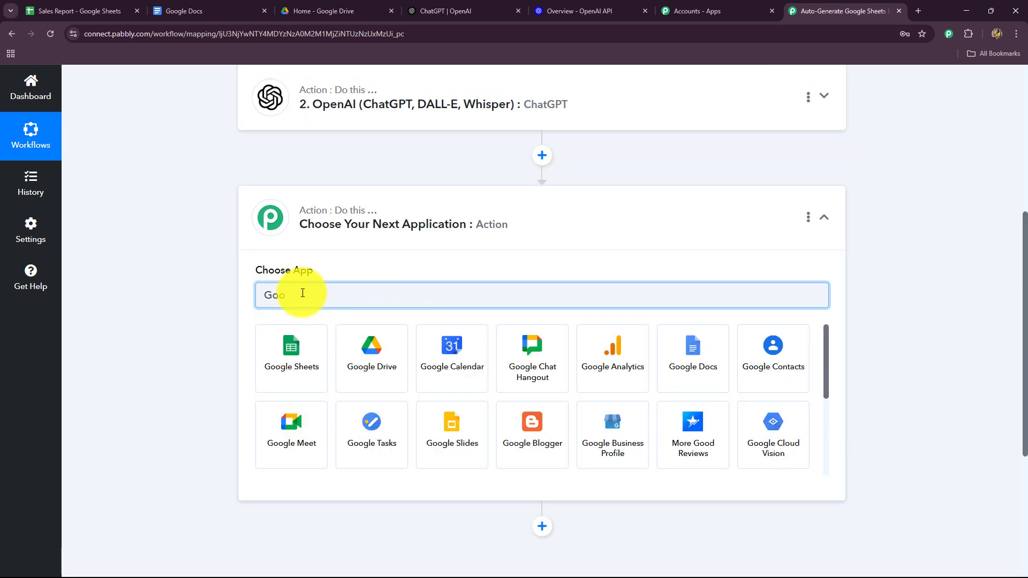
left_click(304, 345)
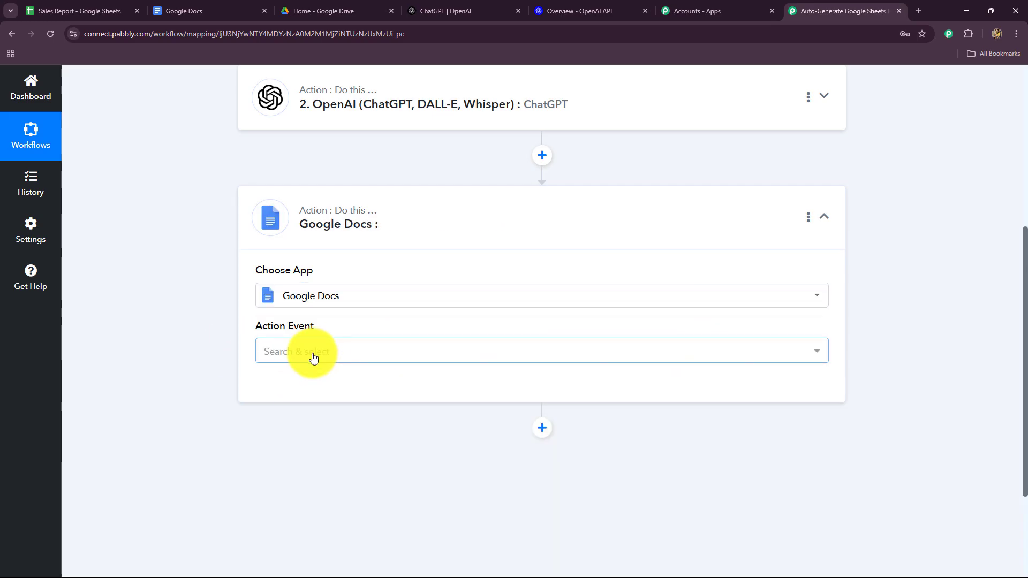
left_click(312, 356)
left_click(315, 202)
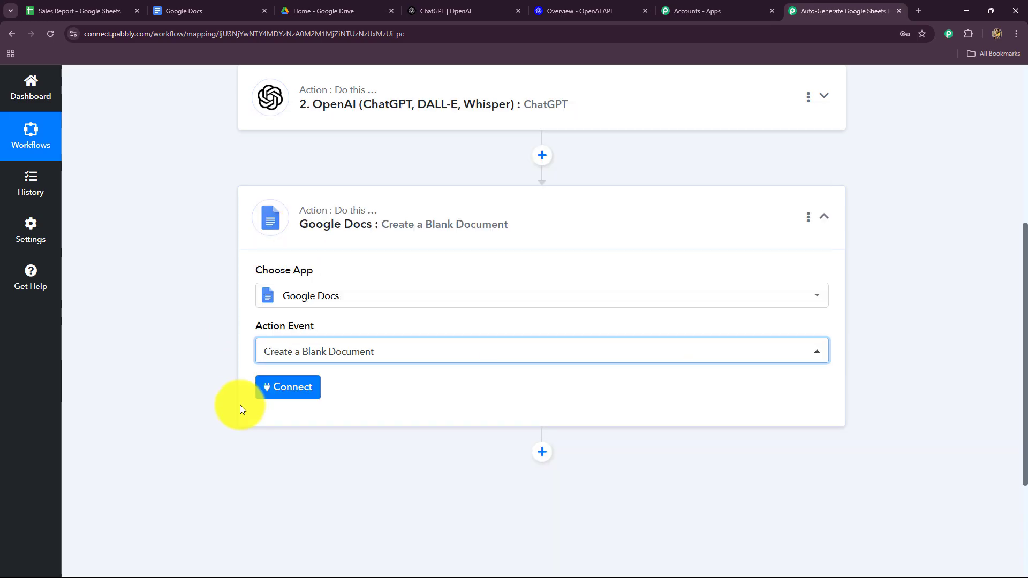
Step: Connect the Create a Blank Document action through the existing connection Google Docs #5
left_click(304, 390)
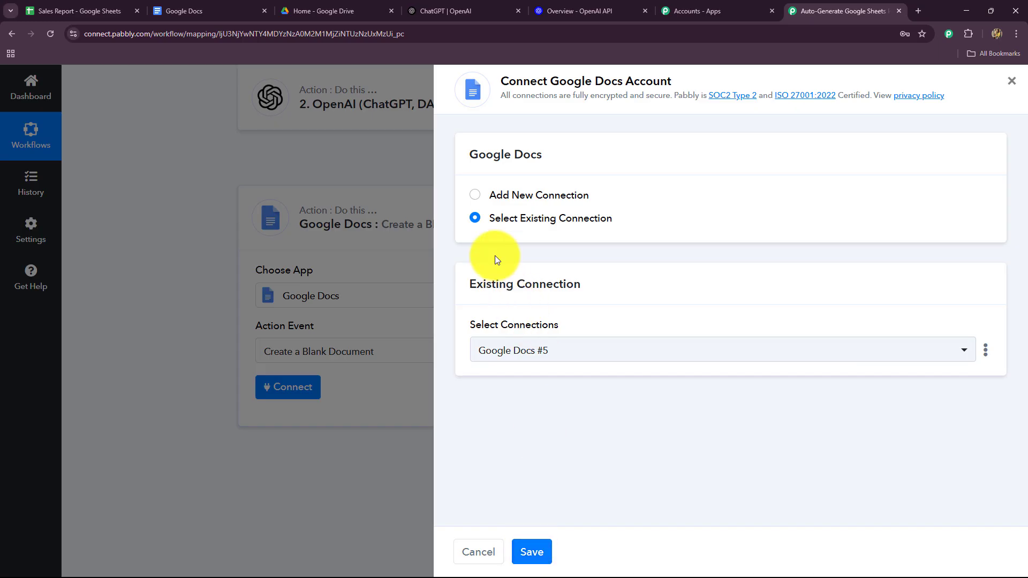
left_click(475, 194)
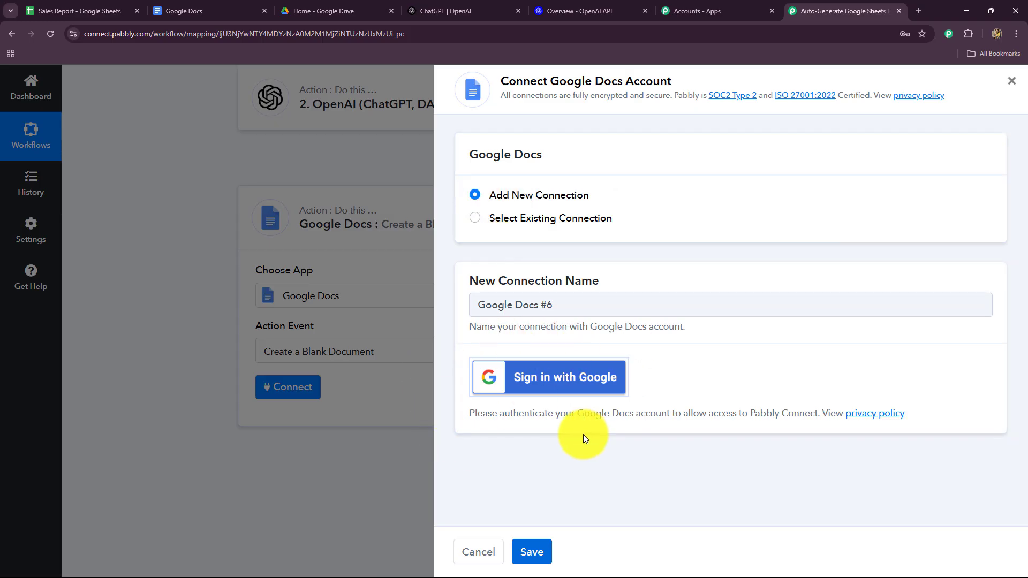
left_click(474, 219)
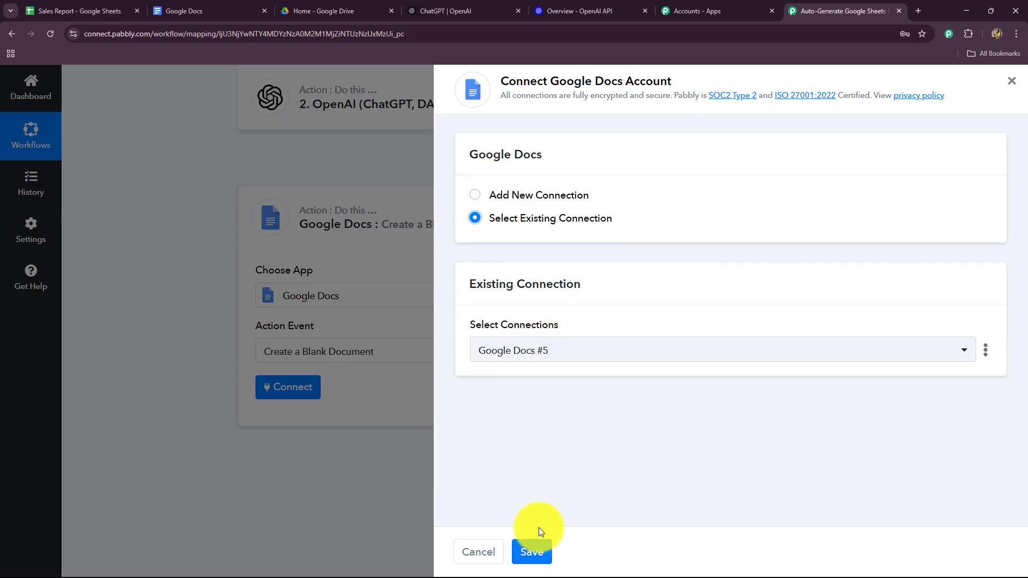
left_click(538, 550)
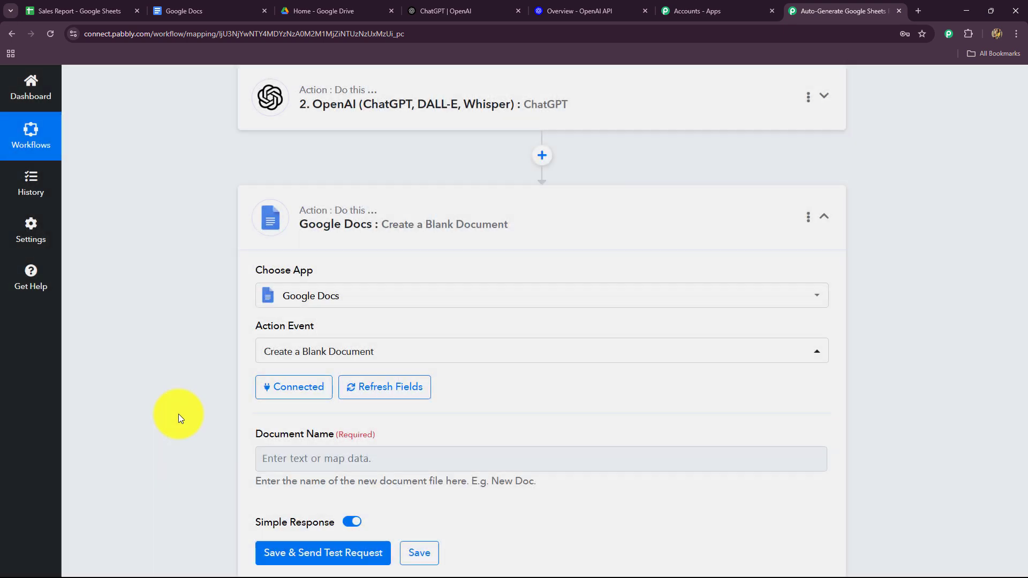
Step: Set the document name to "Weekly Sales Report for" followed by the trigger's Salesperson field, an underscore and the Date field
scroll(123, 314, "down", 5)
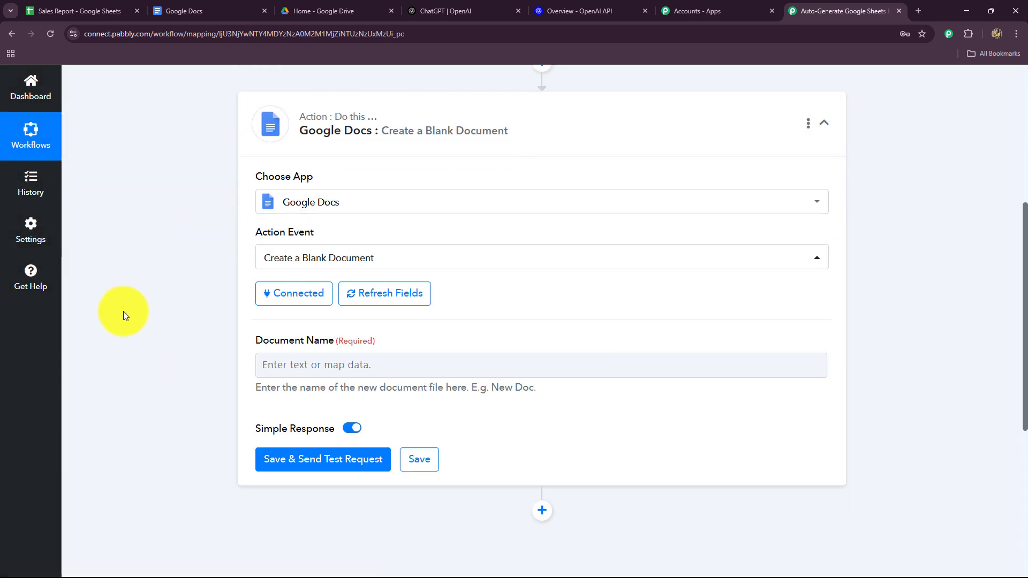
scroll(152, 269, "up", 1)
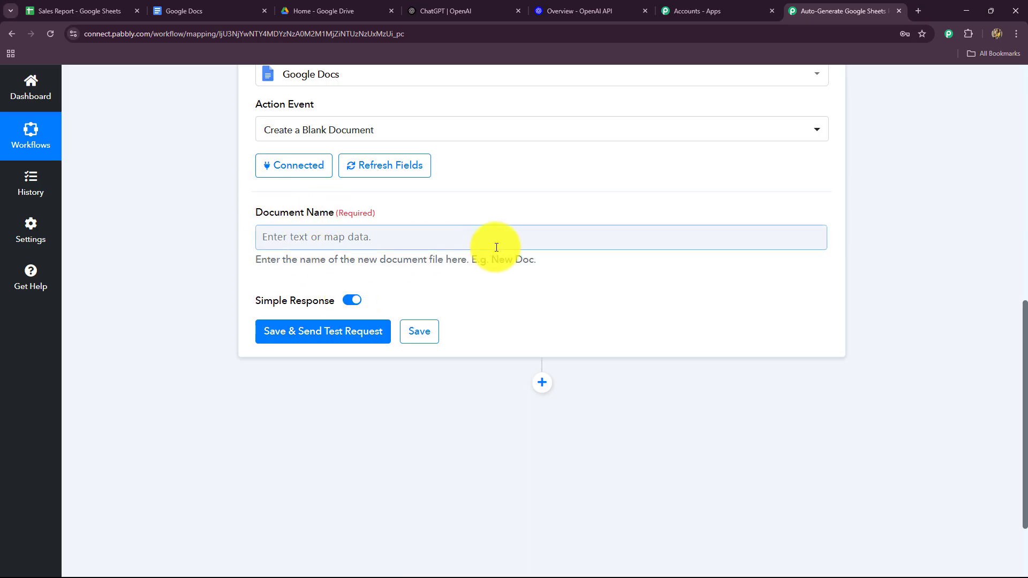
left_click(337, 240)
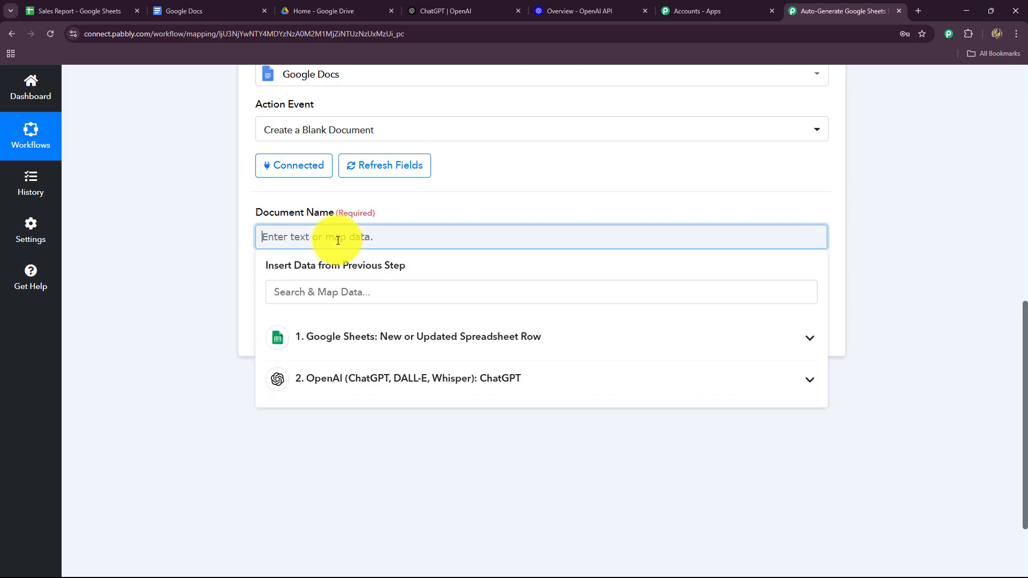
type("Weekly Sales Report for")
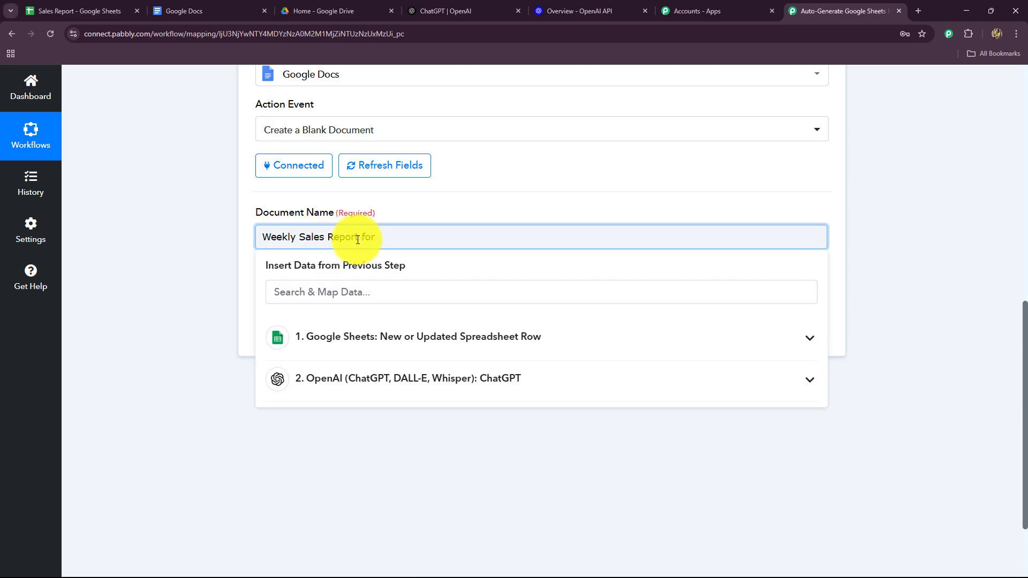
left_click(339, 333)
scroll(216, 435, "down", 2)
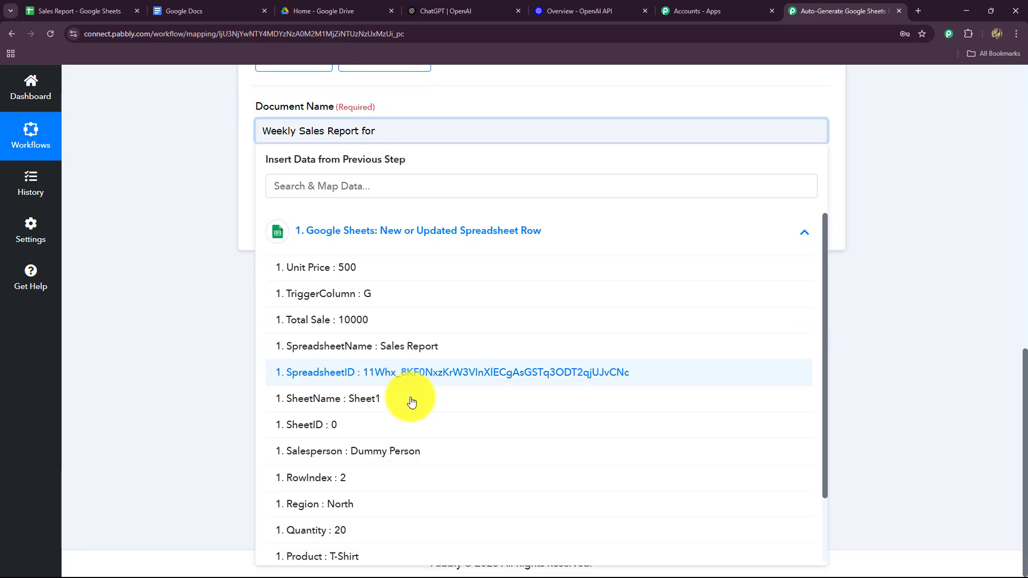
left_click(394, 455)
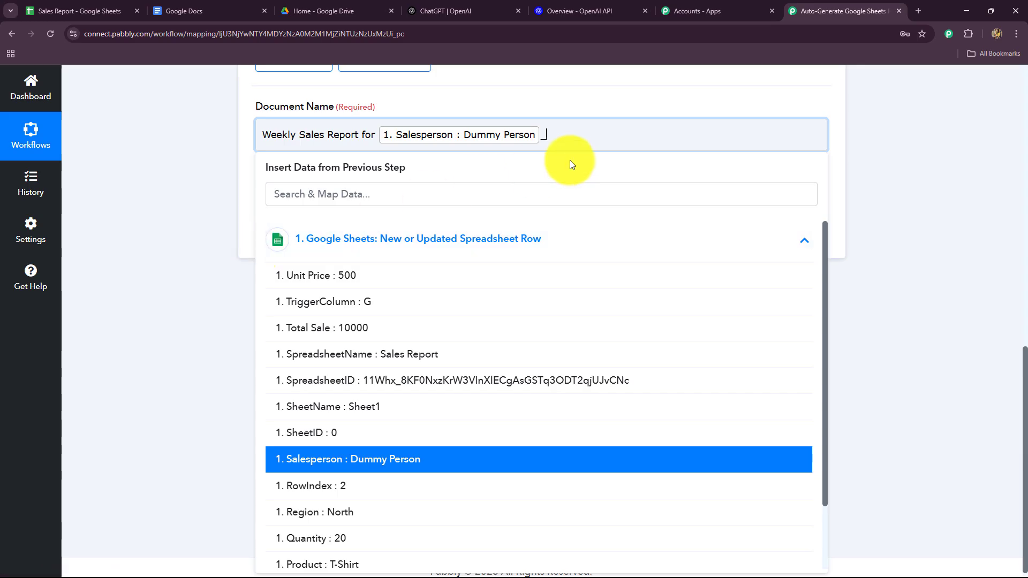
scroll(390, 390, "down", 2)
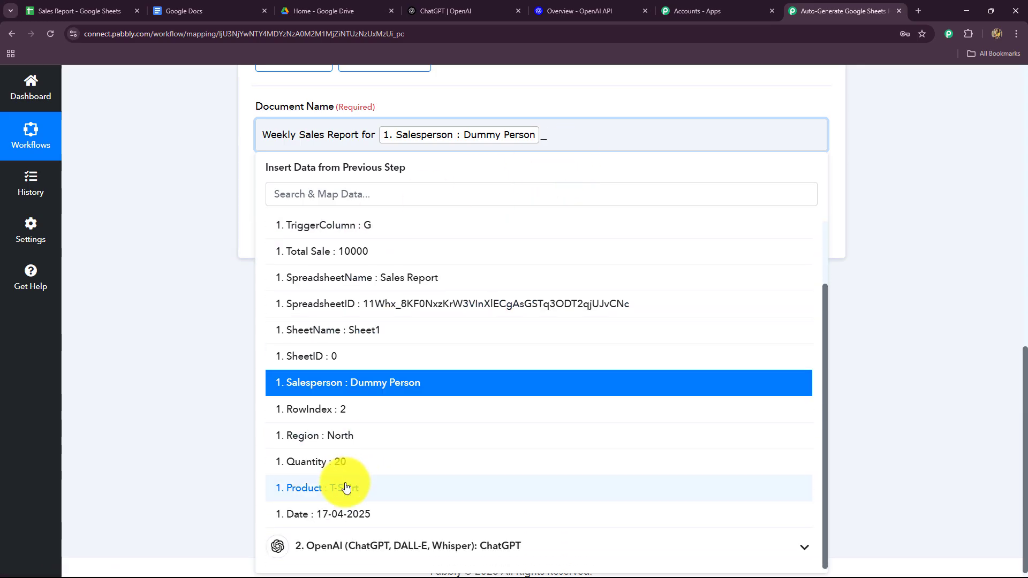
left_click(350, 519)
left_click(206, 310)
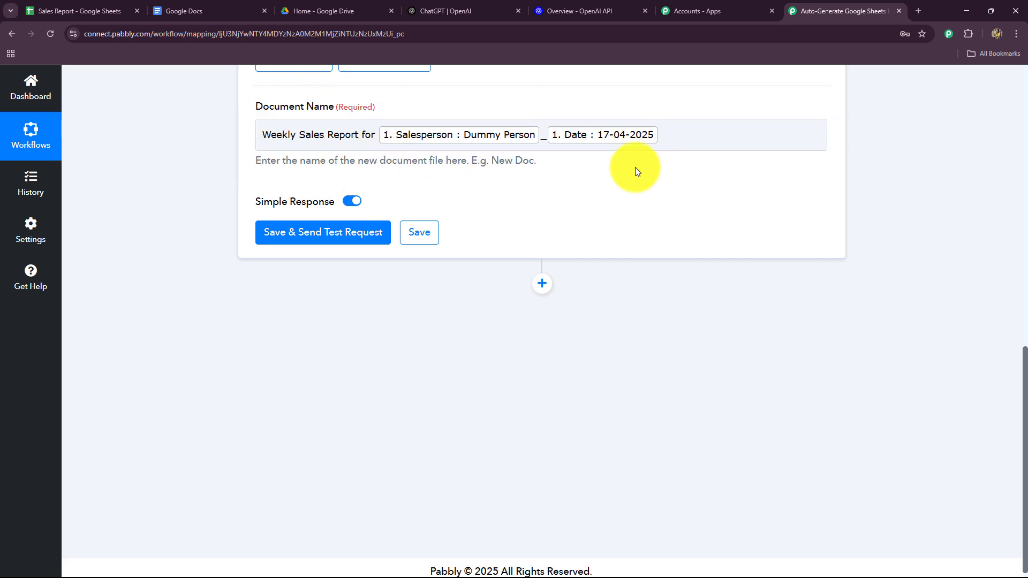
Step: Save the Create a Blank Document action with a test request and check the new document in Google Docs
left_click(272, 230)
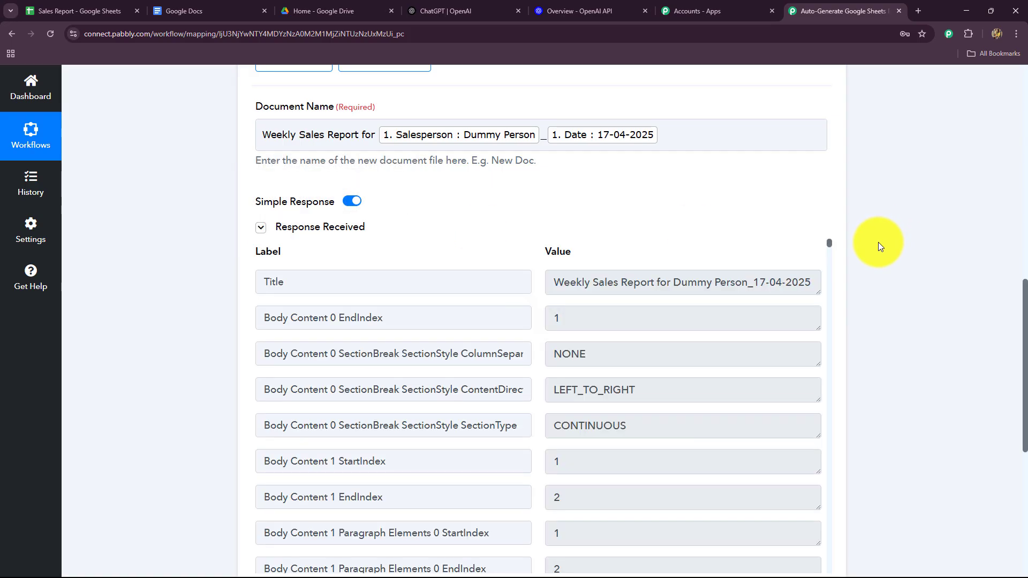
scroll(616, 319, "down", 4)
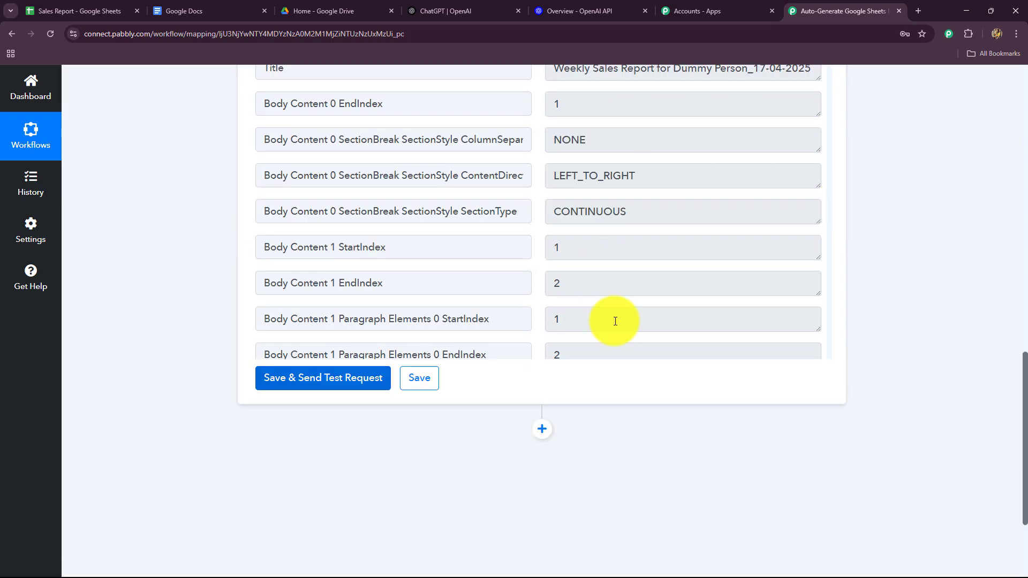
left_click(182, 9)
scroll(114, 360, "down", 4)
scroll(115, 360, "up", 2)
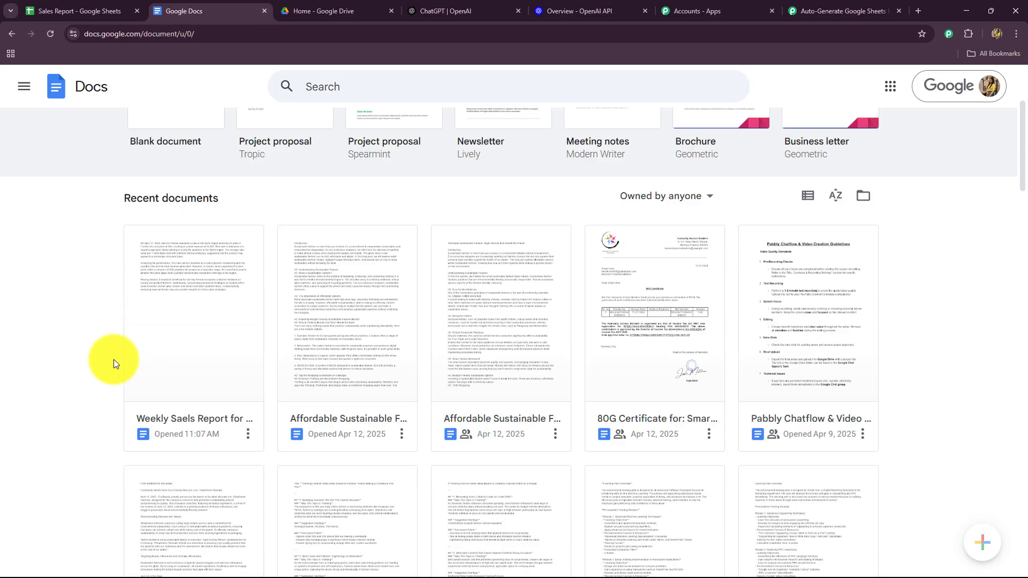
left_click(177, 341)
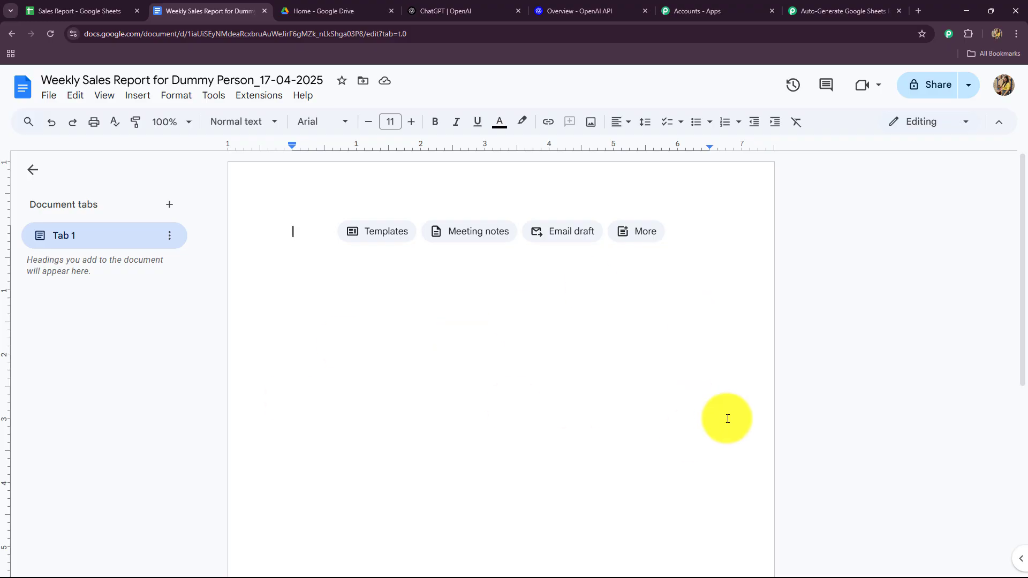
left_click(834, 6)
Step: Add a Google Docs action with the event Append a Paragraph to a Document, using the existing connection Google Docs #5
scroll(826, 424, "down", 4)
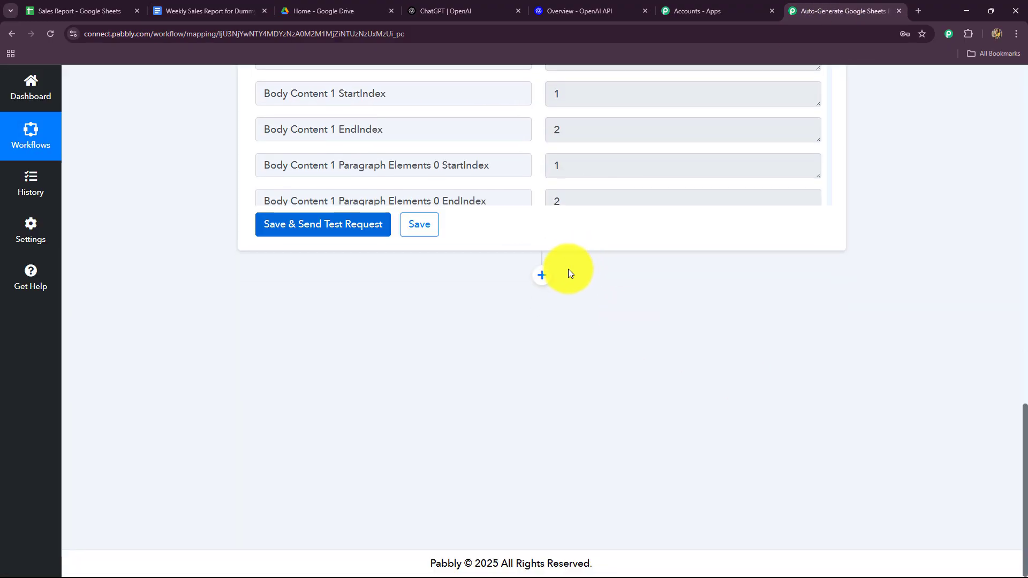
left_click(541, 276)
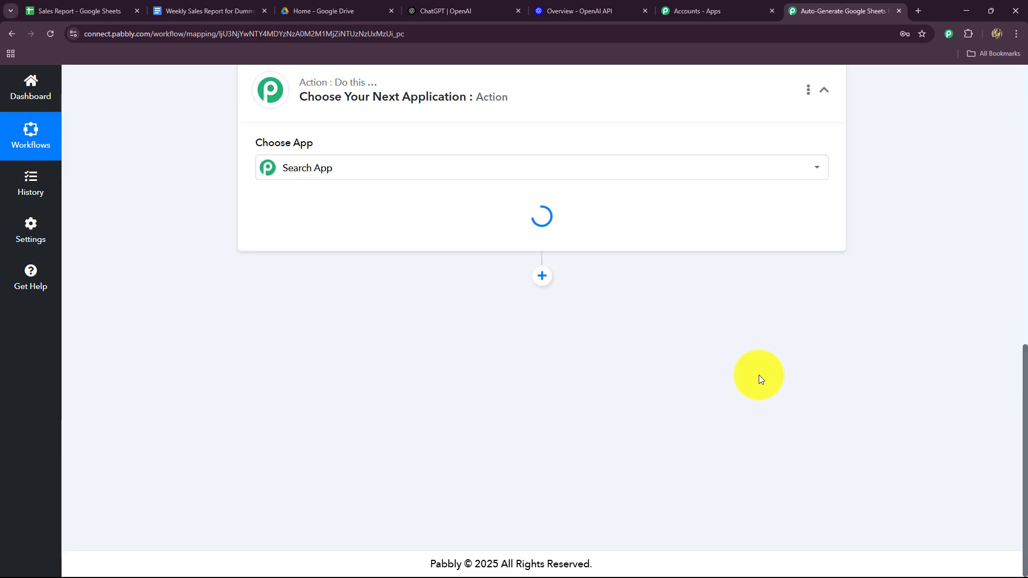
left_click(296, 303)
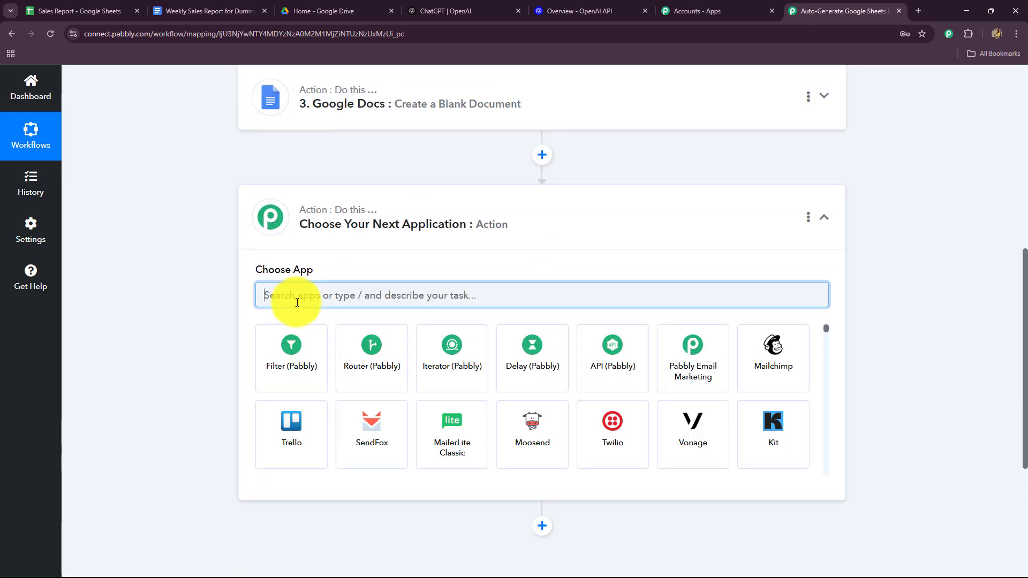
type("Goog")
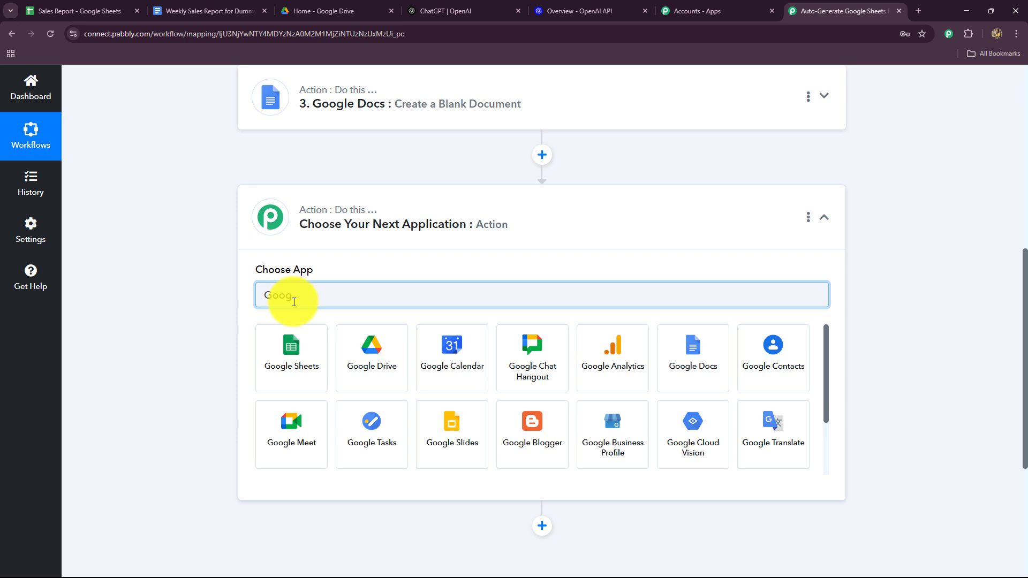
left_click(688, 375)
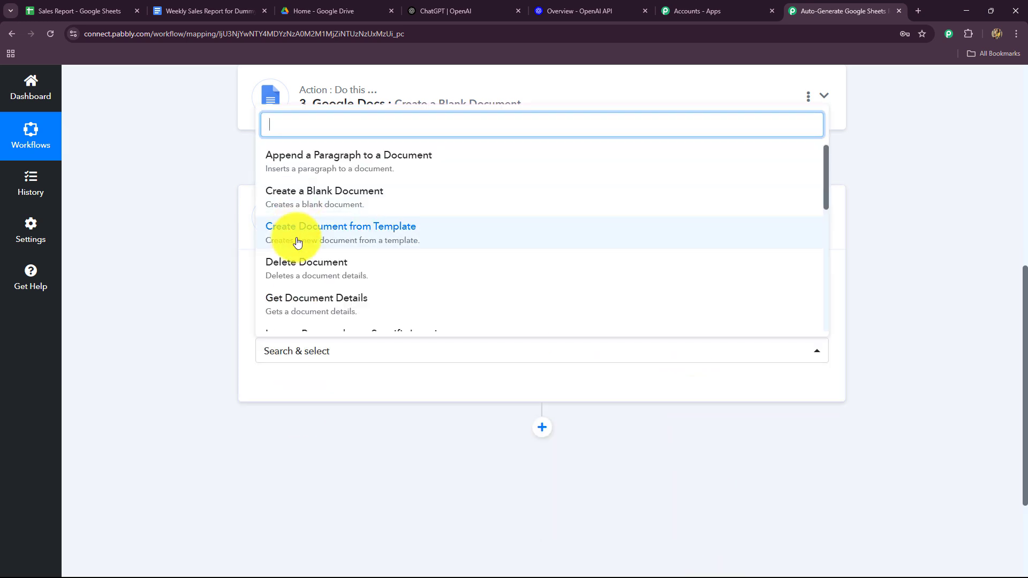
left_click(305, 167)
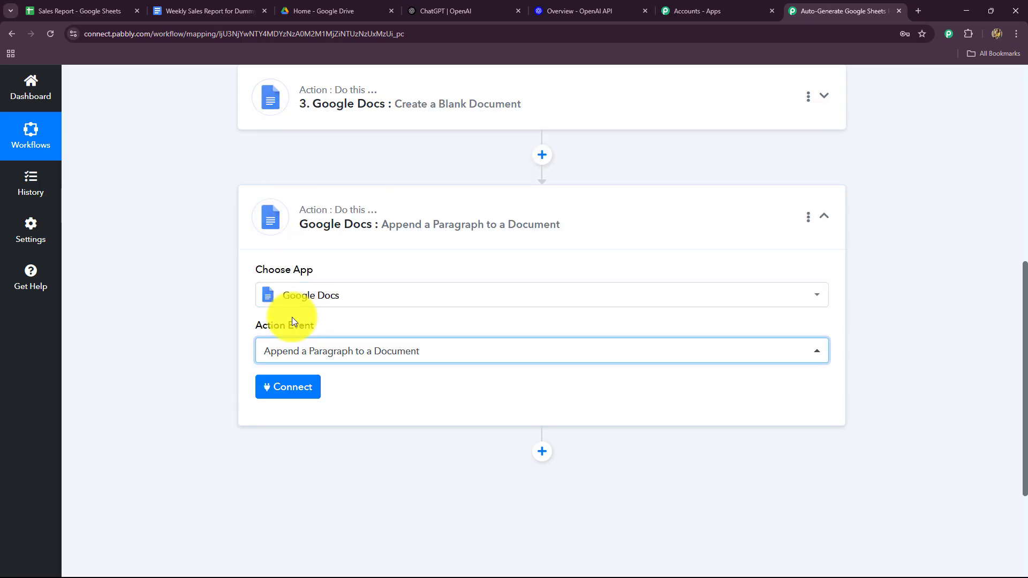
left_click(290, 393)
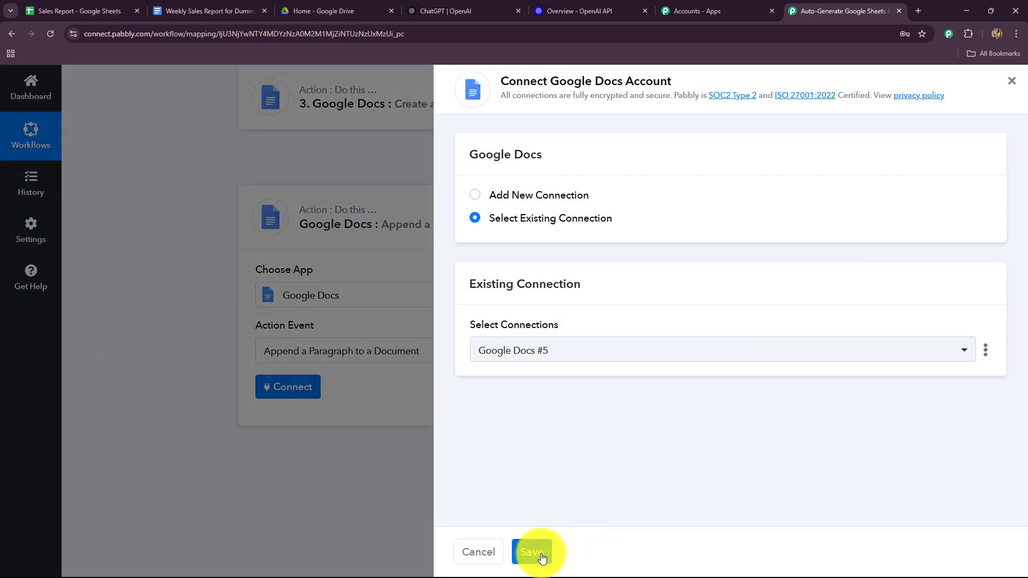
left_click(541, 554)
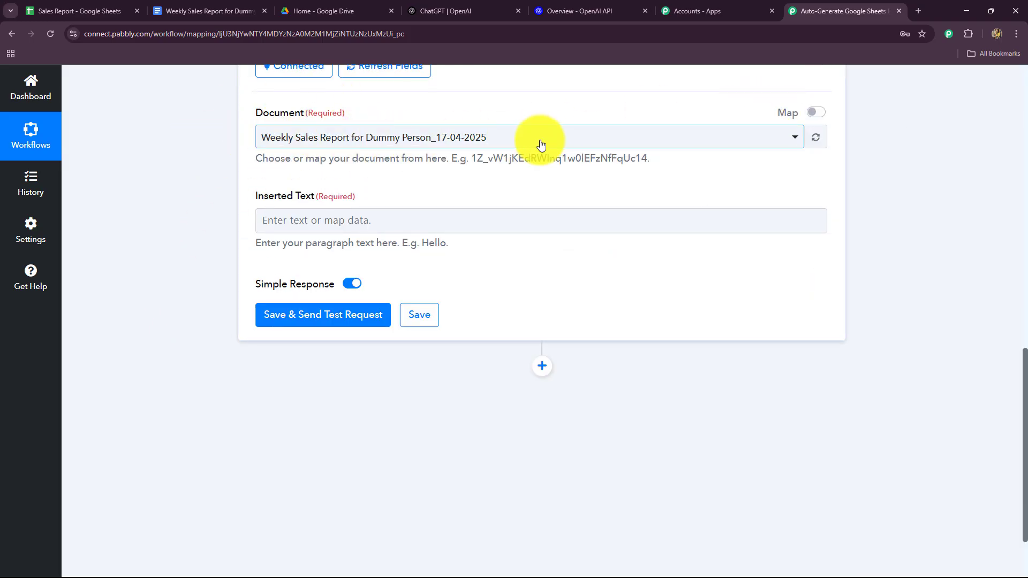
Step: Switch the Document field to mapping and replace its fixed ID with the DocumentId from the Create a Blank Document step
left_click(816, 112)
left_click_drag(543, 141, 165, 188)
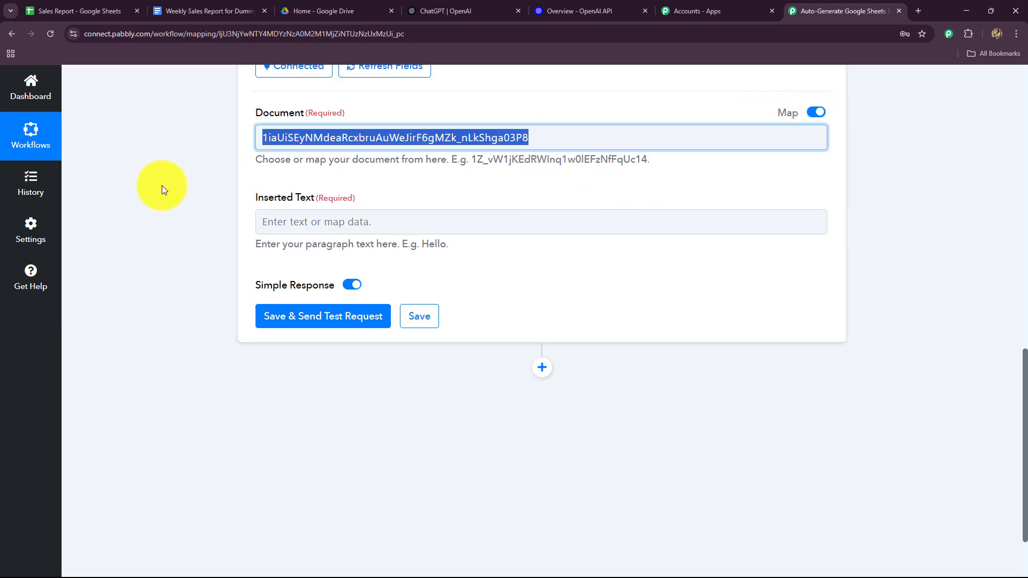
key("BackSpace")
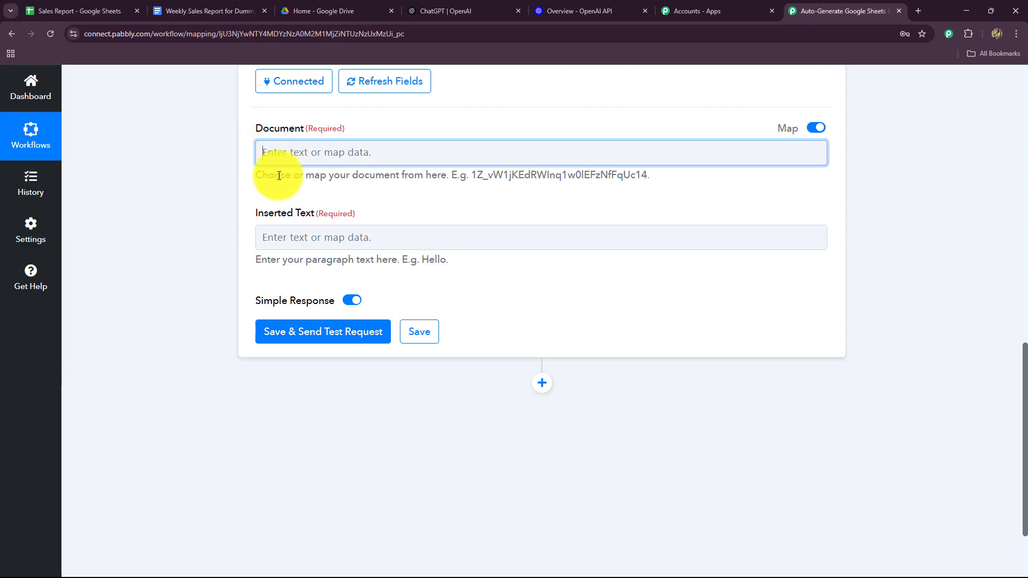
left_click(267, 154)
left_click(349, 334)
left_click(329, 202)
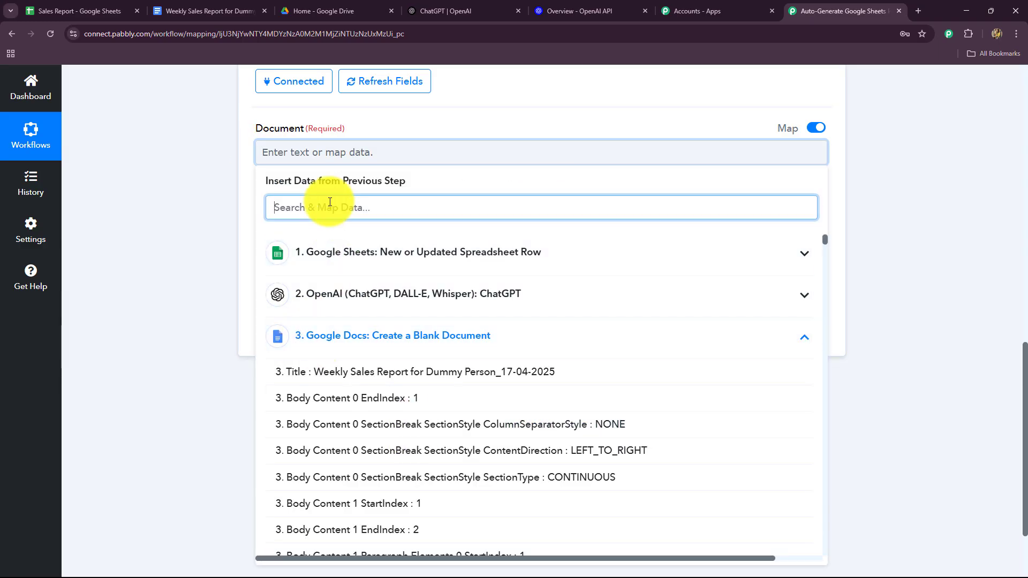
type("id")
scroll(340, 399, "down", 5)
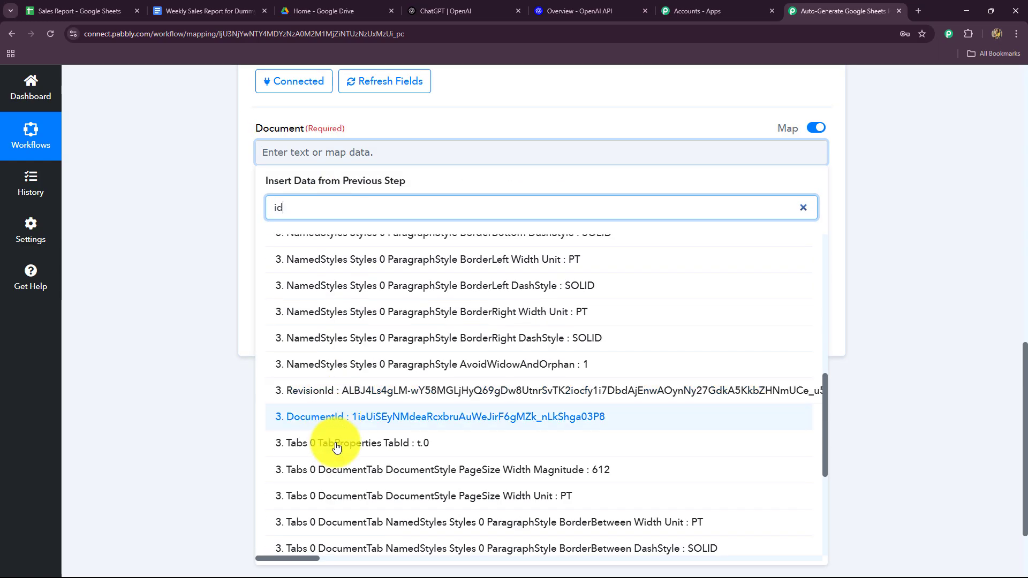
left_click(428, 422)
left_click(224, 304)
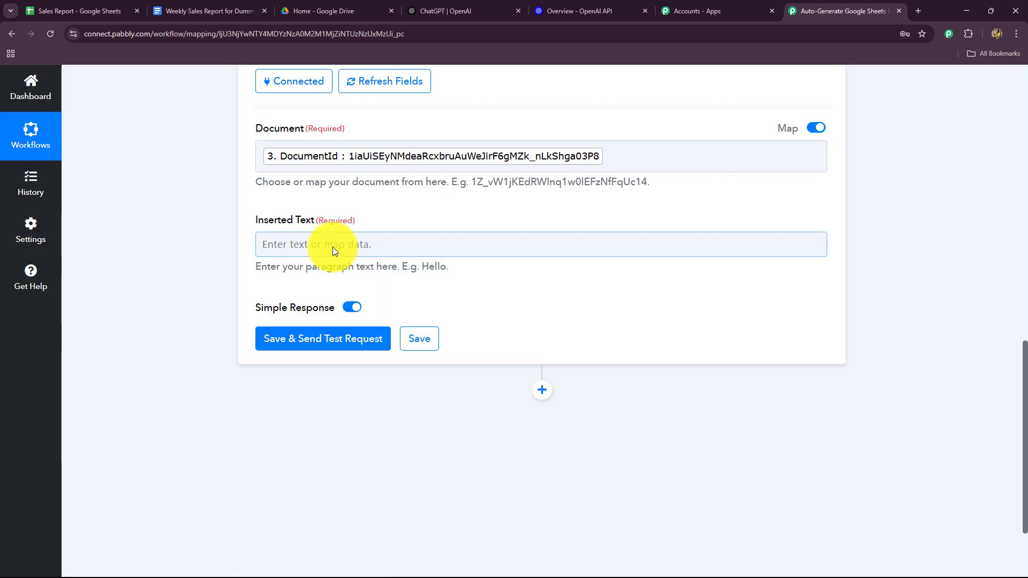
scroll(332, 246, "down", 2)
left_click(322, 141)
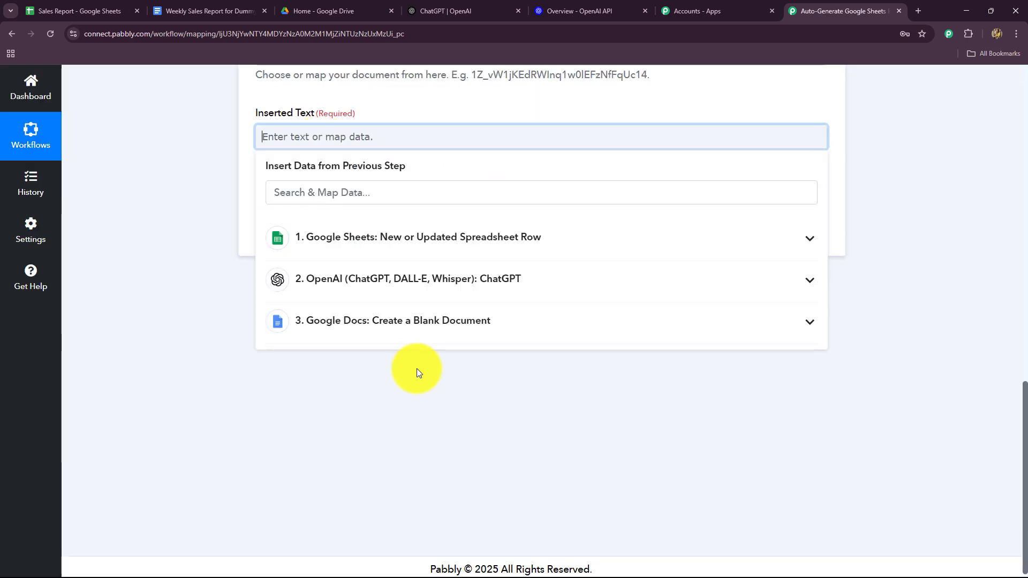
left_click(413, 321)
scroll(390, 443, "down", 5)
left_click(241, 205)
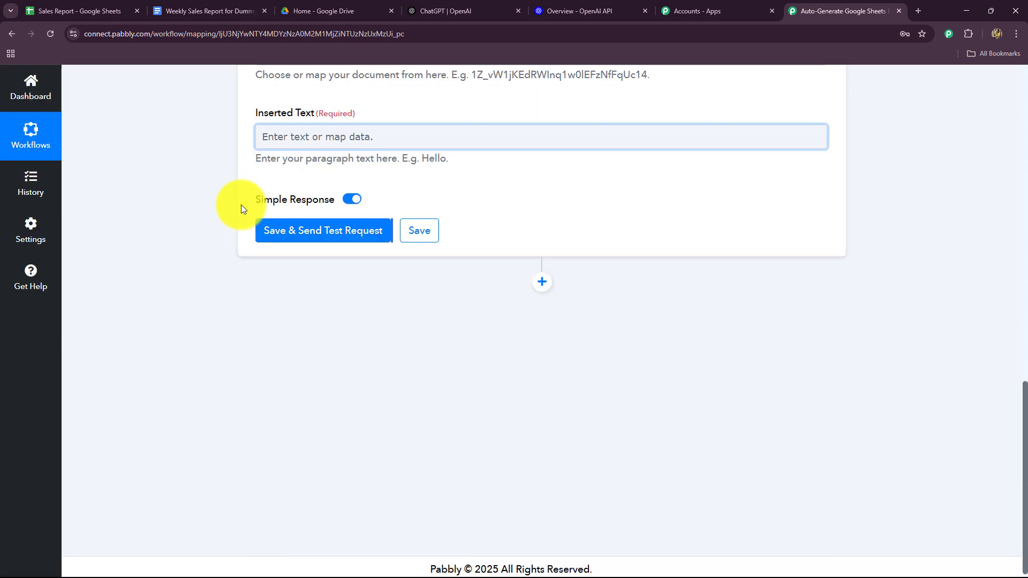
Step: Map the Inserted Text field to Choices 0 Message Content from the ChatGPT step and try to save with a test request
left_click(316, 139)
left_click(404, 278)
left_click(507, 464)
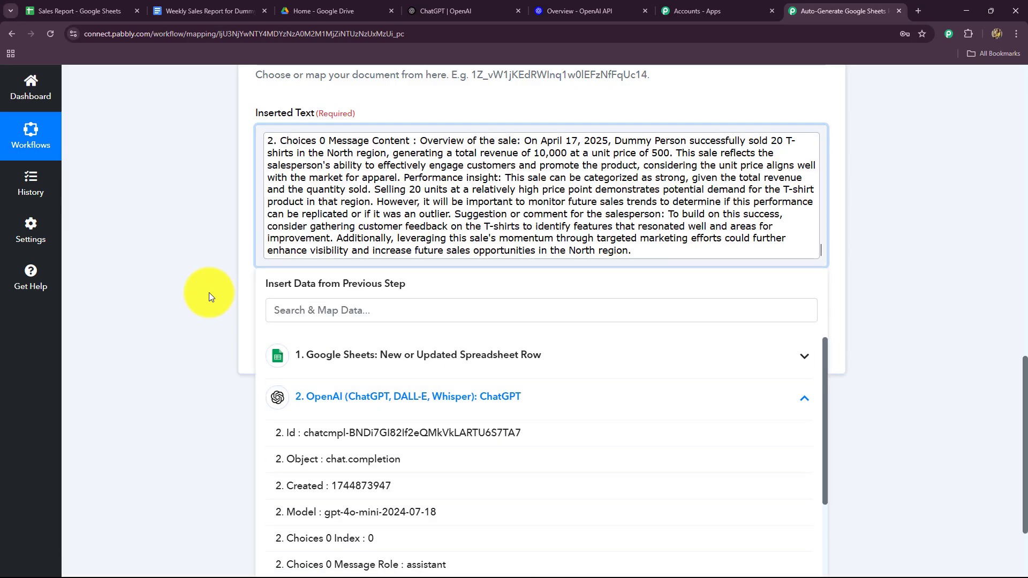
left_click(209, 292)
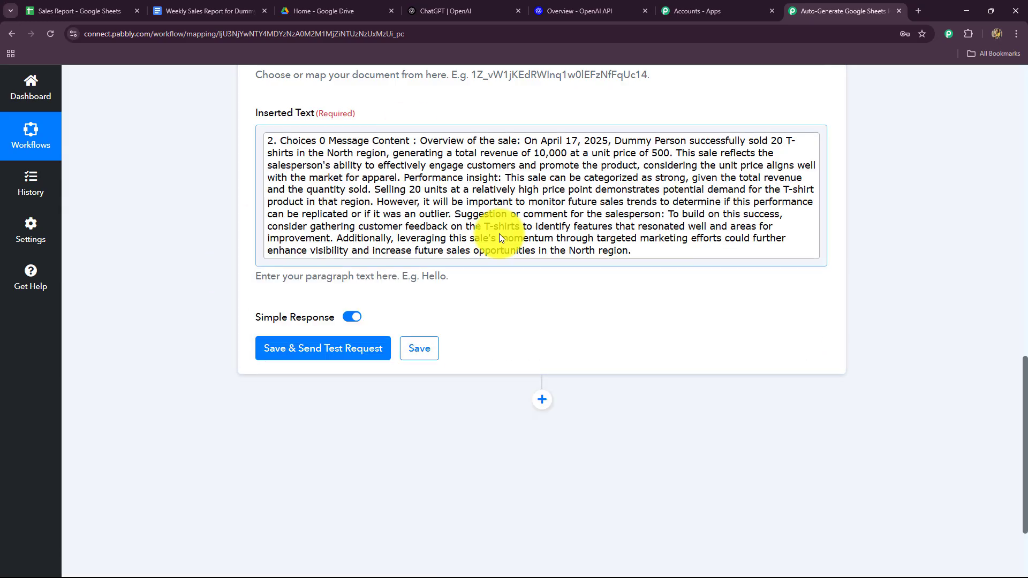
left_click(295, 352)
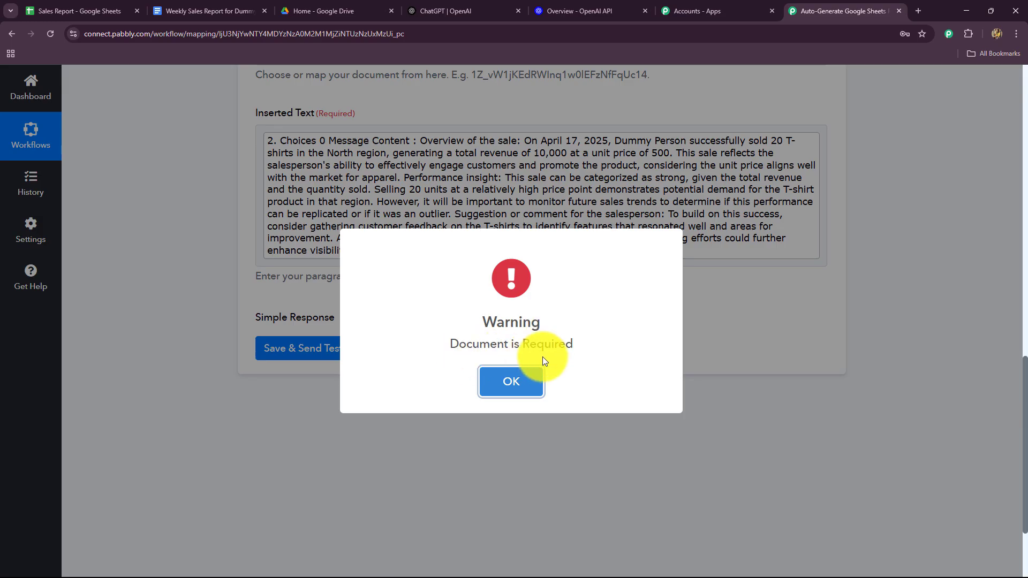
left_click(518, 378)
Step: Refresh the append action's fields and map the Document field again to the DocumentId from the Create a Blank Document step
scroll(403, 290, "up", 4)
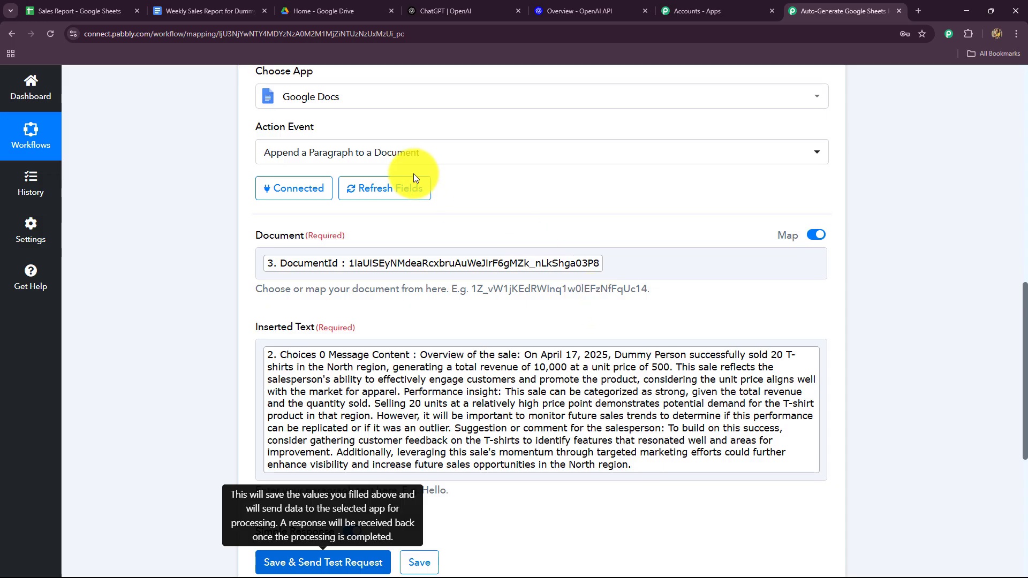
left_click(373, 192)
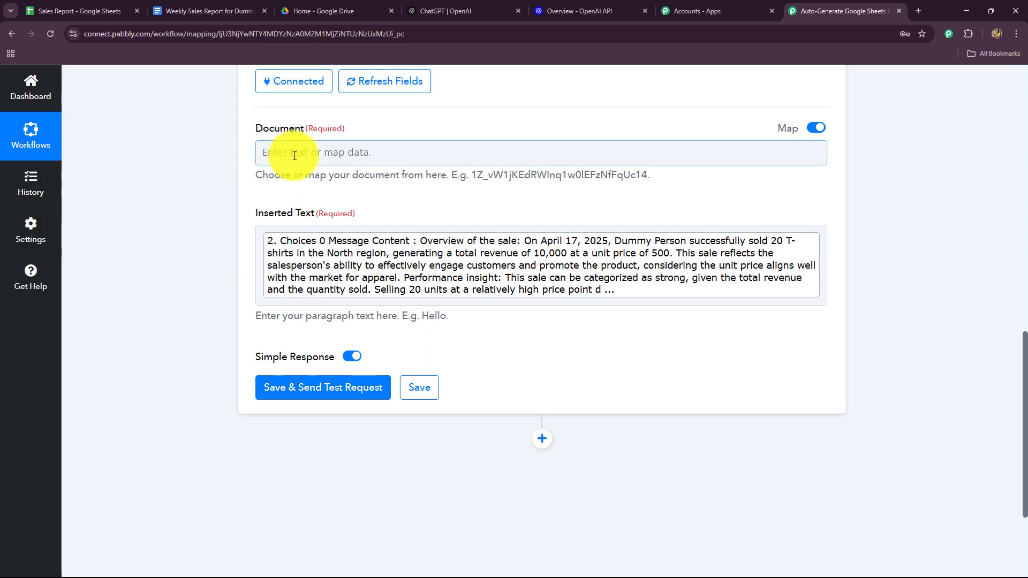
left_click(294, 152)
scroll(357, 254, "down", 2)
left_click(357, 254)
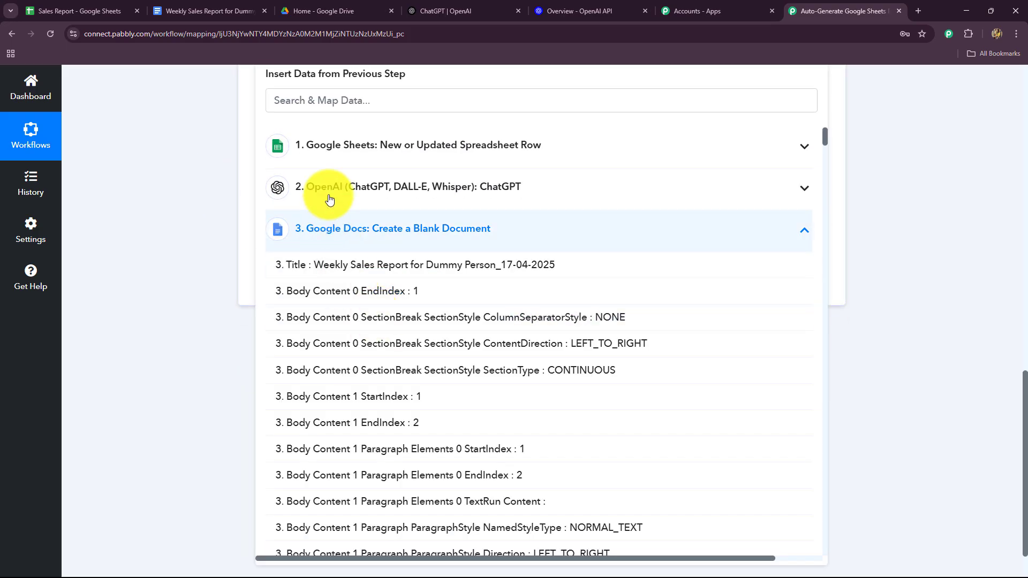
left_click(316, 101)
type("id")
scroll(375, 374, "down", 10)
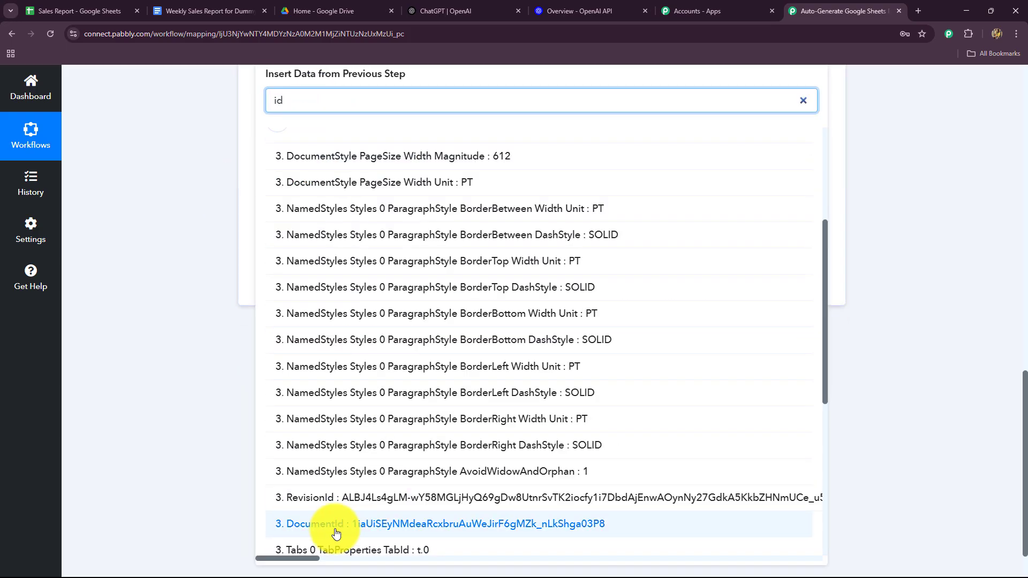
left_click(332, 523)
left_click(198, 335)
Step: Save the Append a Paragraph to a Document action with a test request and check the report text in Google Docs
left_click(323, 319)
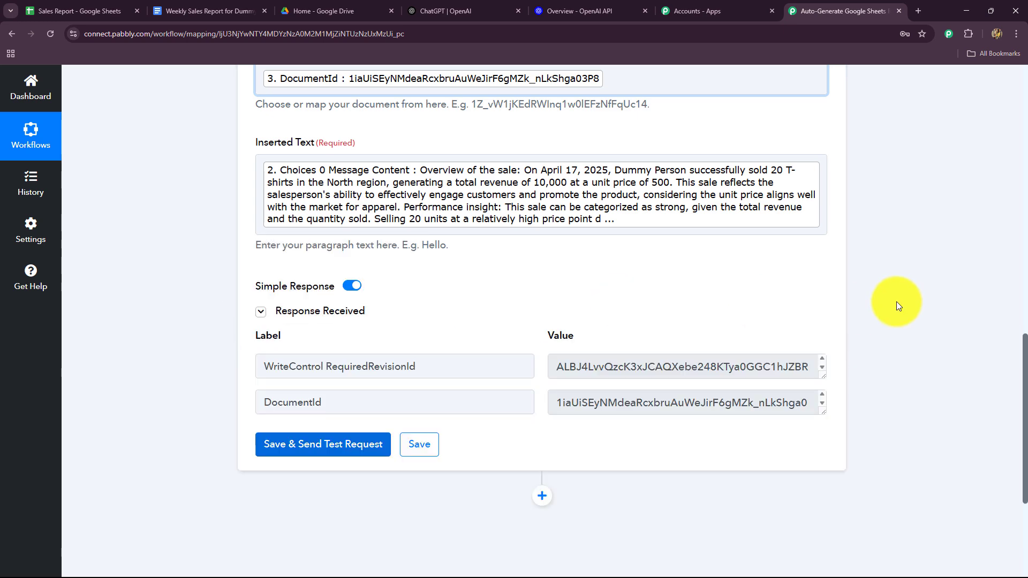
scroll(896, 304, "down", 2)
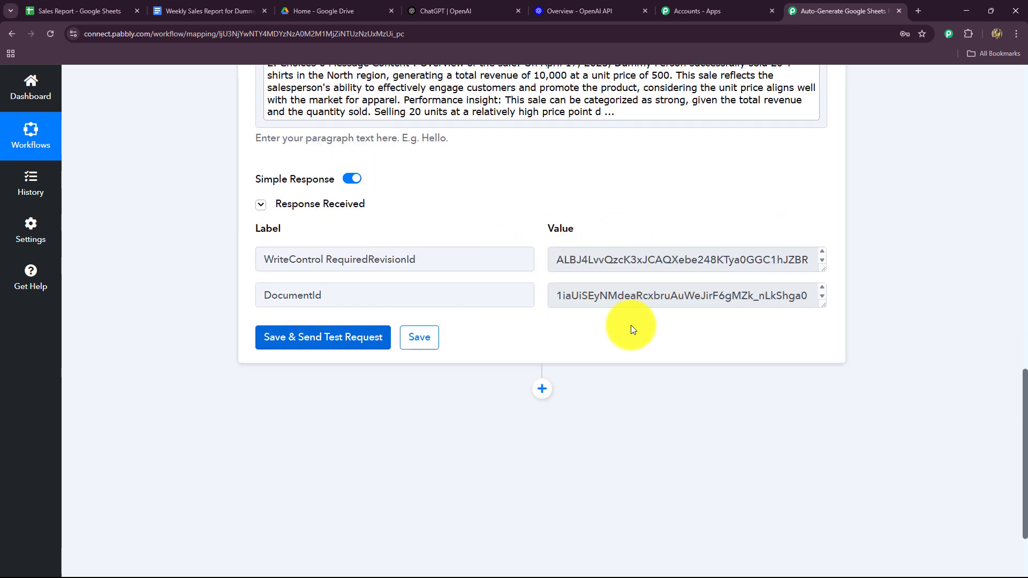
left_click(179, 8)
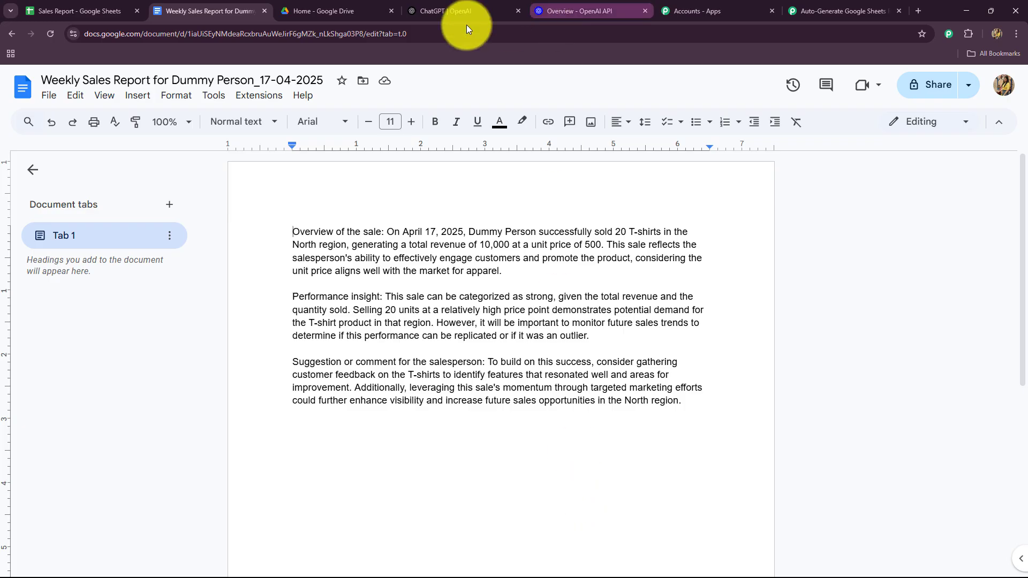
left_click(814, 14)
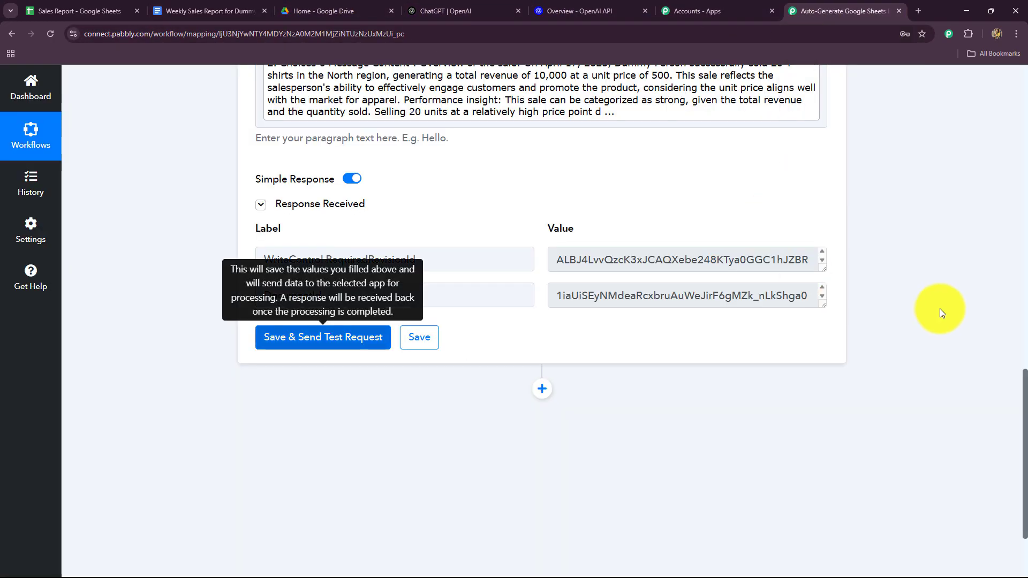
scroll(945, 313, "down", 2)
scroll(945, 313, "up", 4)
scroll(947, 310, "up", 2)
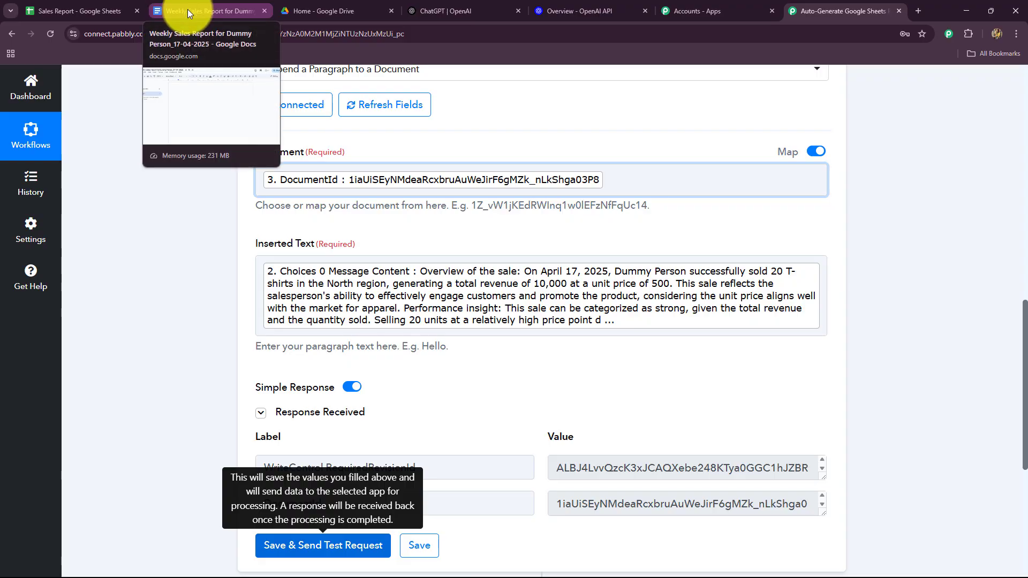
Step: Switch to Google Drive, create a new folder named "Weekly Sales Report" and open it
left_click(337, 10)
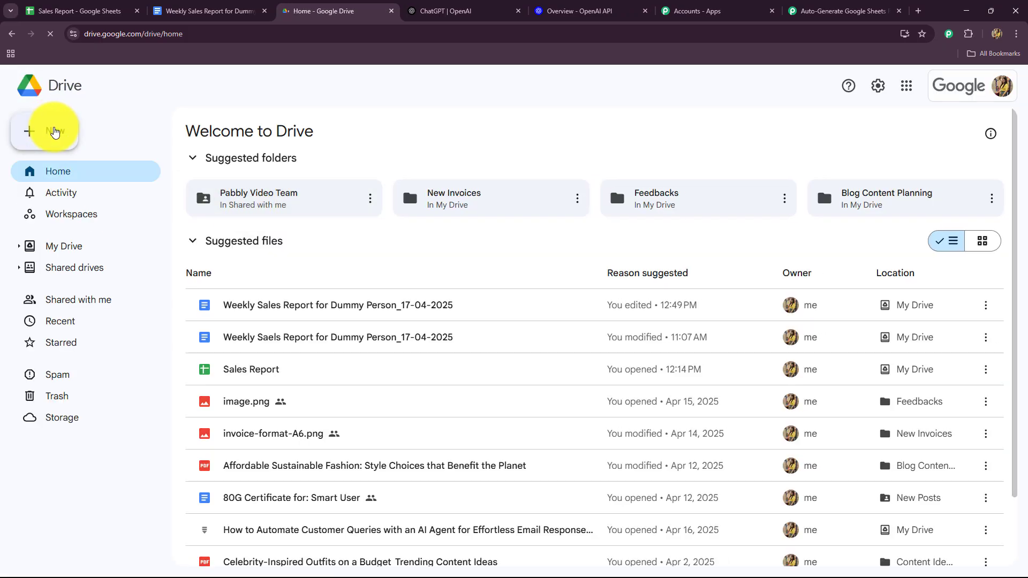
left_click(54, 131)
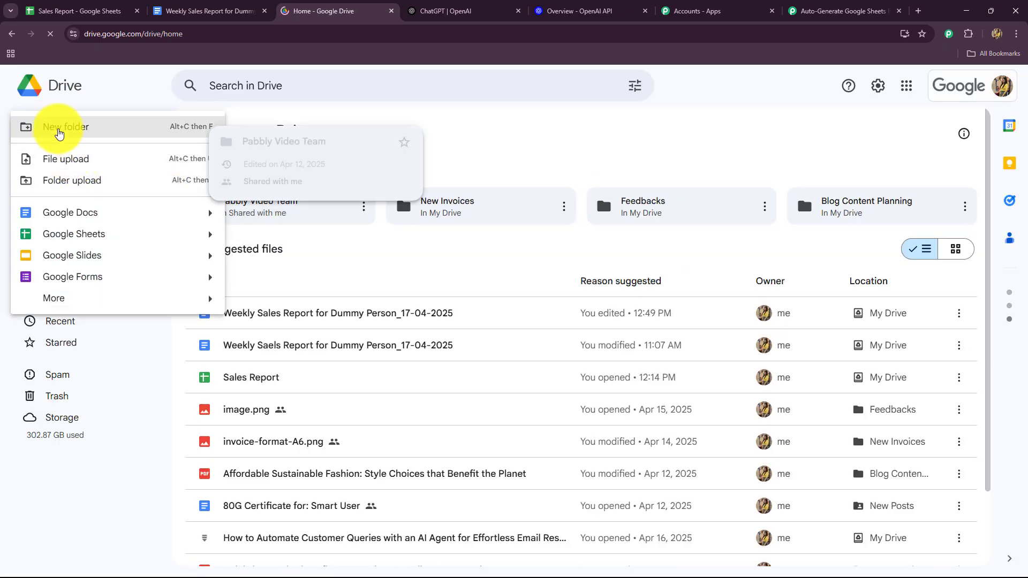
left_click(57, 131)
key("BackSpace")
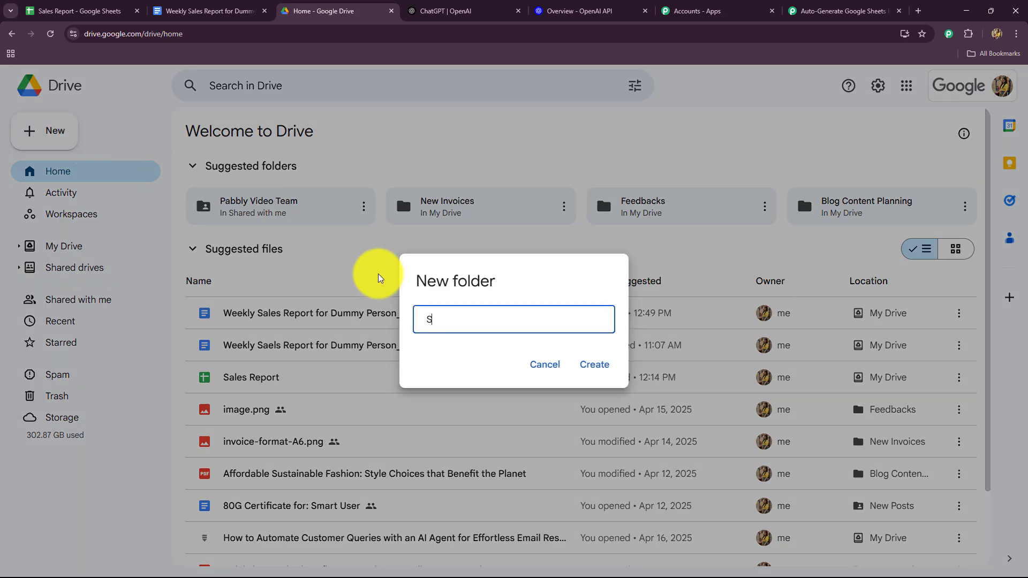
type("Se")
key("BackSpace")
key("BackSpace")
type("Weekly Sales Report")
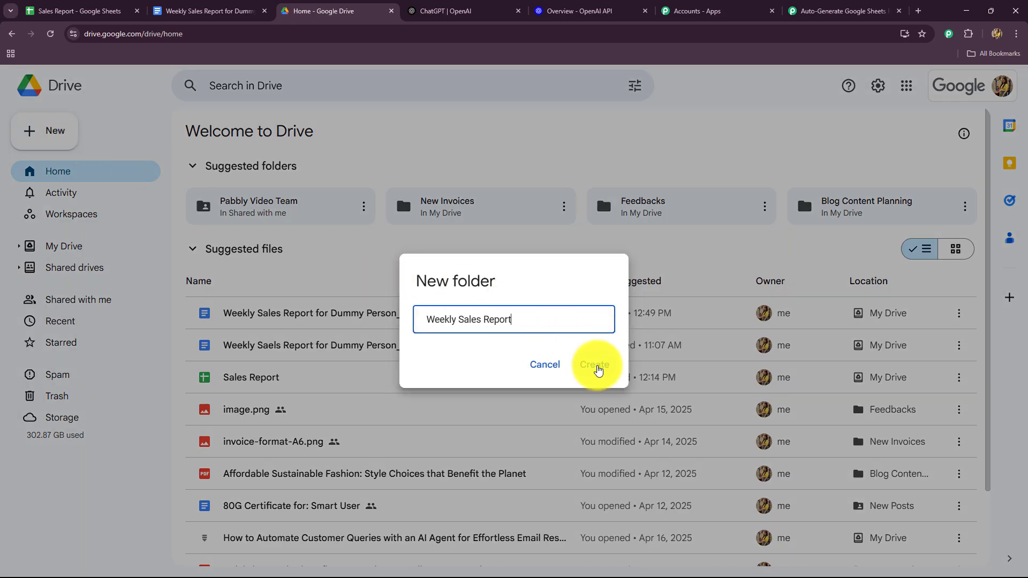
left_click(594, 366)
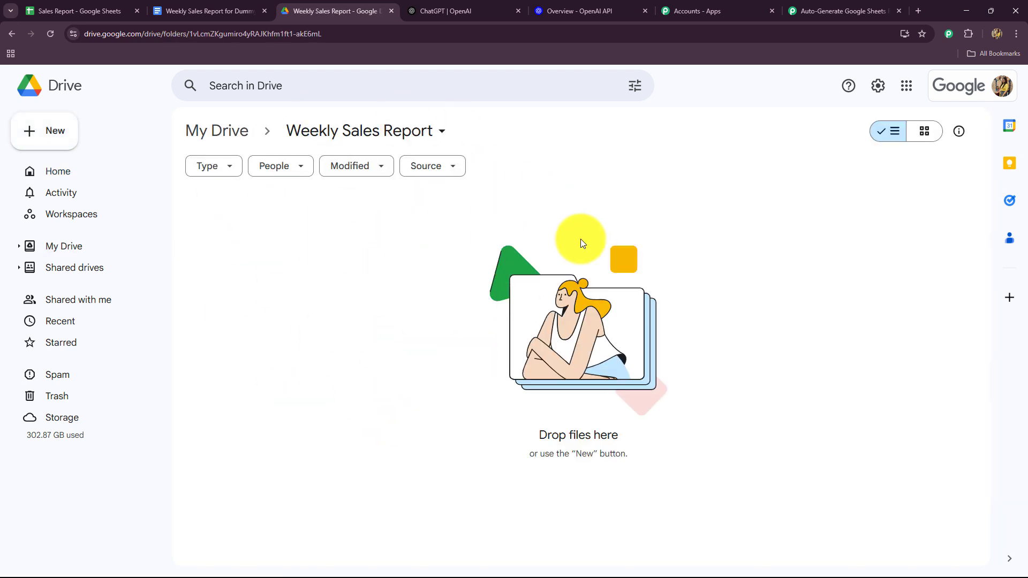
Step: Back in Pabbly Connect, add a Google Drive action with the event Share a File With Anyone, using the existing connection Google Drive #45
left_click(837, 9)
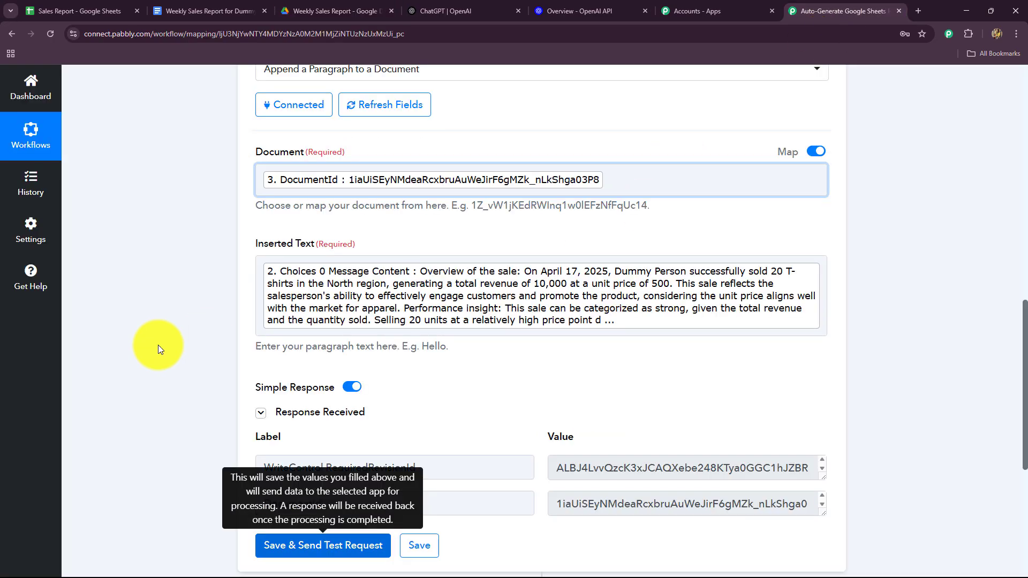
scroll(158, 345, "down", 5)
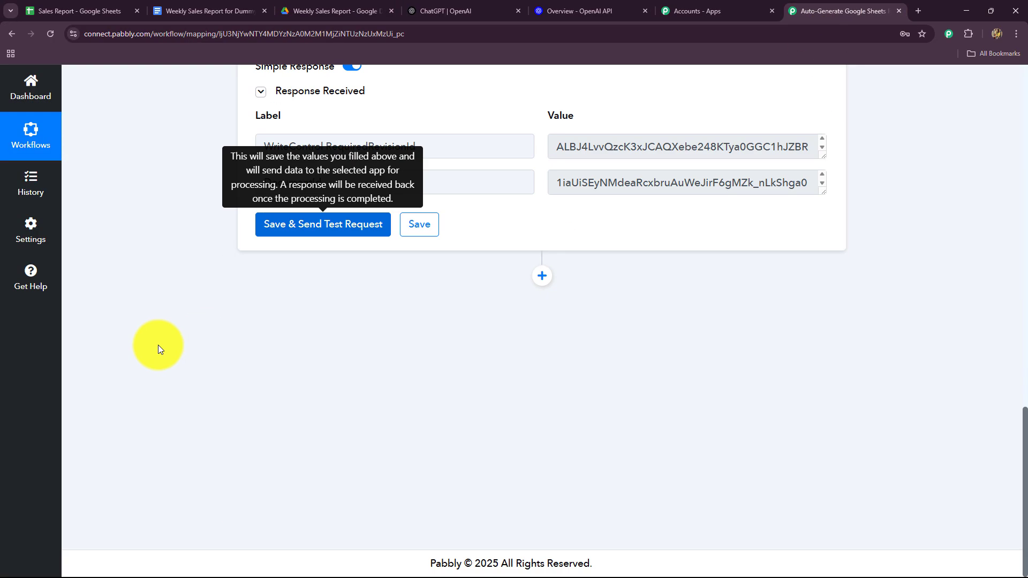
left_click(544, 278)
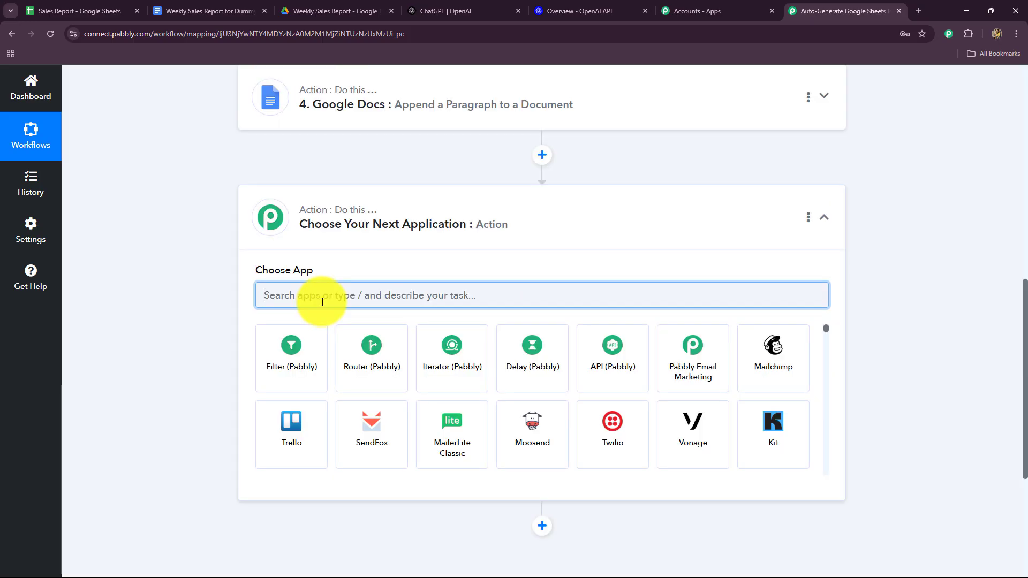
type("Goo")
left_click(297, 364)
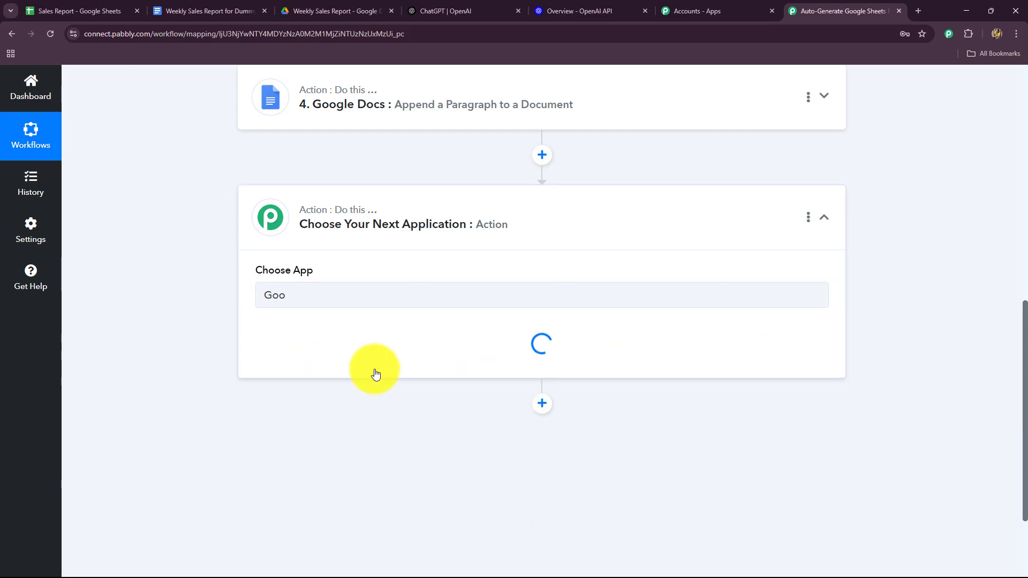
left_click(337, 4)
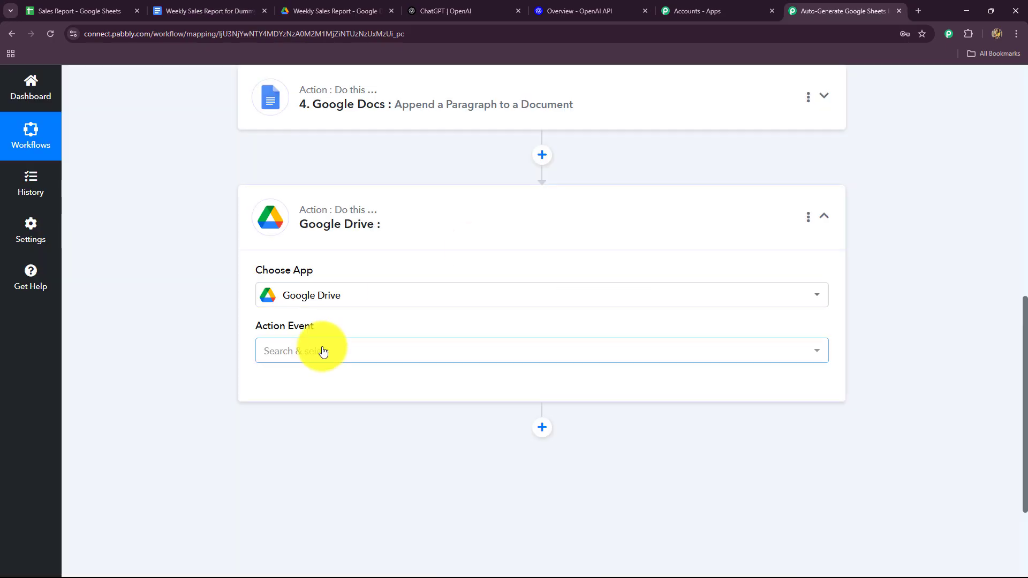
left_click(304, 361)
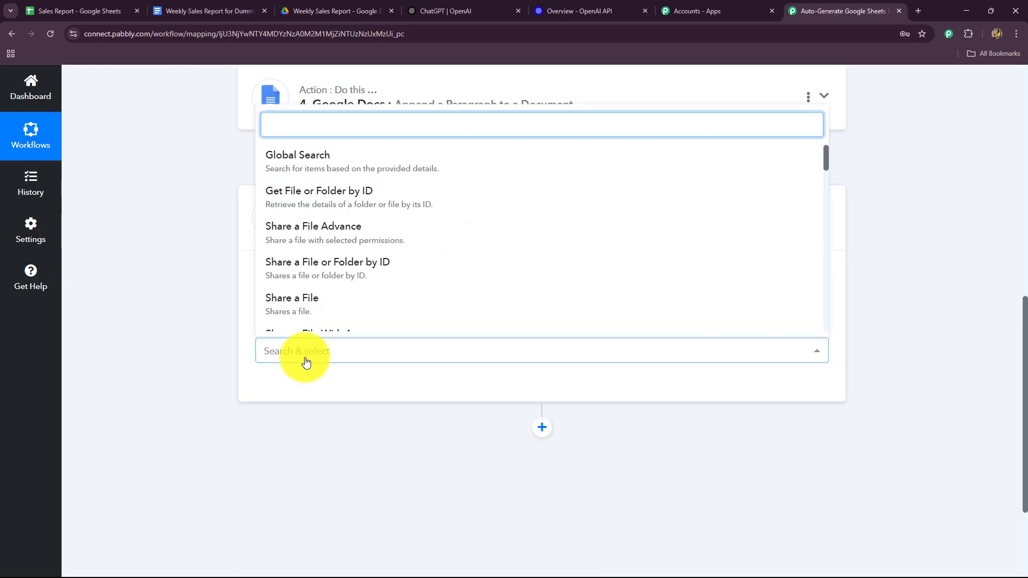
scroll(317, 224, "down", 2)
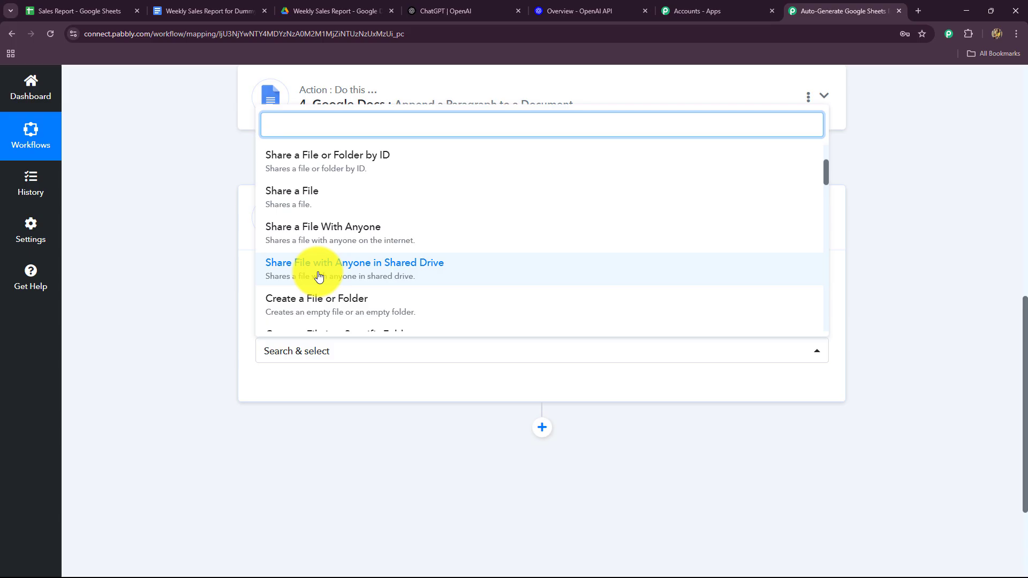
left_click(332, 248)
left_click(281, 386)
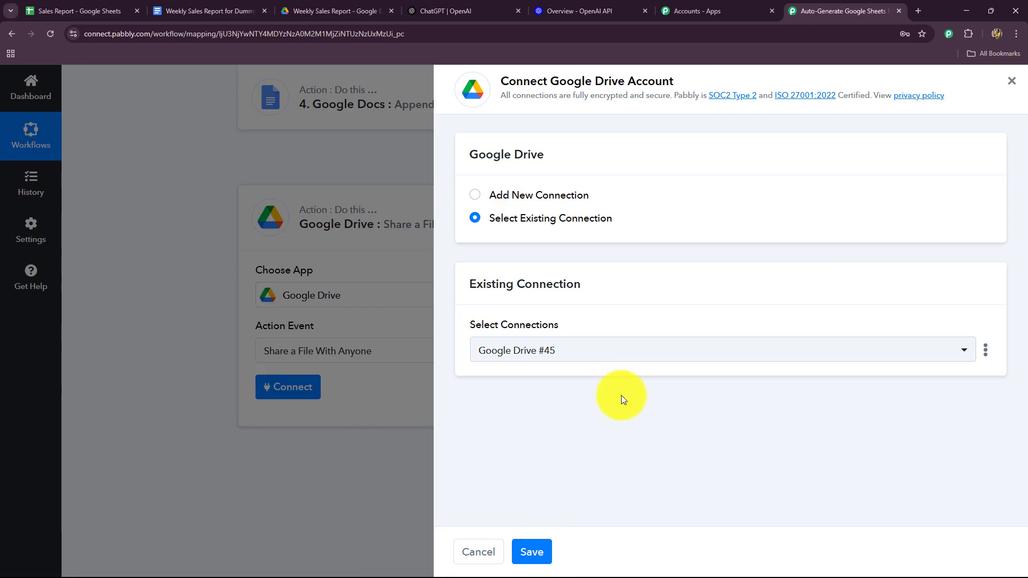
left_click(532, 552)
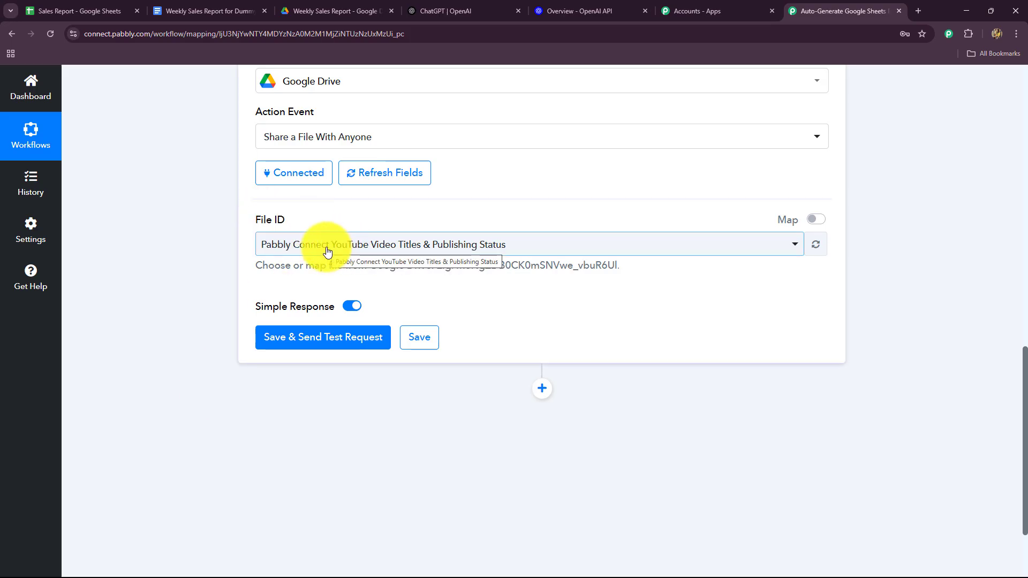
Step: Map the File ID to the DocumentId from the Append a Paragraph to a Document step and save with a test request
left_click(815, 219)
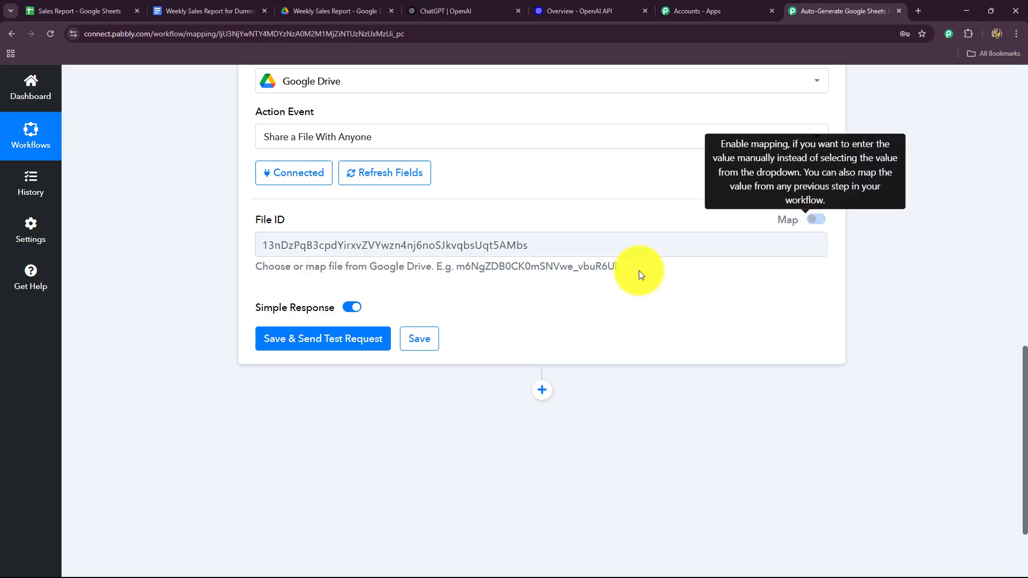
double_click(482, 248)
key("BackSpace")
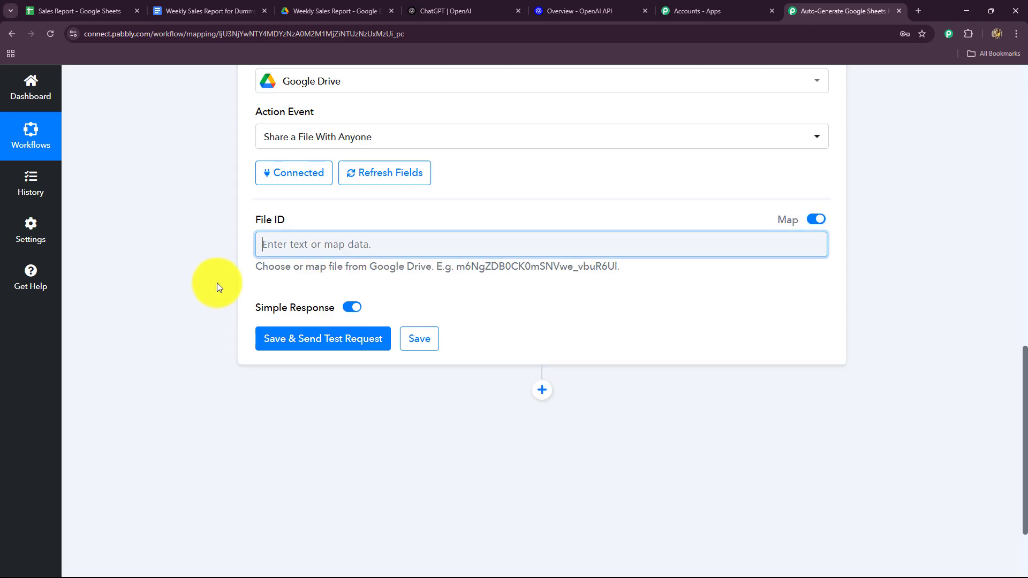
left_click(303, 247)
left_click(340, 368)
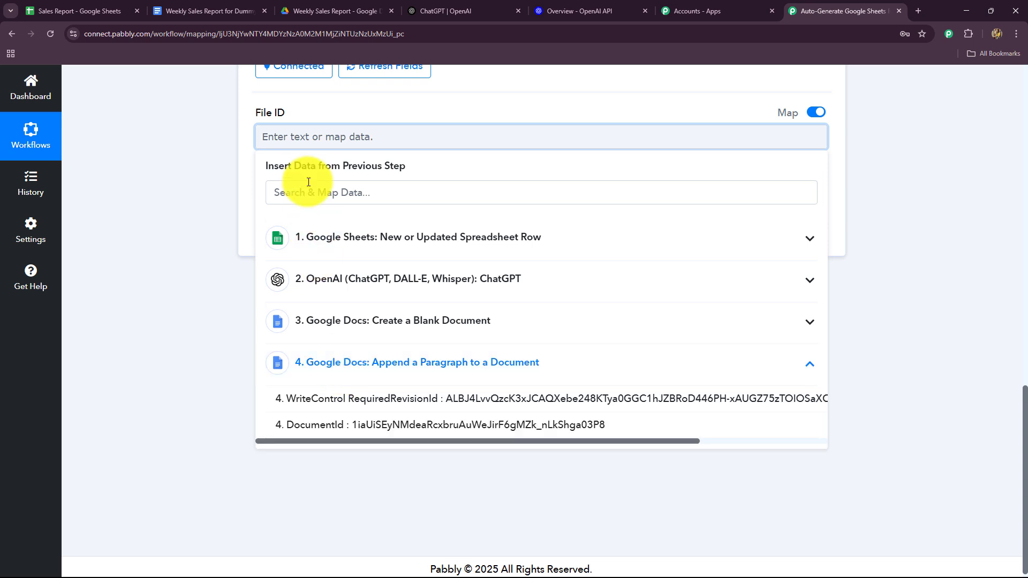
left_click(321, 425)
left_click(179, 269)
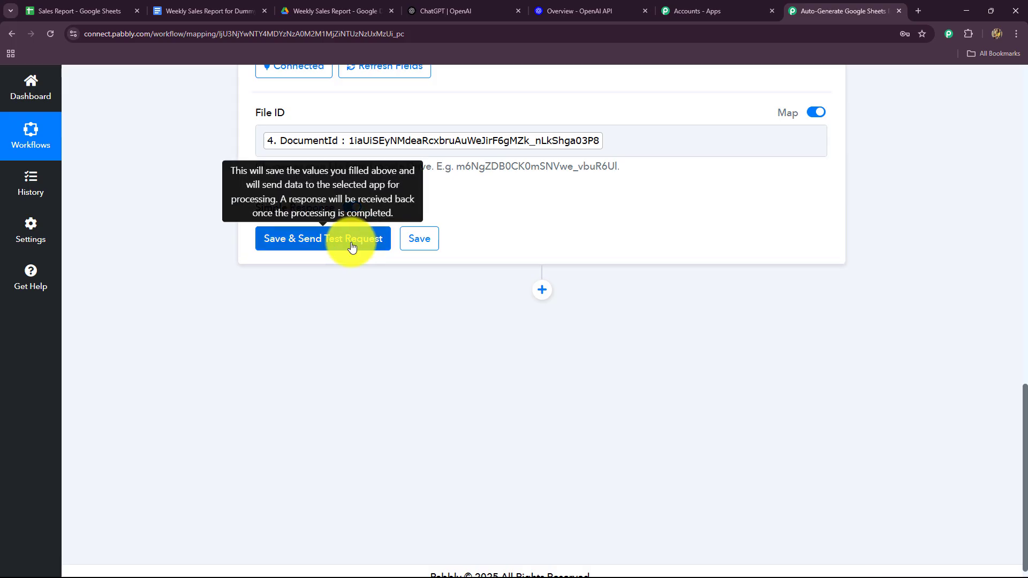
left_click(351, 245)
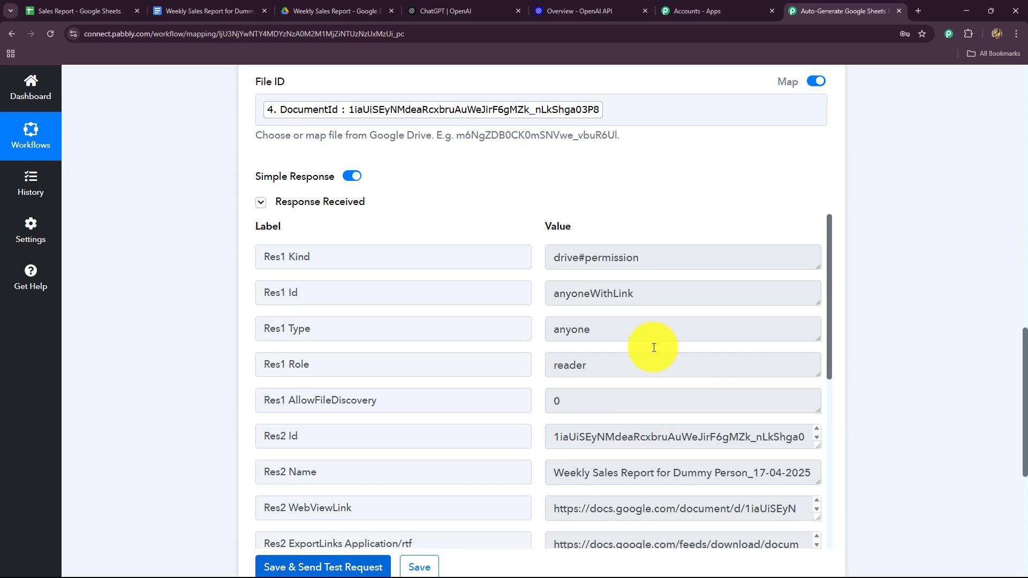
Step: Examine the sharing permission values and the export links in the Share a File With Anyone response
left_click(651, 256)
left_click(657, 293)
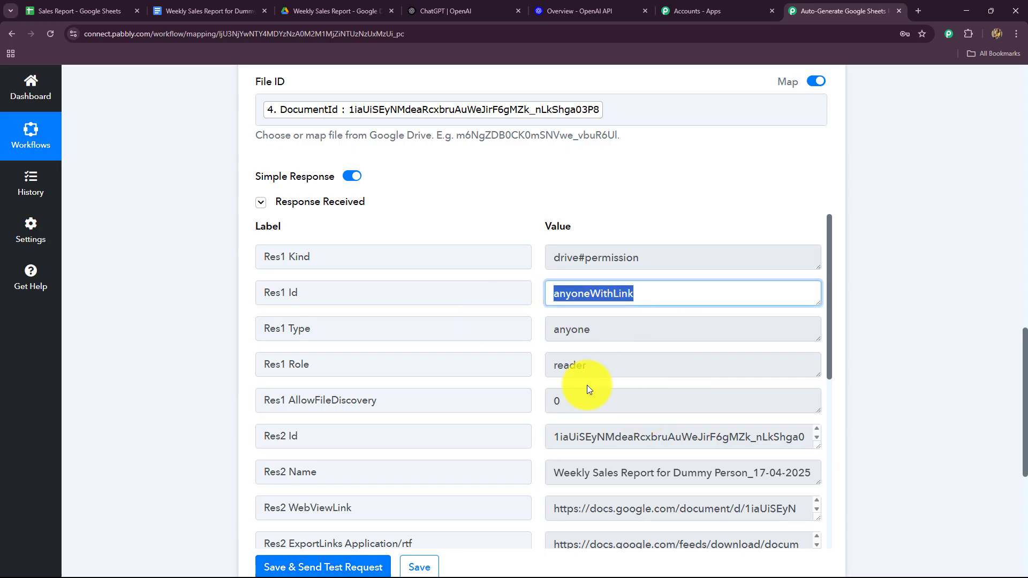
scroll(587, 384, "down", 1)
scroll(628, 458, "down", 1)
scroll(628, 458, "down", 2)
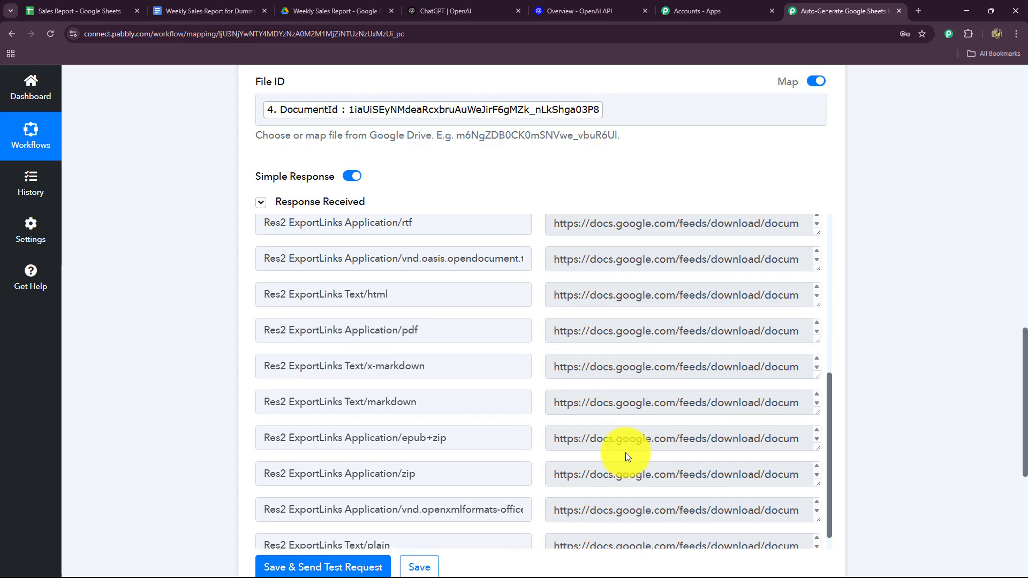
left_click(626, 450)
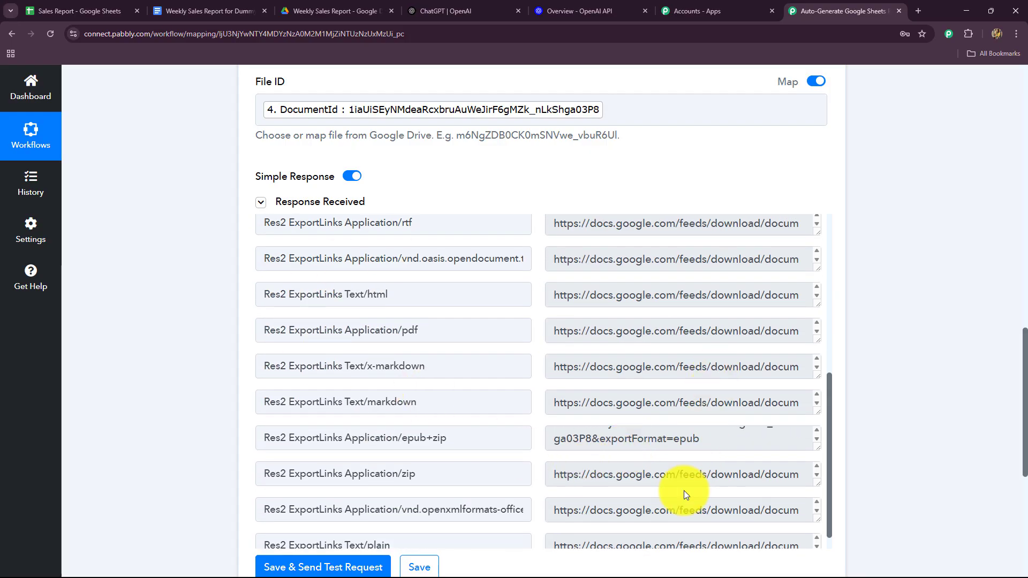
scroll(681, 488, "down", 1)
scroll(645, 500, "up", 2)
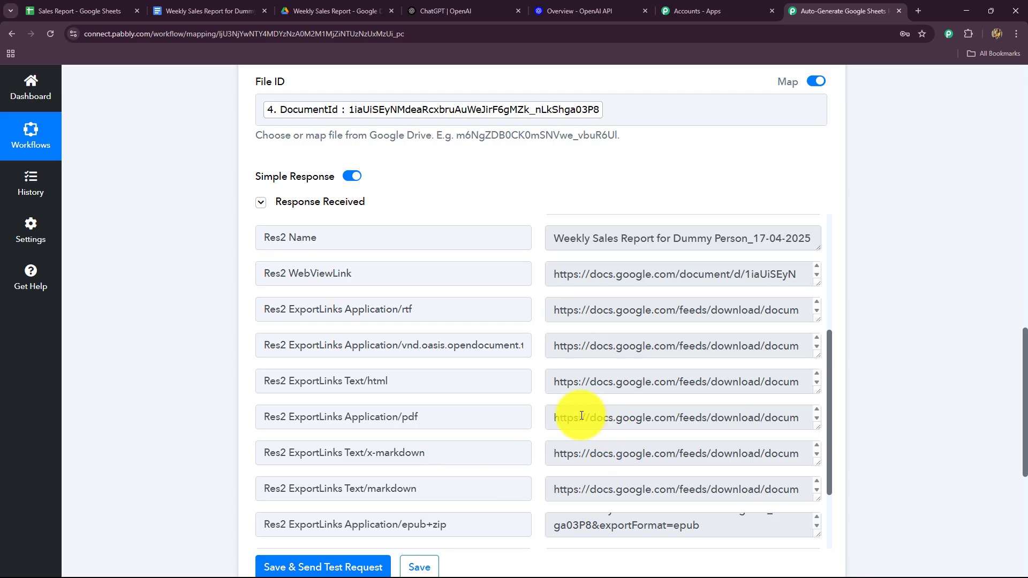
Step: Add a Google Drive action with the event Upload a File, using the existing connection Google Drive #45
left_click_drag(554, 417, 806, 415)
scroll(917, 397, "down", 5)
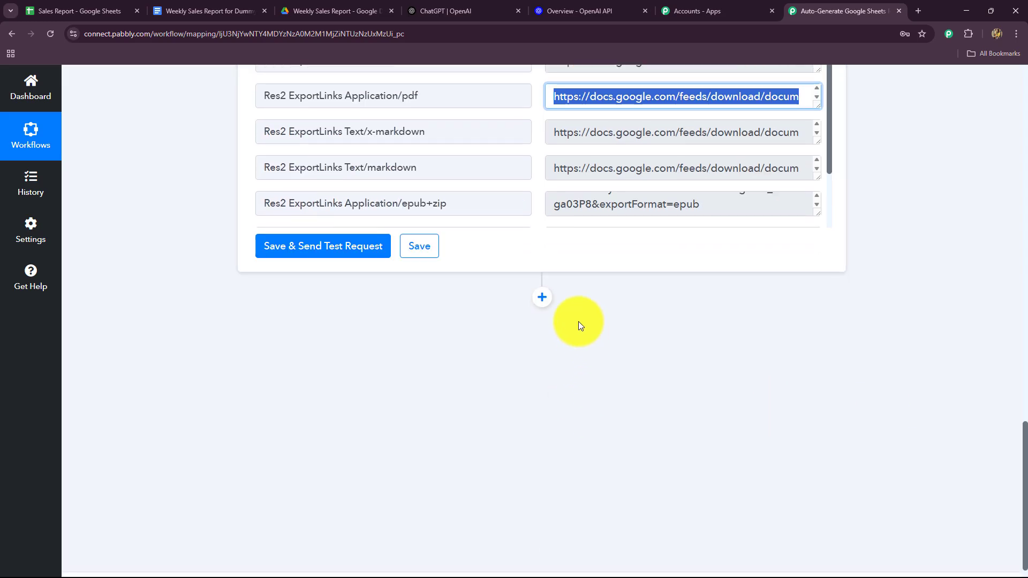
left_click(542, 297)
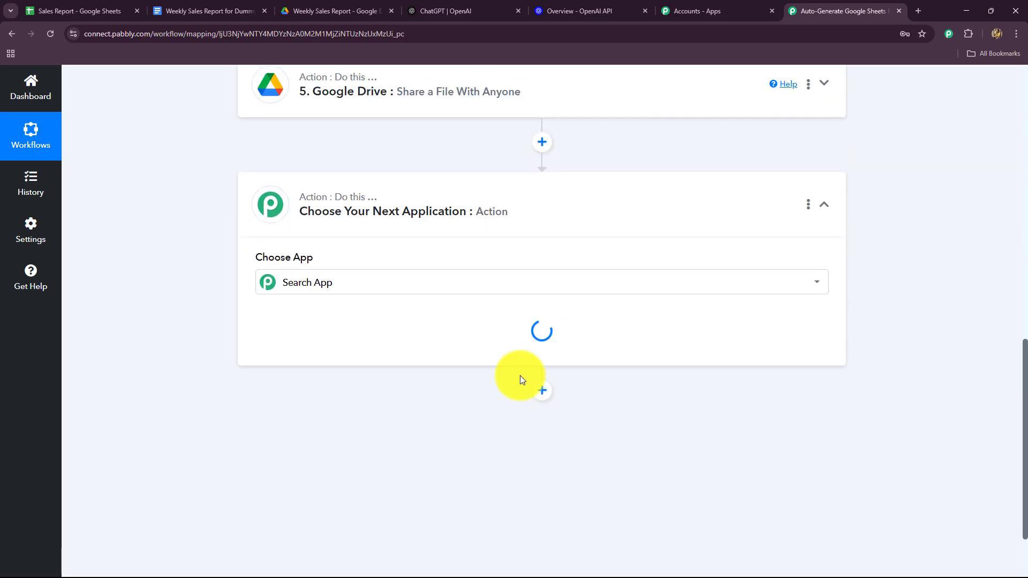
left_click(320, 300)
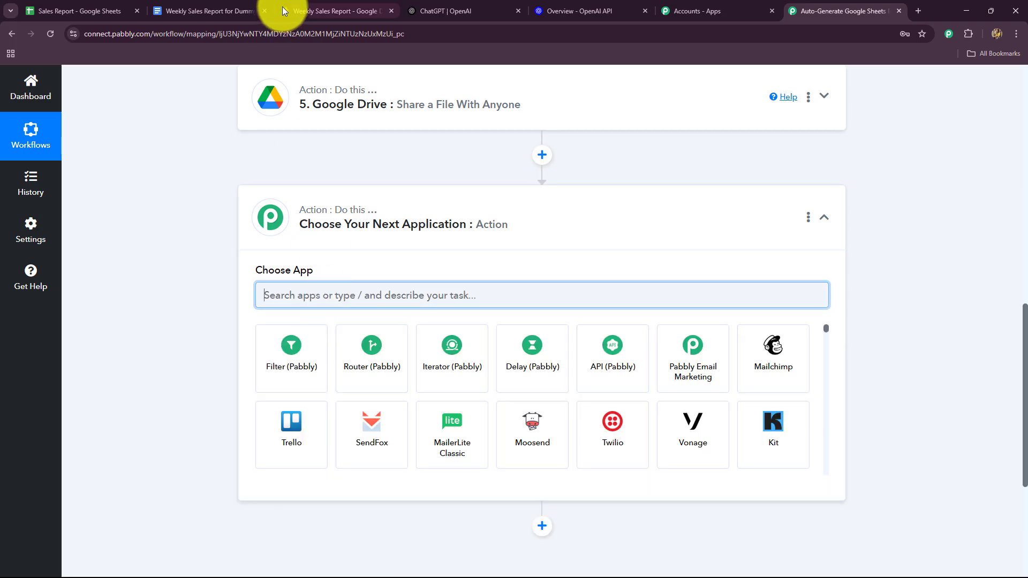
type("goo")
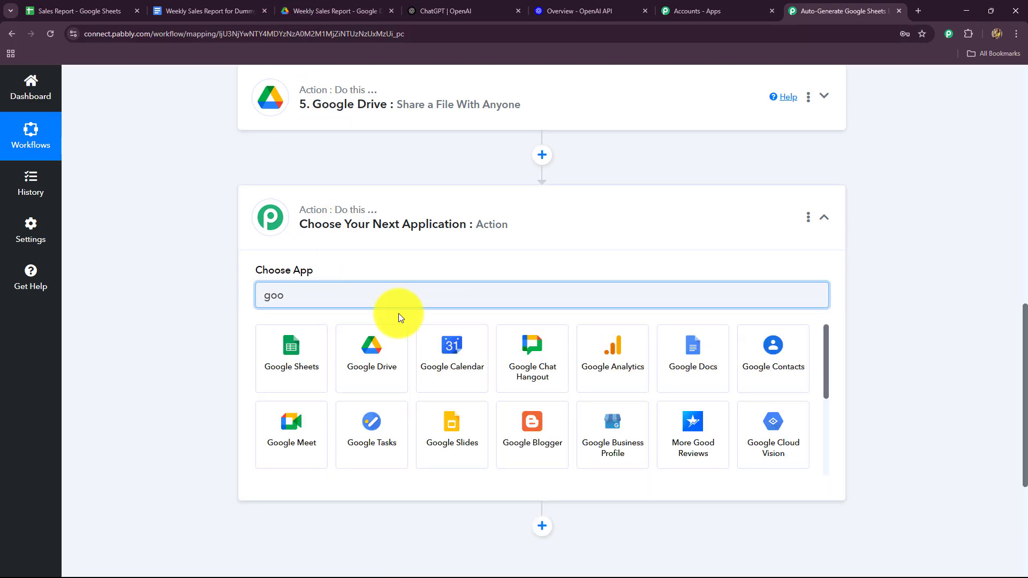
left_click(393, 381)
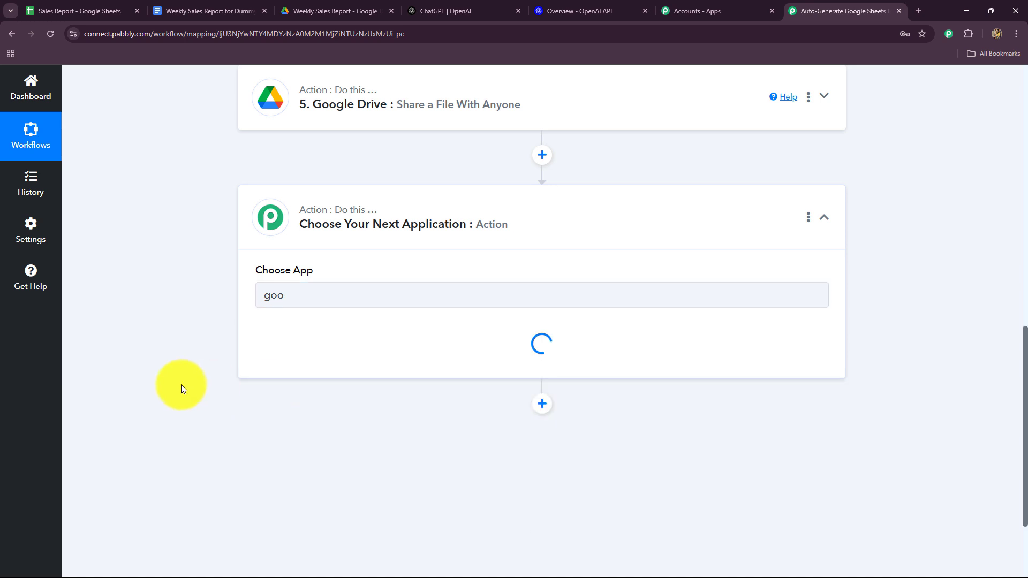
left_click(284, 352)
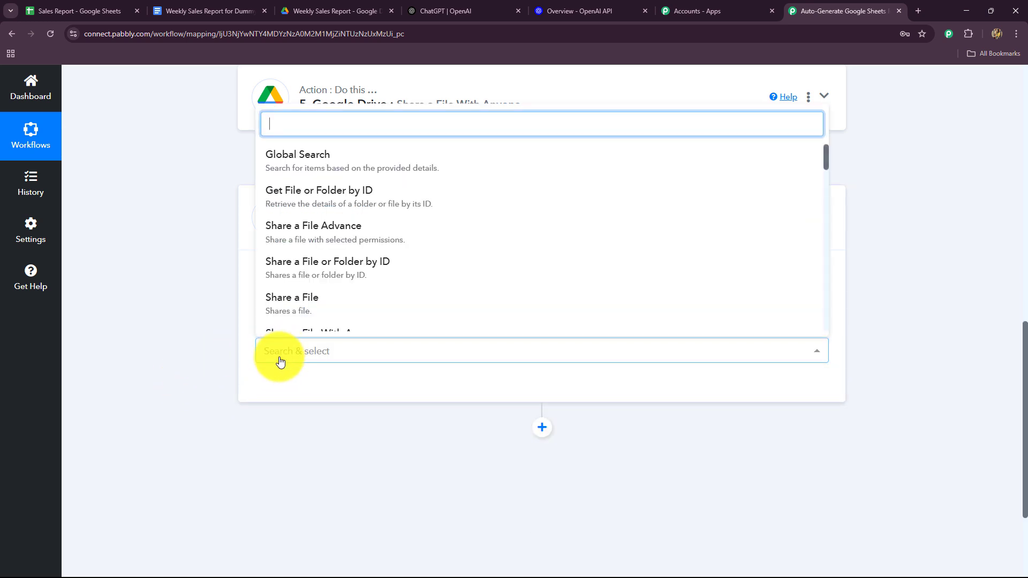
scroll(308, 264, "down", 2)
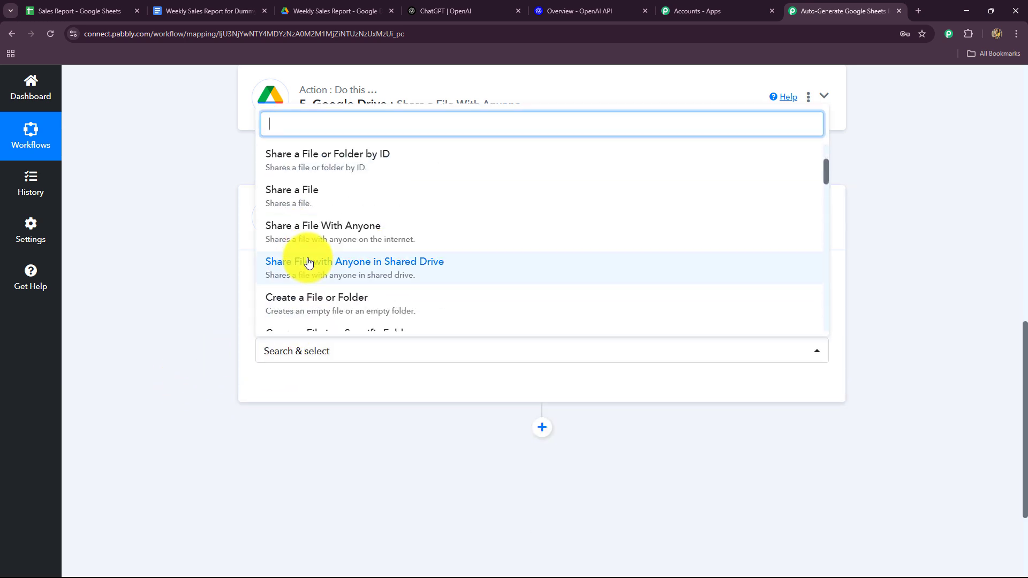
type("upl")
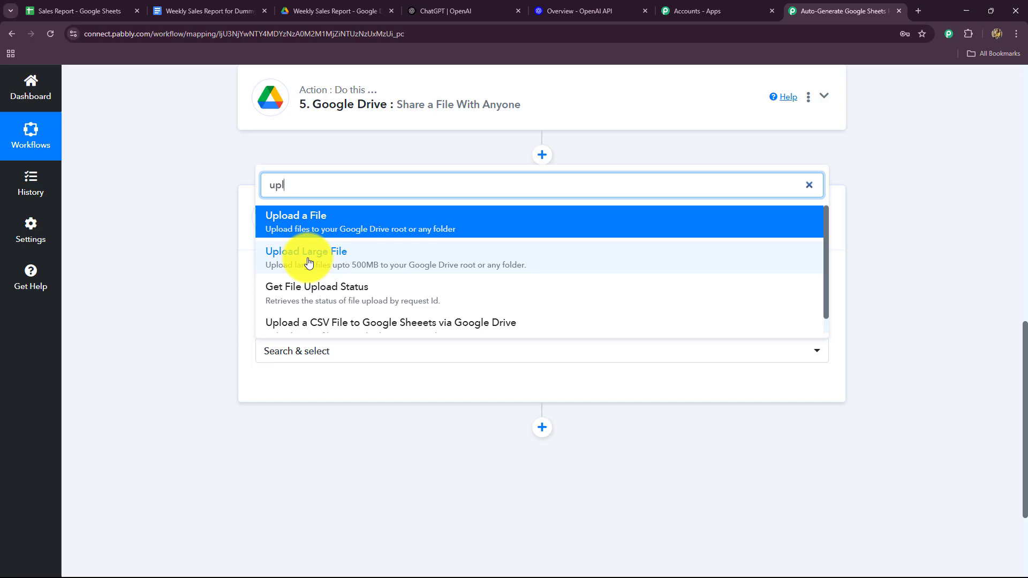
left_click(343, 226)
left_click(305, 390)
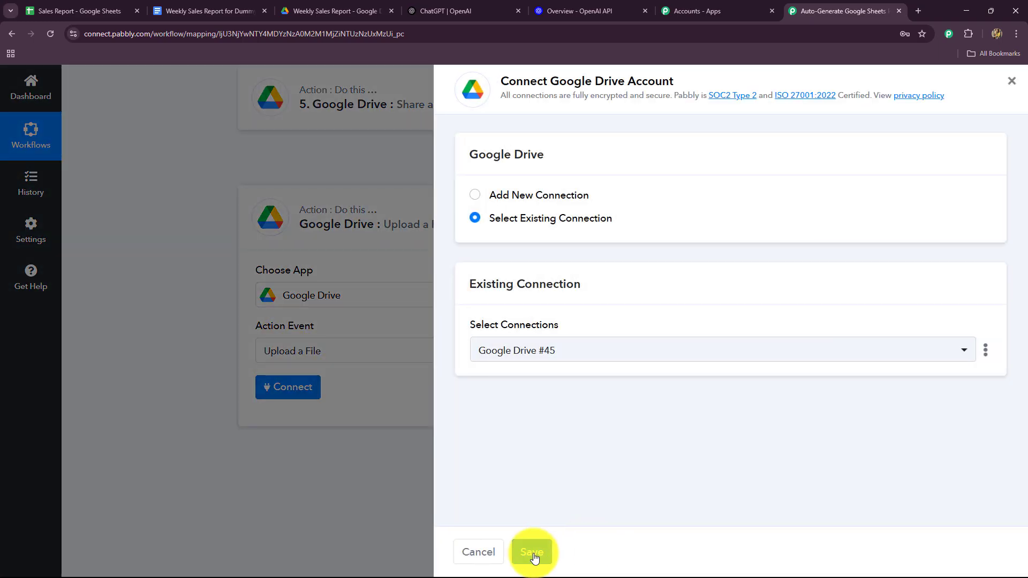
left_click(532, 553)
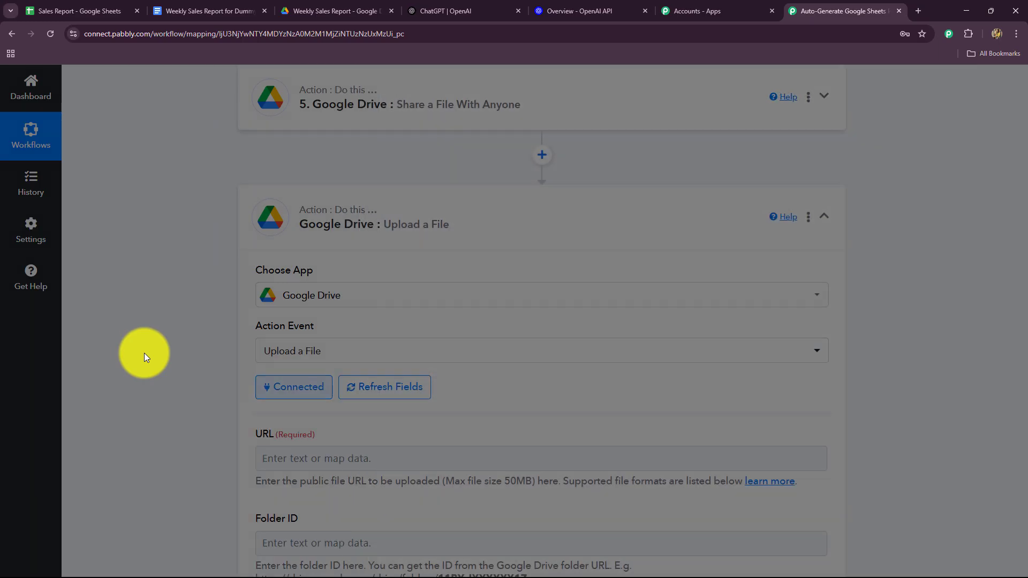
Step: Map the upload URL to Res2 ExportLinks Application/pdf from the Share a File With Anyone step
scroll(145, 351, "down", 4)
left_click(264, 241)
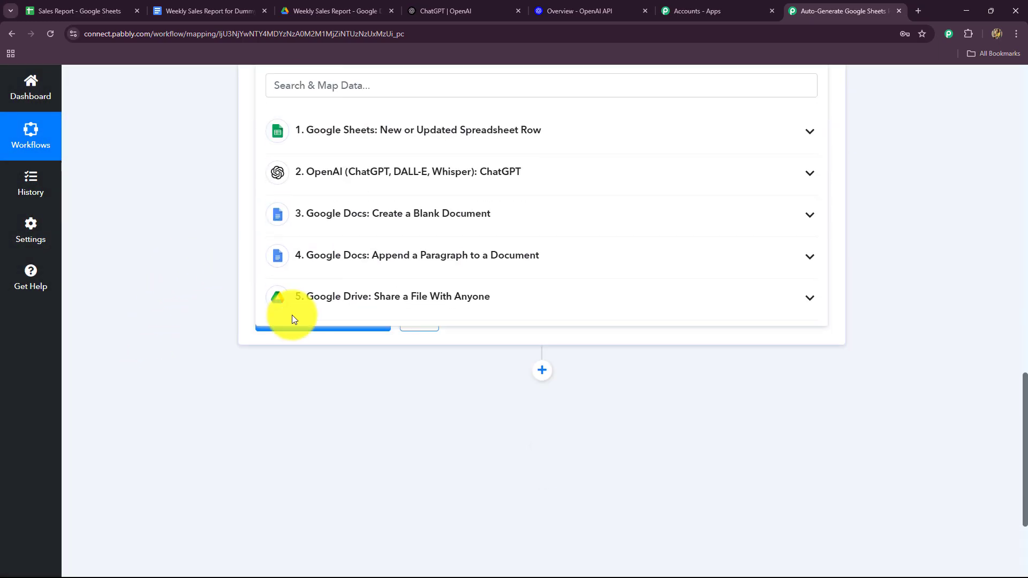
left_click(355, 298)
scroll(364, 428, "down", 3)
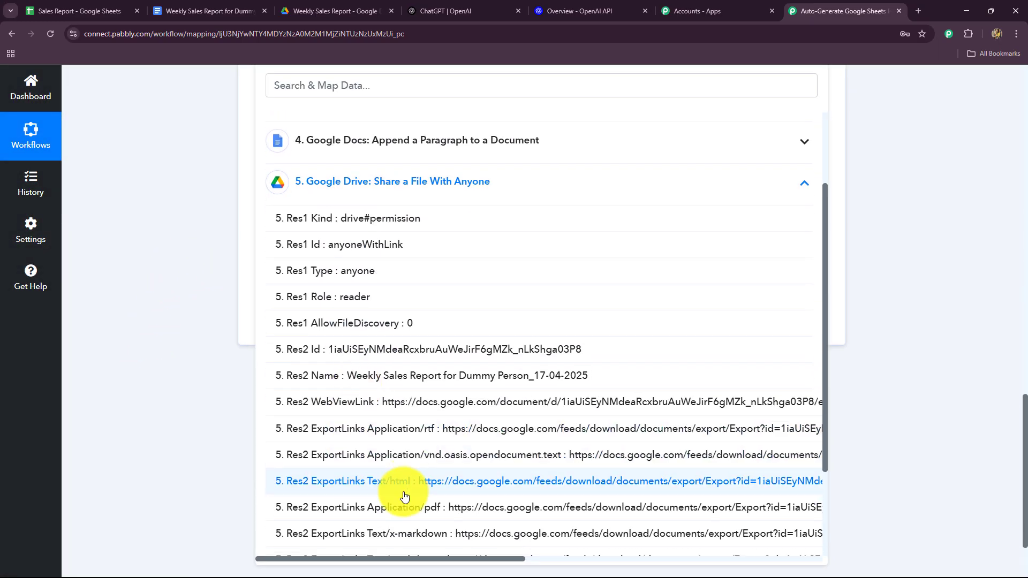
scroll(407, 488, "down", 1)
left_click(436, 475)
left_click(210, 273)
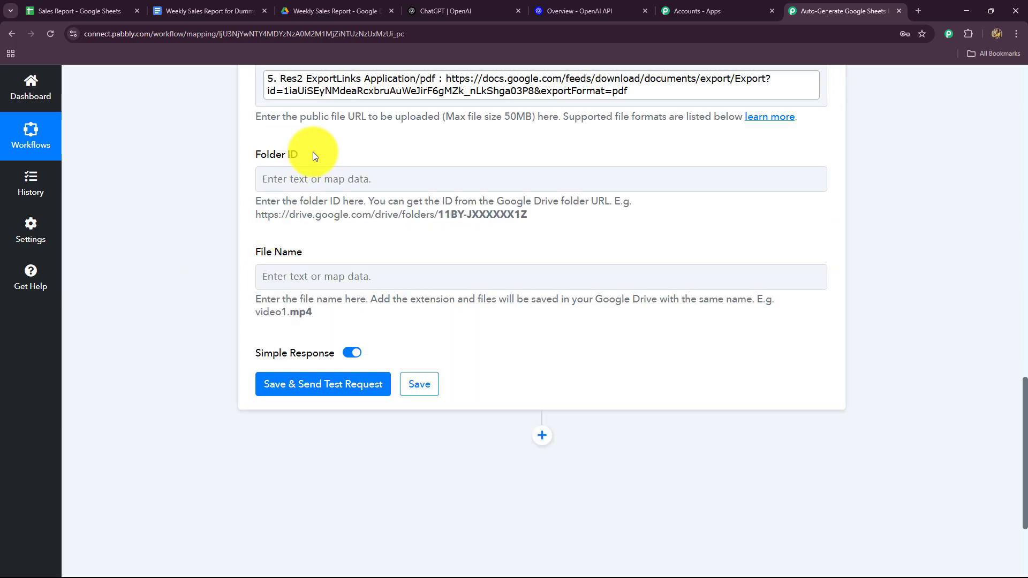
Step: Copy the Weekly Sales Report folder's ID from its Google Drive URL and paste it as the Folder ID in Pabbly Connect
left_click(324, 9)
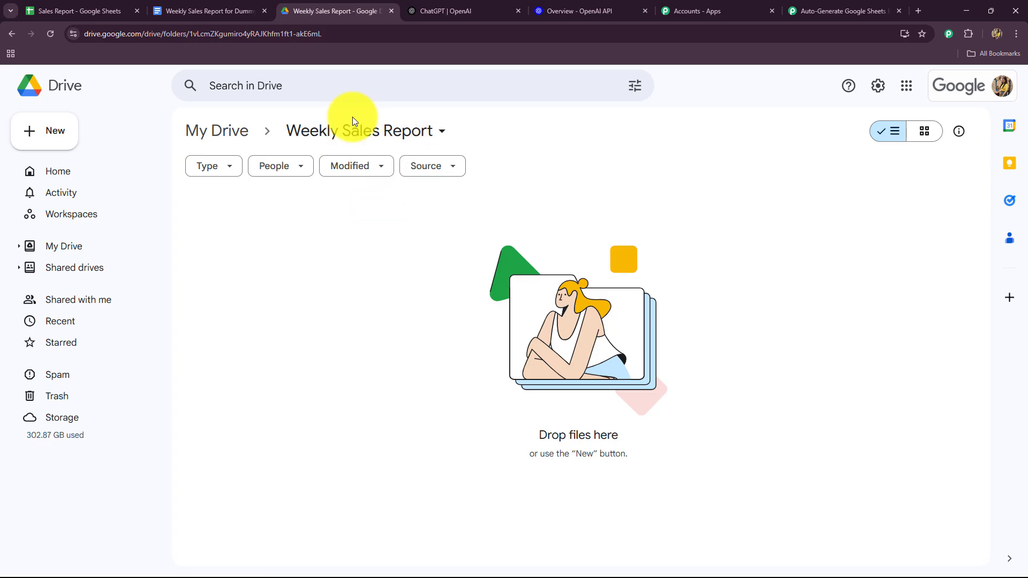
left_click(334, 32)
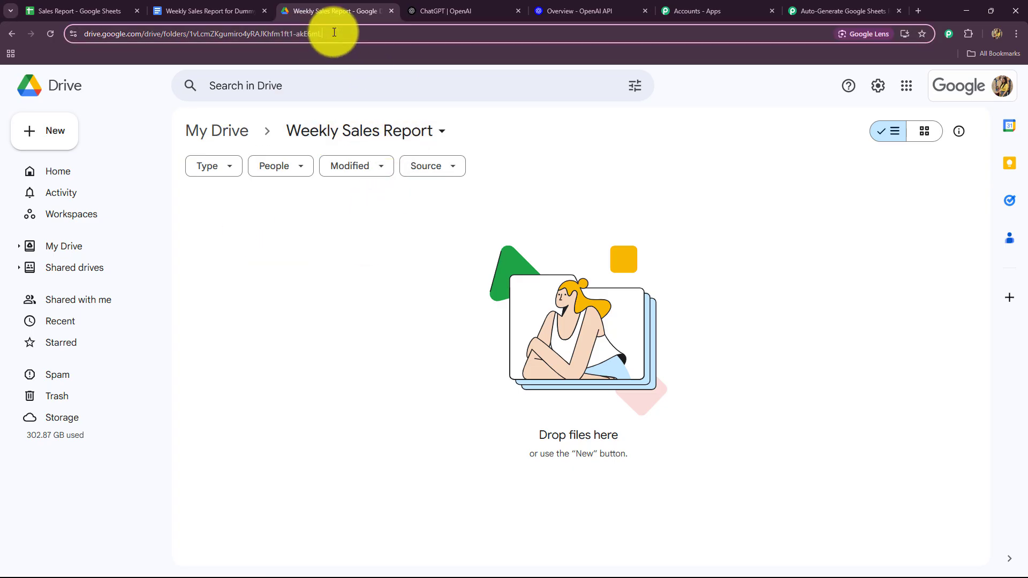
left_click(214, 35)
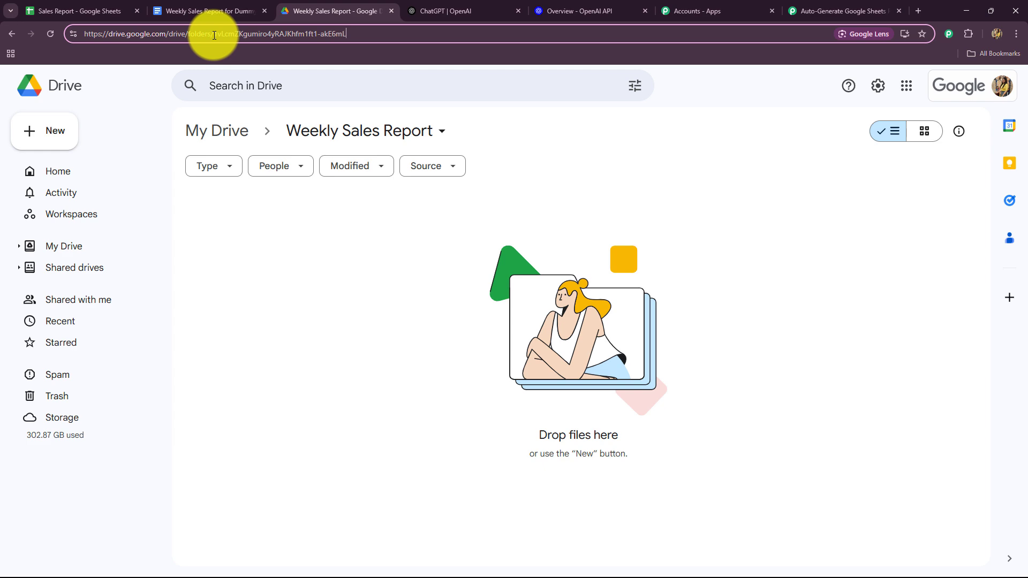
left_click_drag(215, 34, 393, 47)
key("ctrl+c")
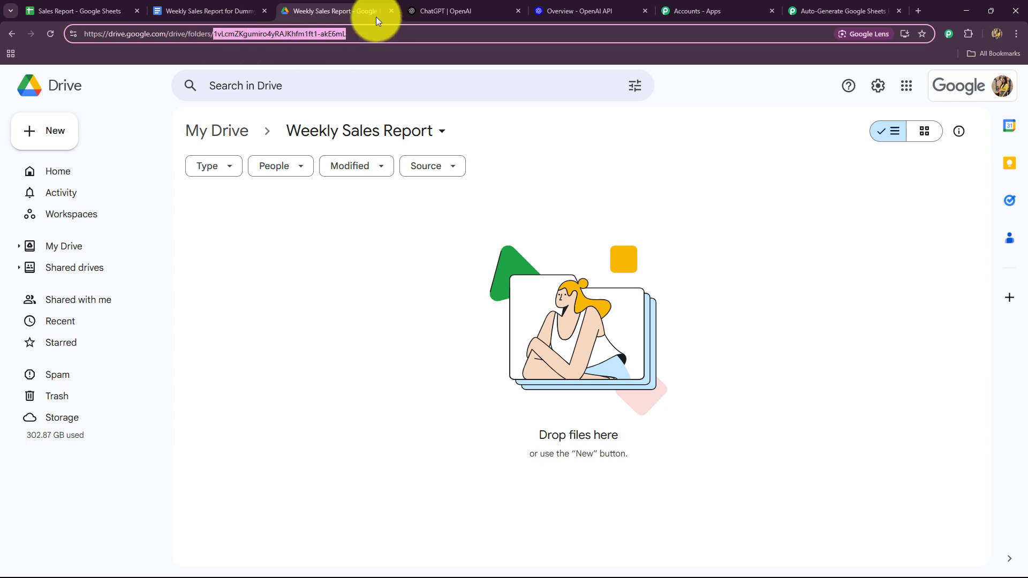
left_click(819, 10)
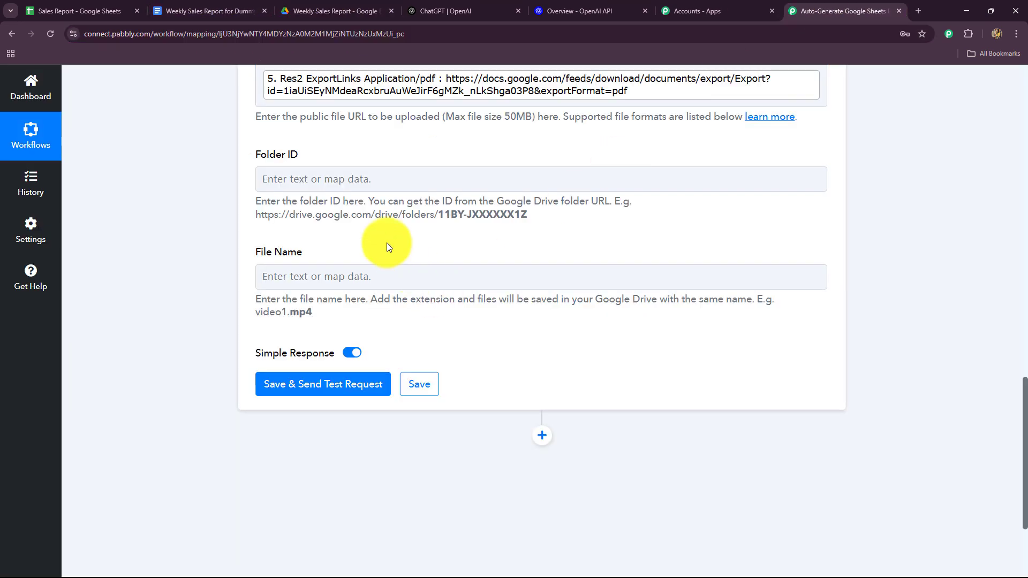
left_click(336, 177)
key("ctrl+v")
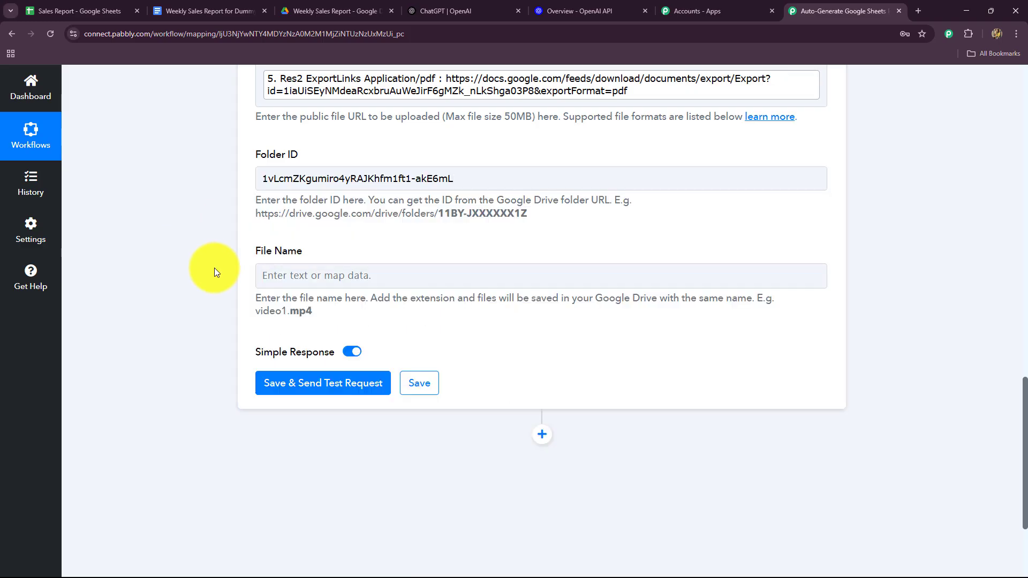
Step: Map the File Name to Res2 Name from the Share a File With Anyone step and save with a test request
left_click(333, 286)
scroll(315, 322, "down", 2)
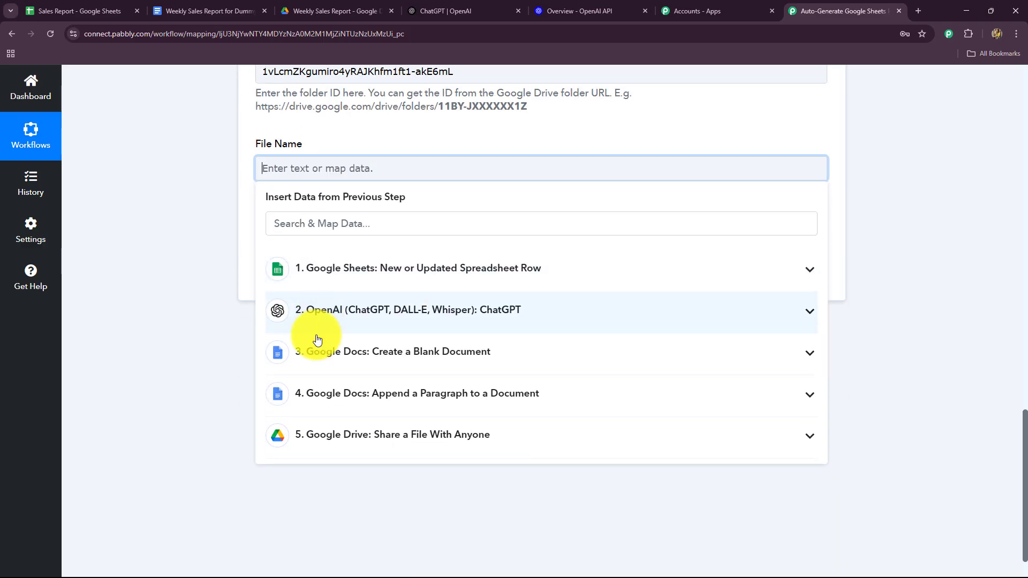
left_click(360, 449)
scroll(350, 444, "down", 4)
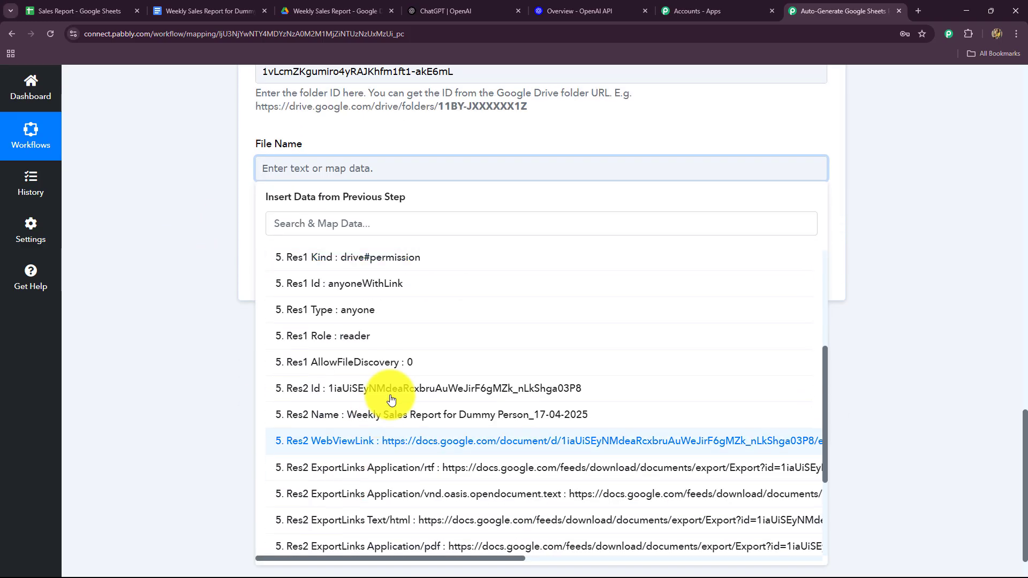
left_click(360, 415)
left_click(245, 321)
left_click(321, 288)
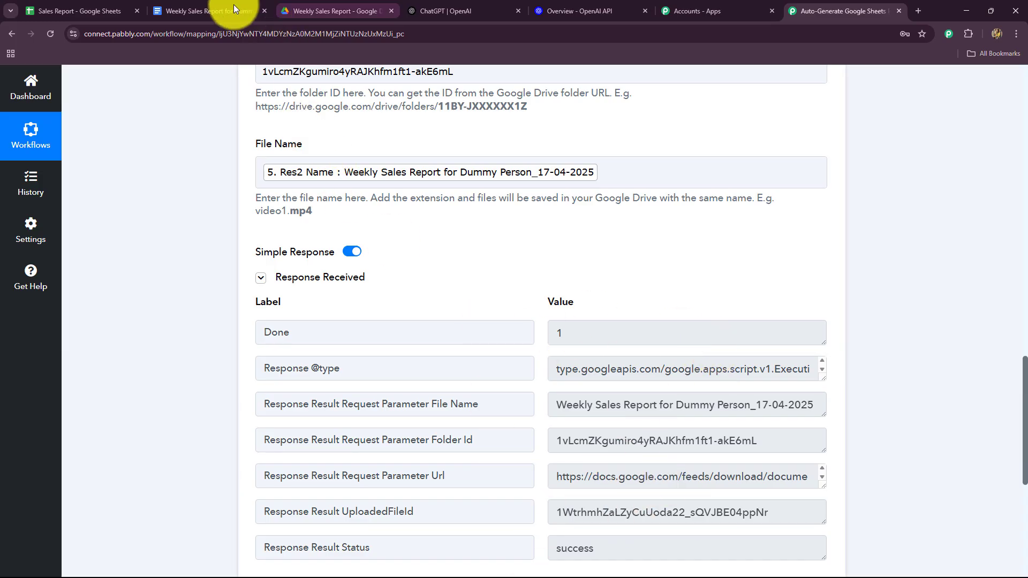
Step: Switch to Google Drive and preview the uploaded PDF in the Weekly Sales Report folder, checking the report text
left_click(330, 10)
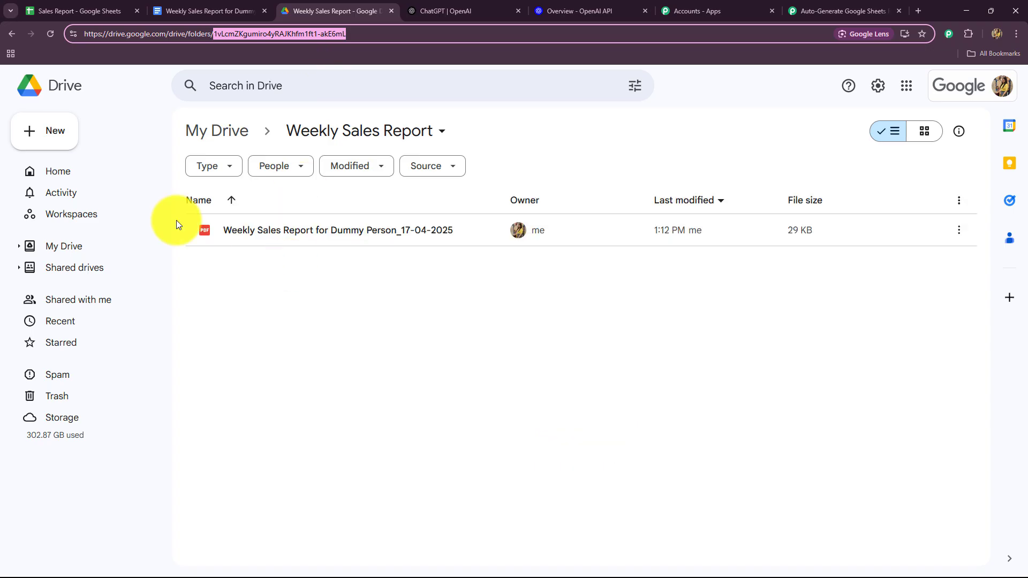
double_click(374, 231)
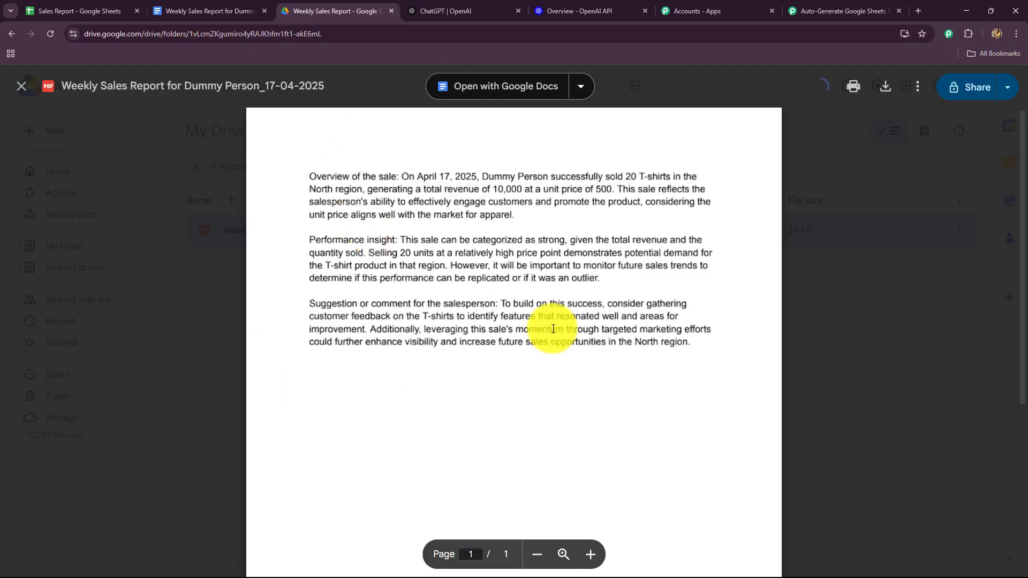
left_click(26, 89)
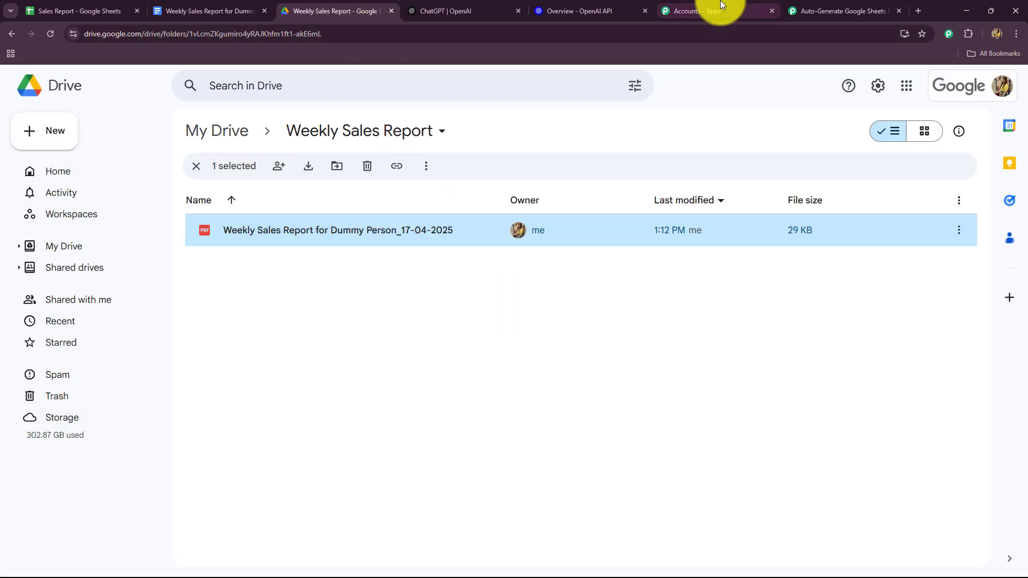
Step: Back in Pabbly Connect, review the workflow's sequence of steps from the Google Sheets trigger to the Google Drive upload
left_click(835, 11)
scroll(900, 272, "up", 1)
scroll(900, 272, "up", 10)
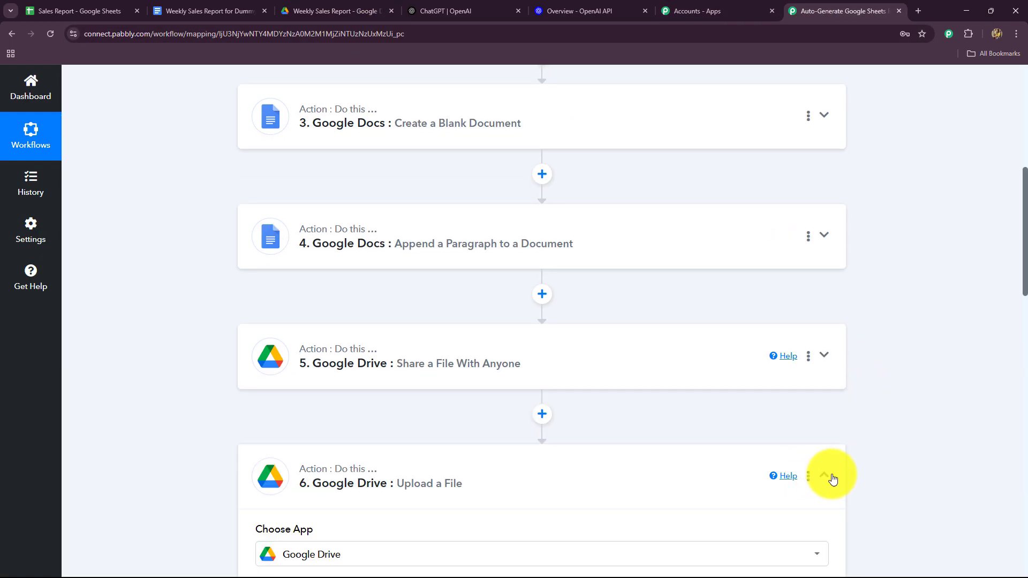
scroll(914, 458, "up", 4)
scroll(914, 458, "up", 2)
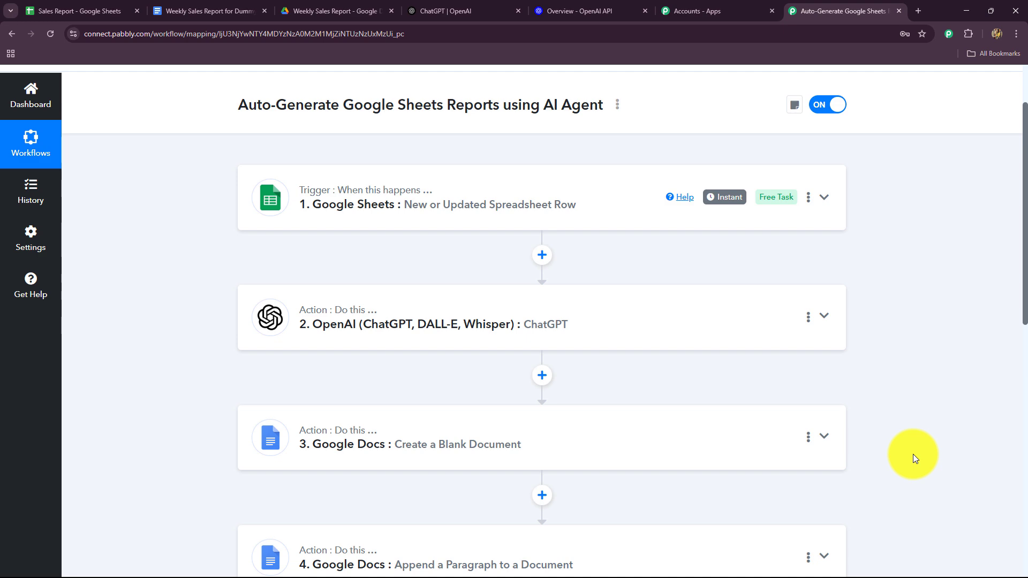
scroll(913, 454, "down", 2)
scroll(914, 454, "up", 4)
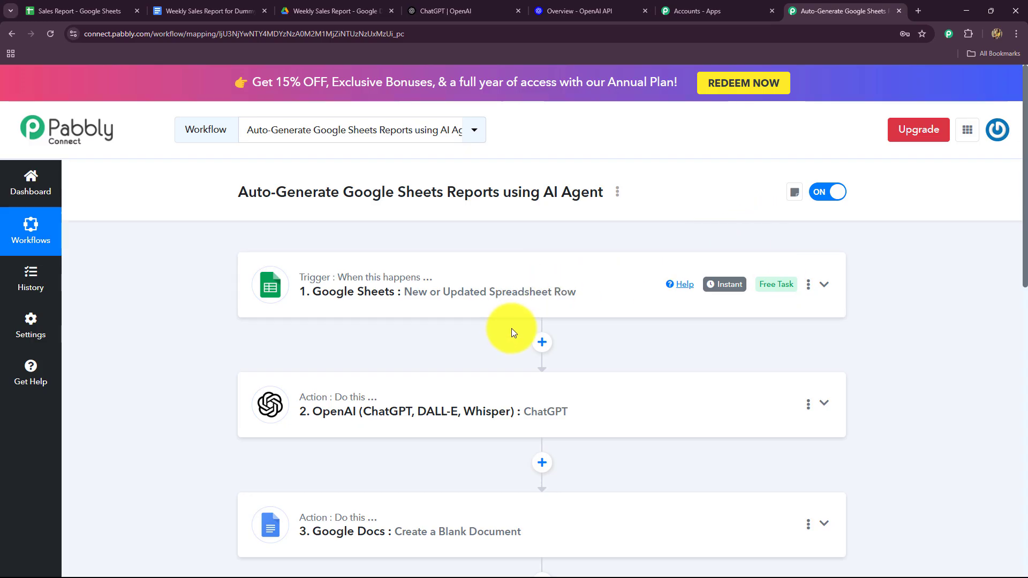
Step: Switch to the Sales Report sheet and enter date 17-04-2025, salesperson New Person and region South in row 3
left_click(44, 13)
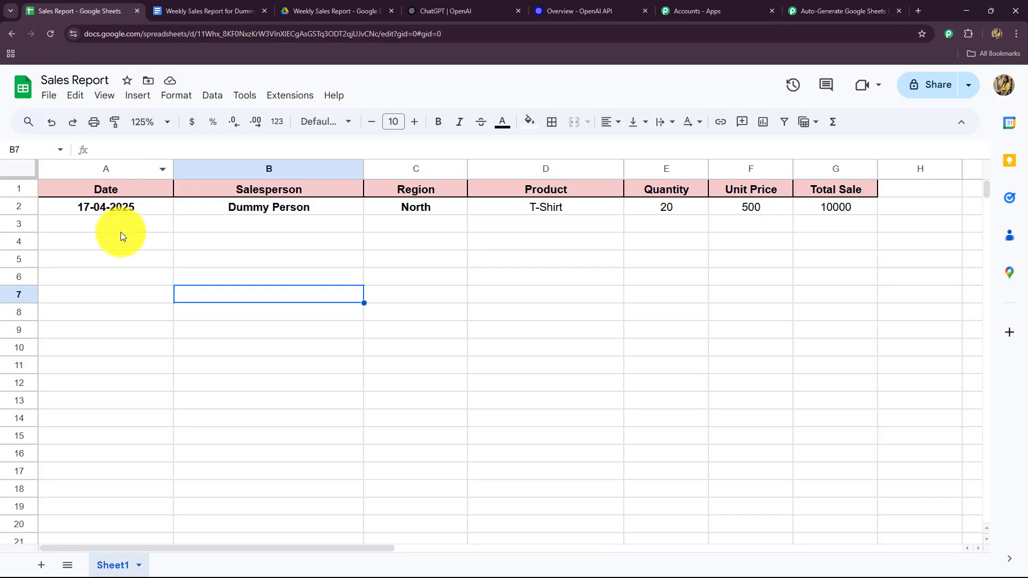
left_click(97, 224)
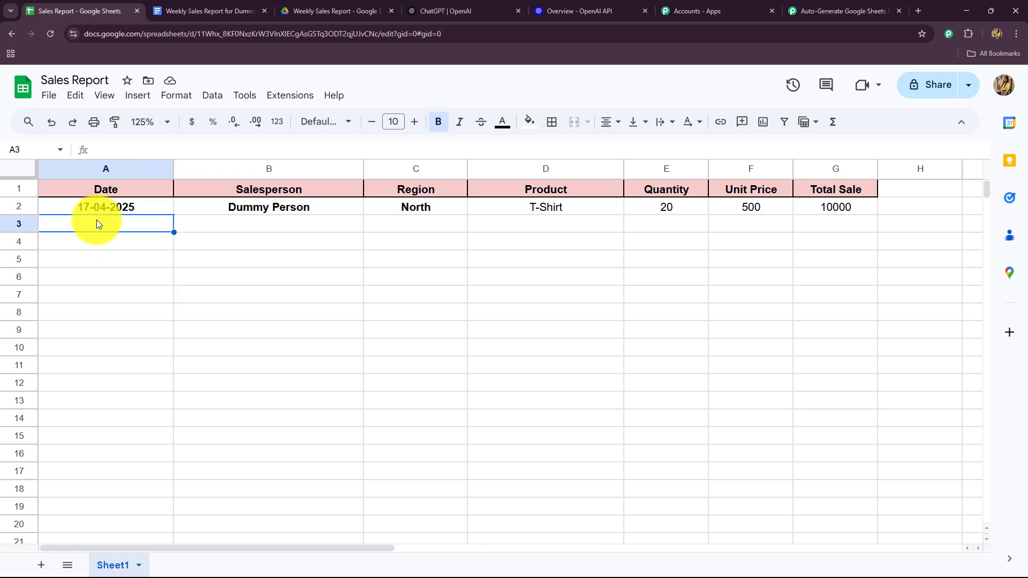
type("18")
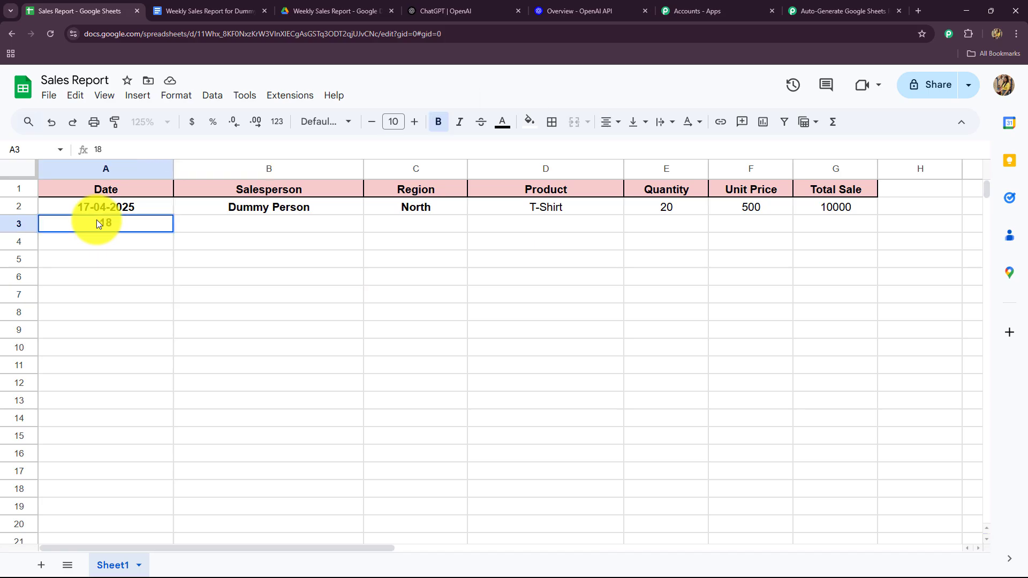
key("BackSpace")
type("7-04-2025")
left_click(217, 223)
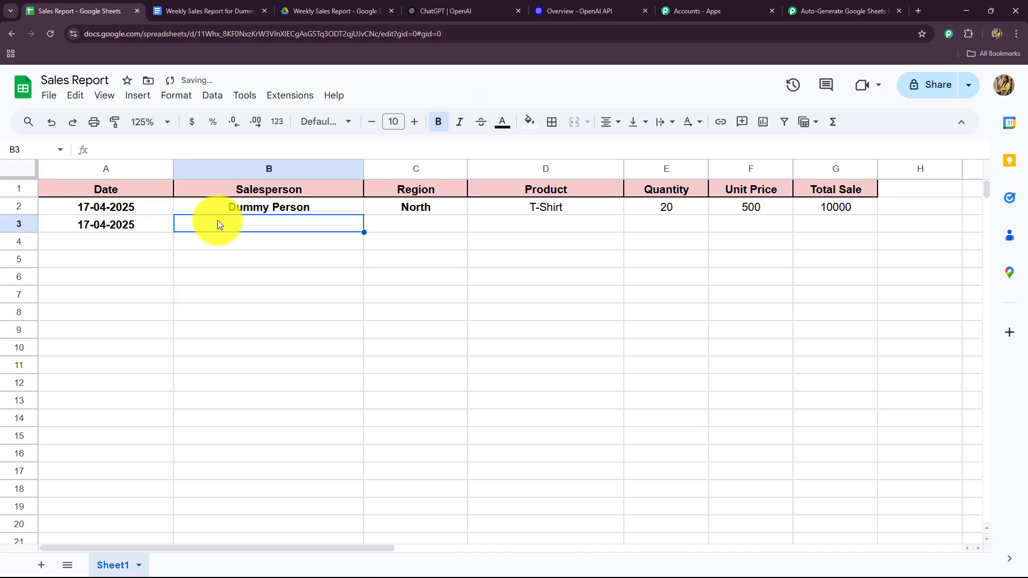
type("New Person")
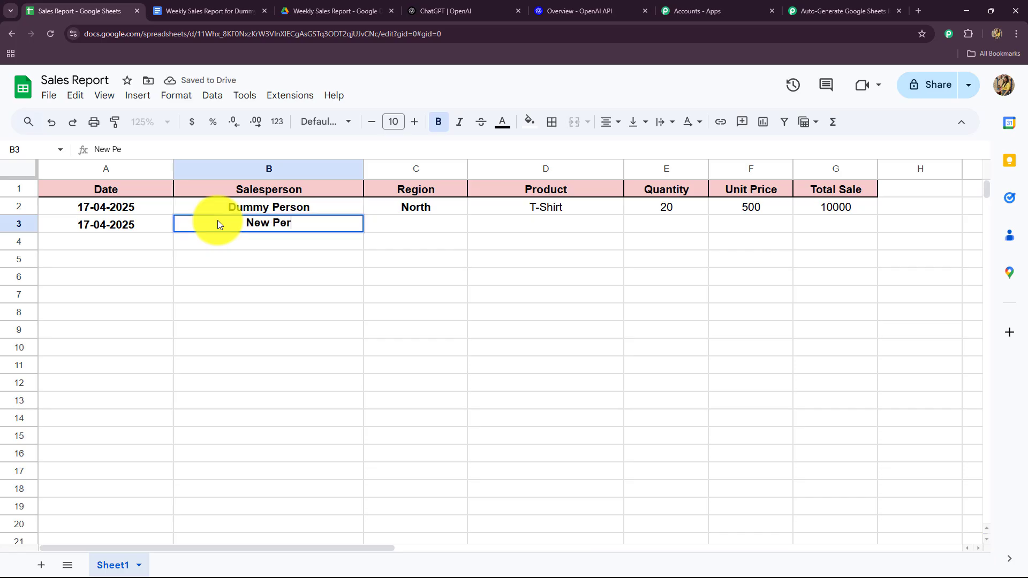
left_click(401, 229)
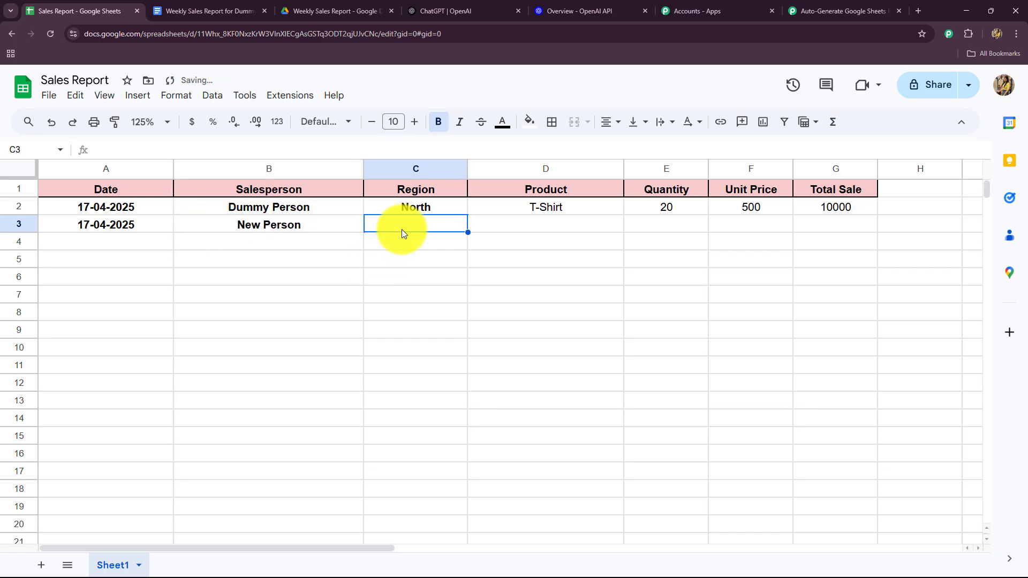
type("South")
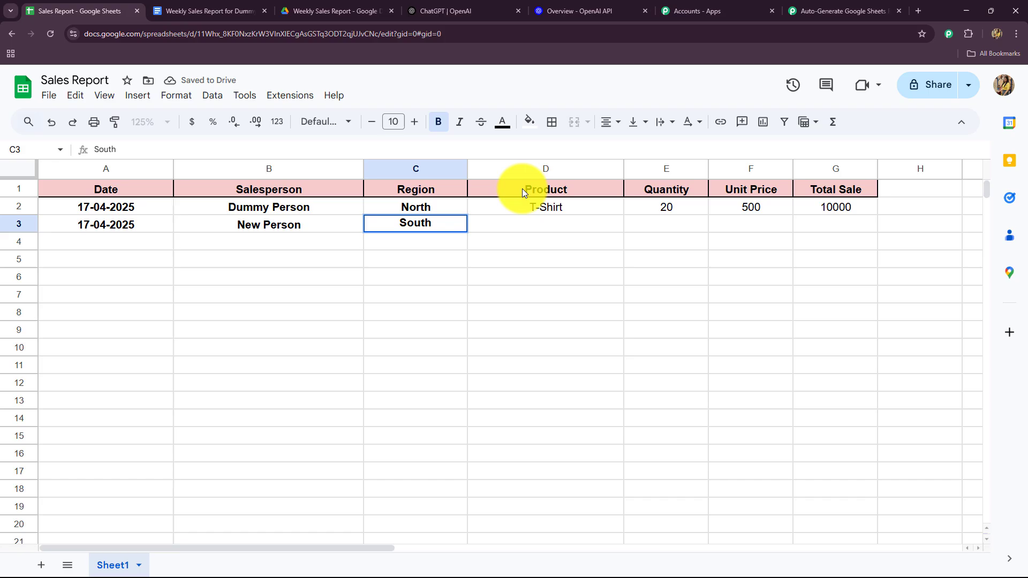
Step: Enter product Saree, quantity 35 and unit price 1000 in row 3
left_click(531, 225)
type("Saree")
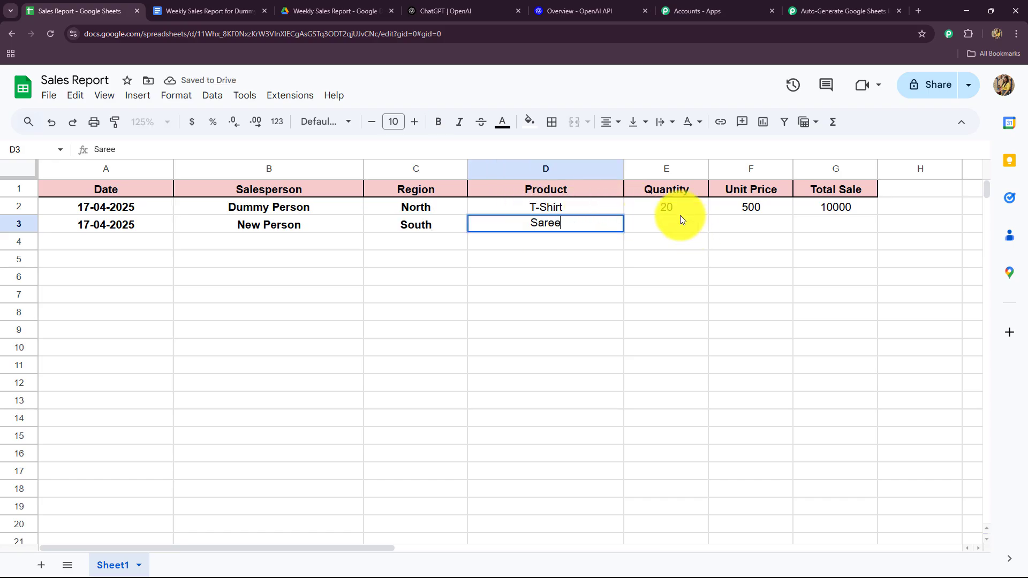
left_click(678, 223)
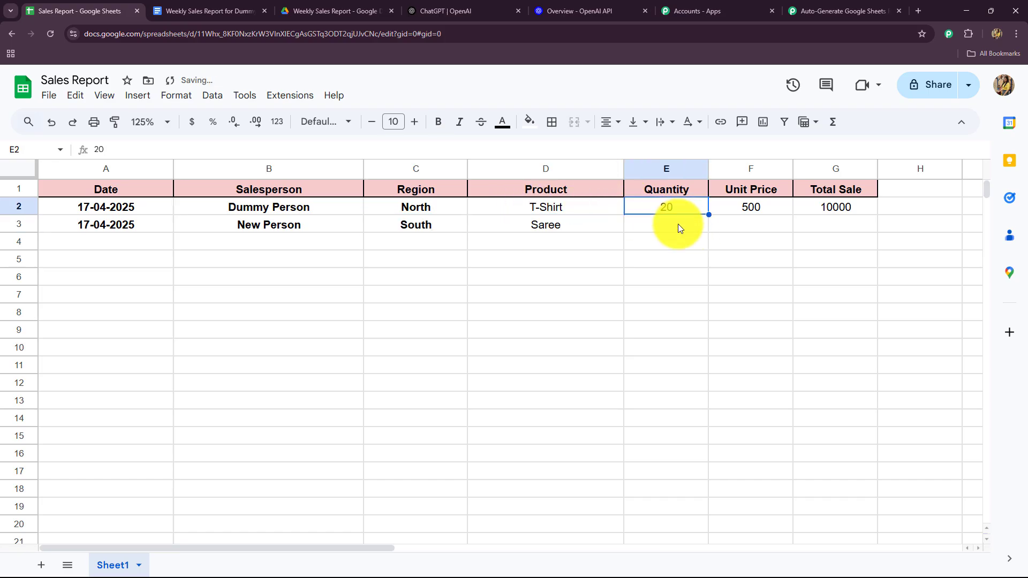
type("35")
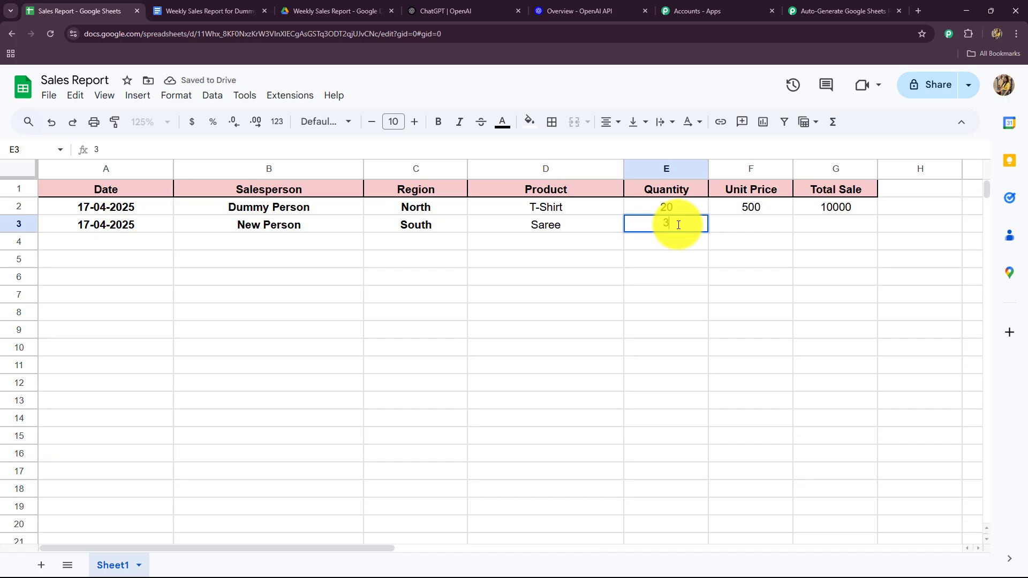
left_click(742, 223)
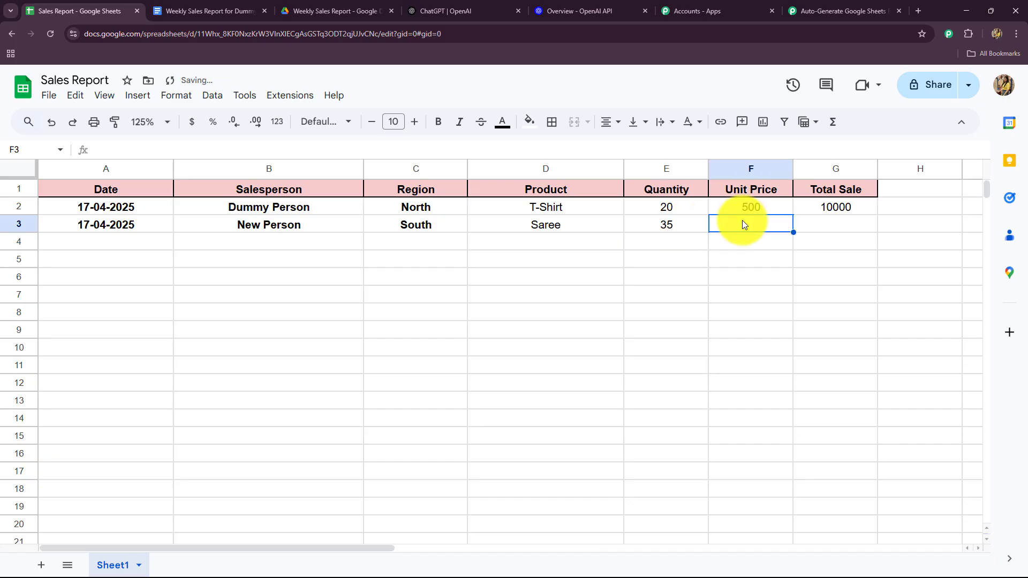
type("1000")
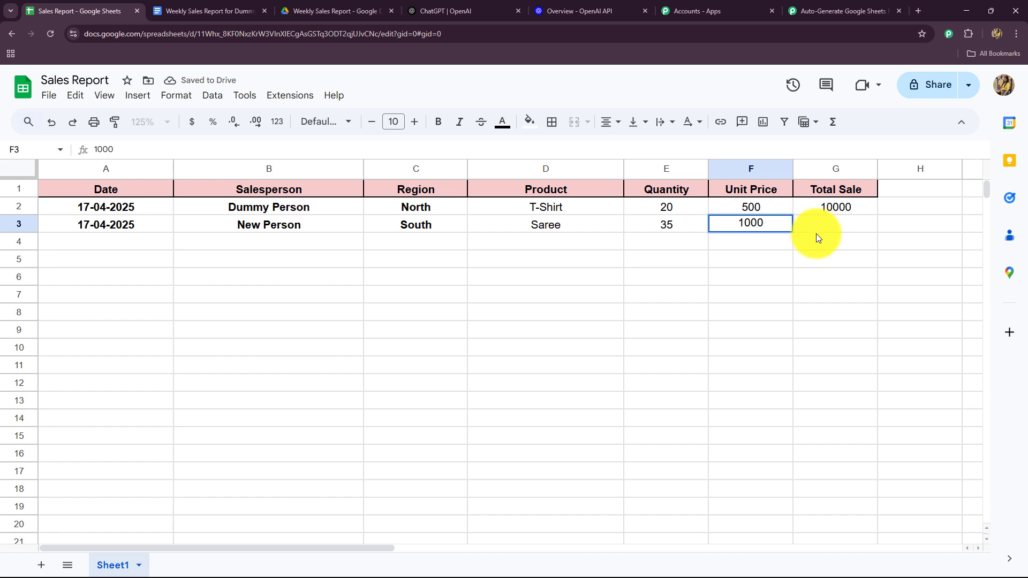
Step: Fill the Total Sale formula from G2 down into G3
left_click(828, 223)
left_click(843, 208)
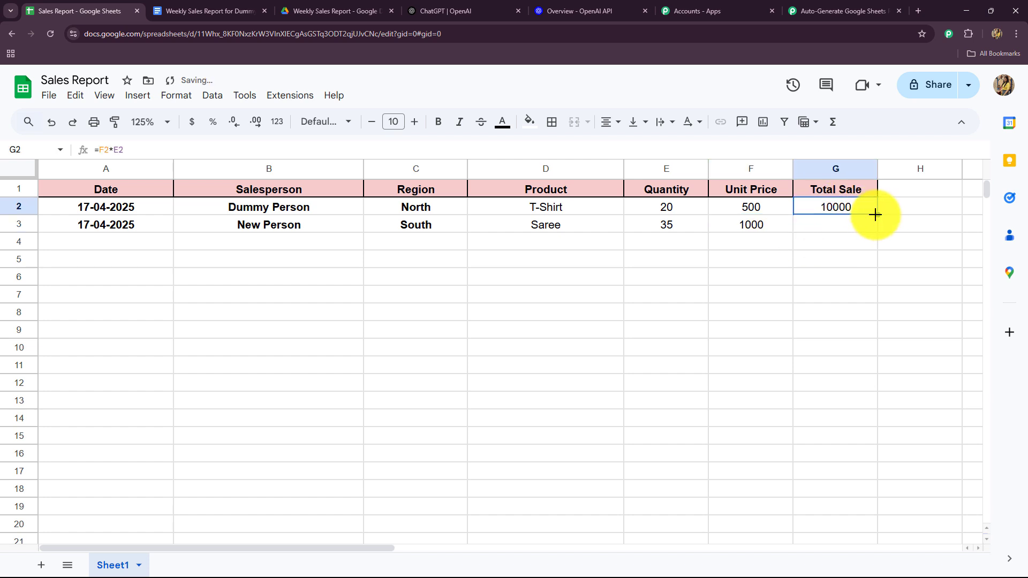
left_click_drag(876, 214, 877, 227)
left_click(833, 272)
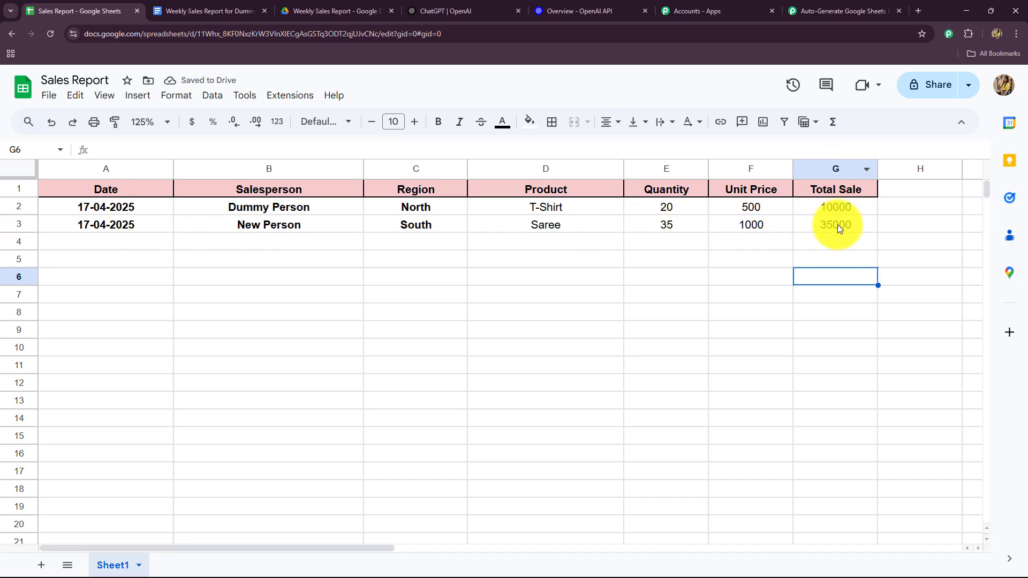
Step: Open Weekly Sales Report for New Person_17-04-2025 in Google Docs to check its text, and look for its PDF in the Google Drive folder
left_click(161, 11)
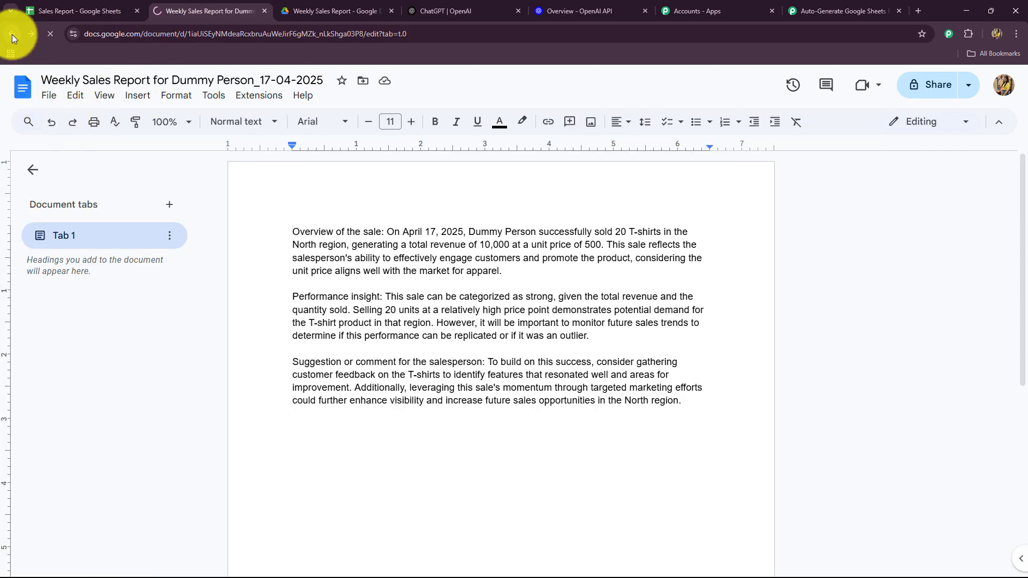
scroll(56, 298, "down", 2)
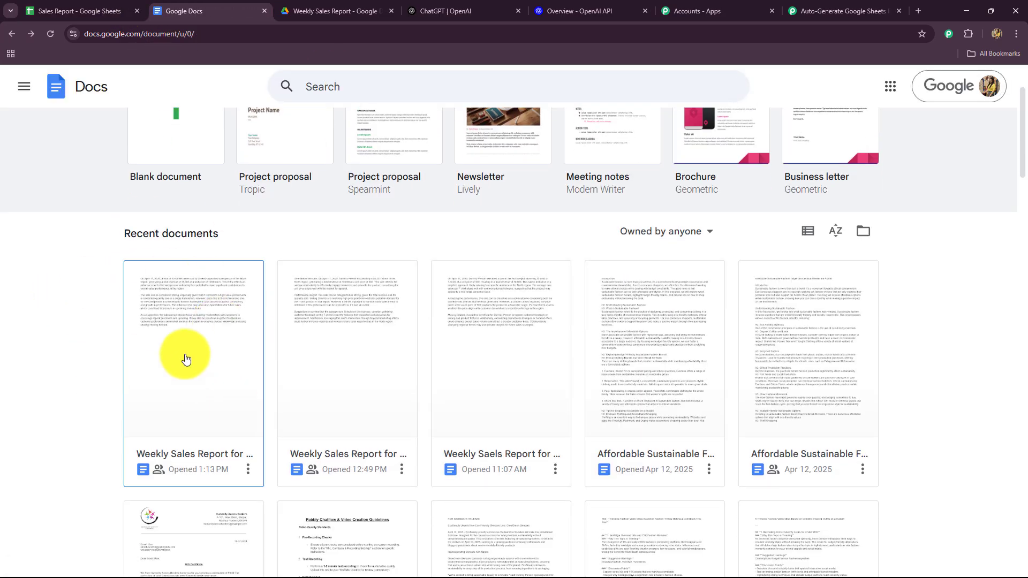
left_click(183, 356)
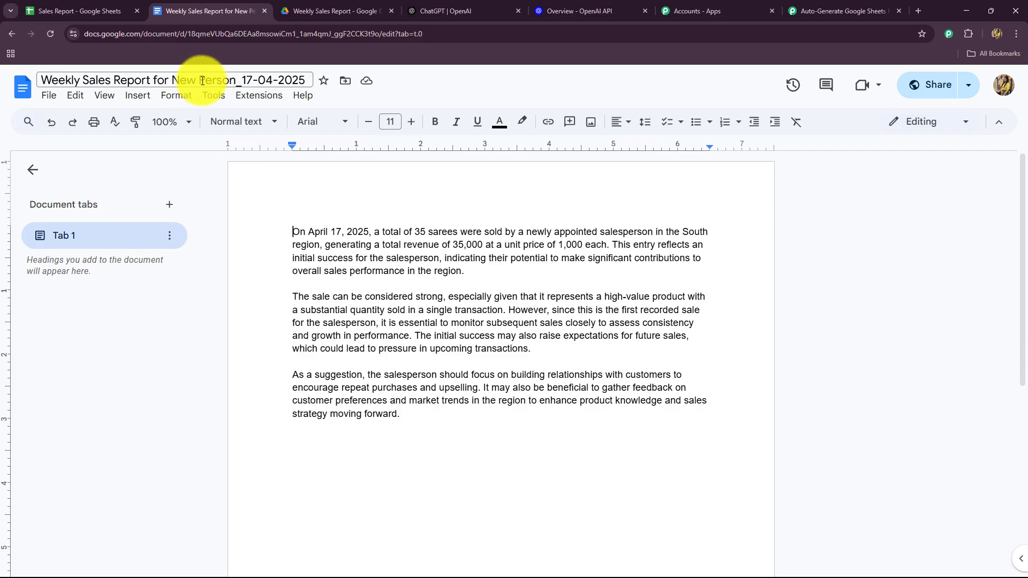
left_click_drag(284, 228, 428, 469)
left_click(428, 470)
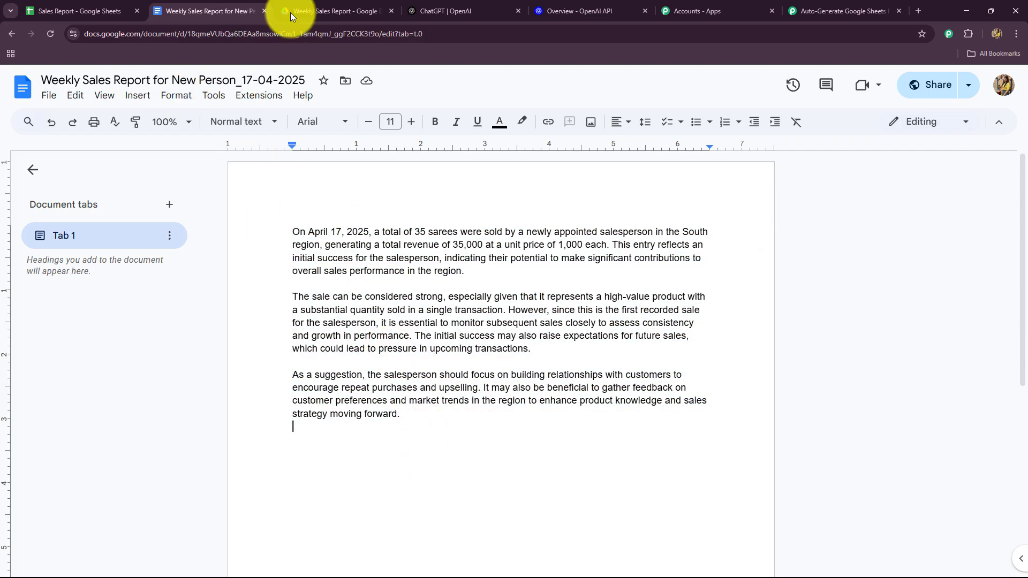
left_click(319, 9)
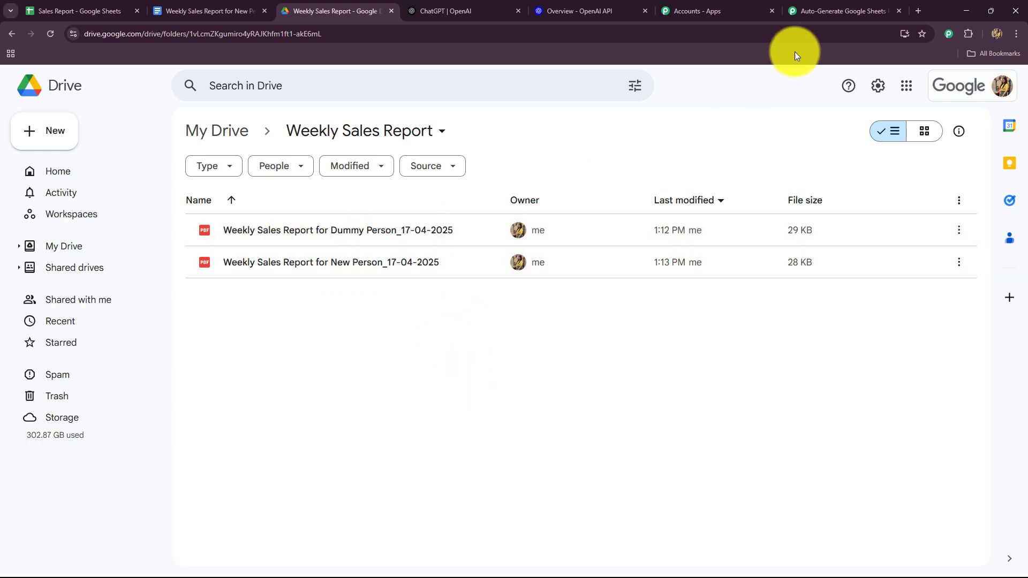
Step: Return to Pabbly Connect and look over the steps of the Auto-Generate Google Sheets Reports using AI Agent workflow
left_click(846, 10)
scroll(1000, 397, "down", 4)
scroll(1000, 397, "up", 4)
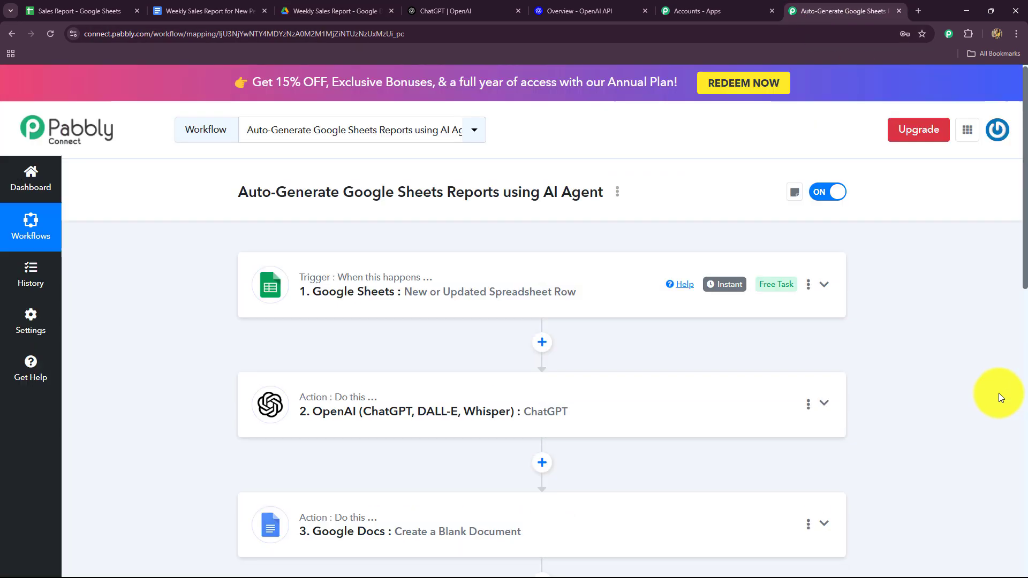
scroll(999, 397, "down", 2)
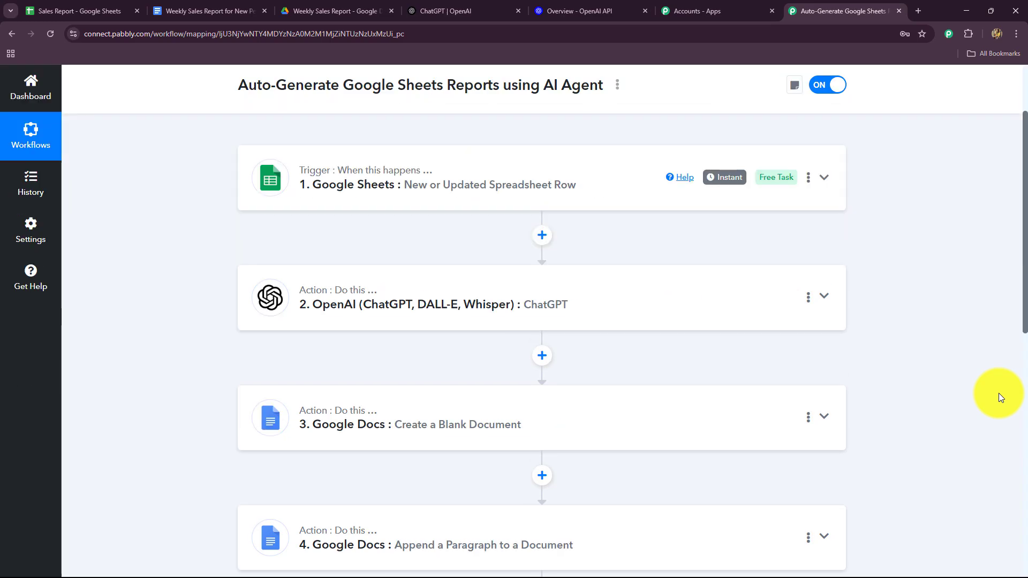